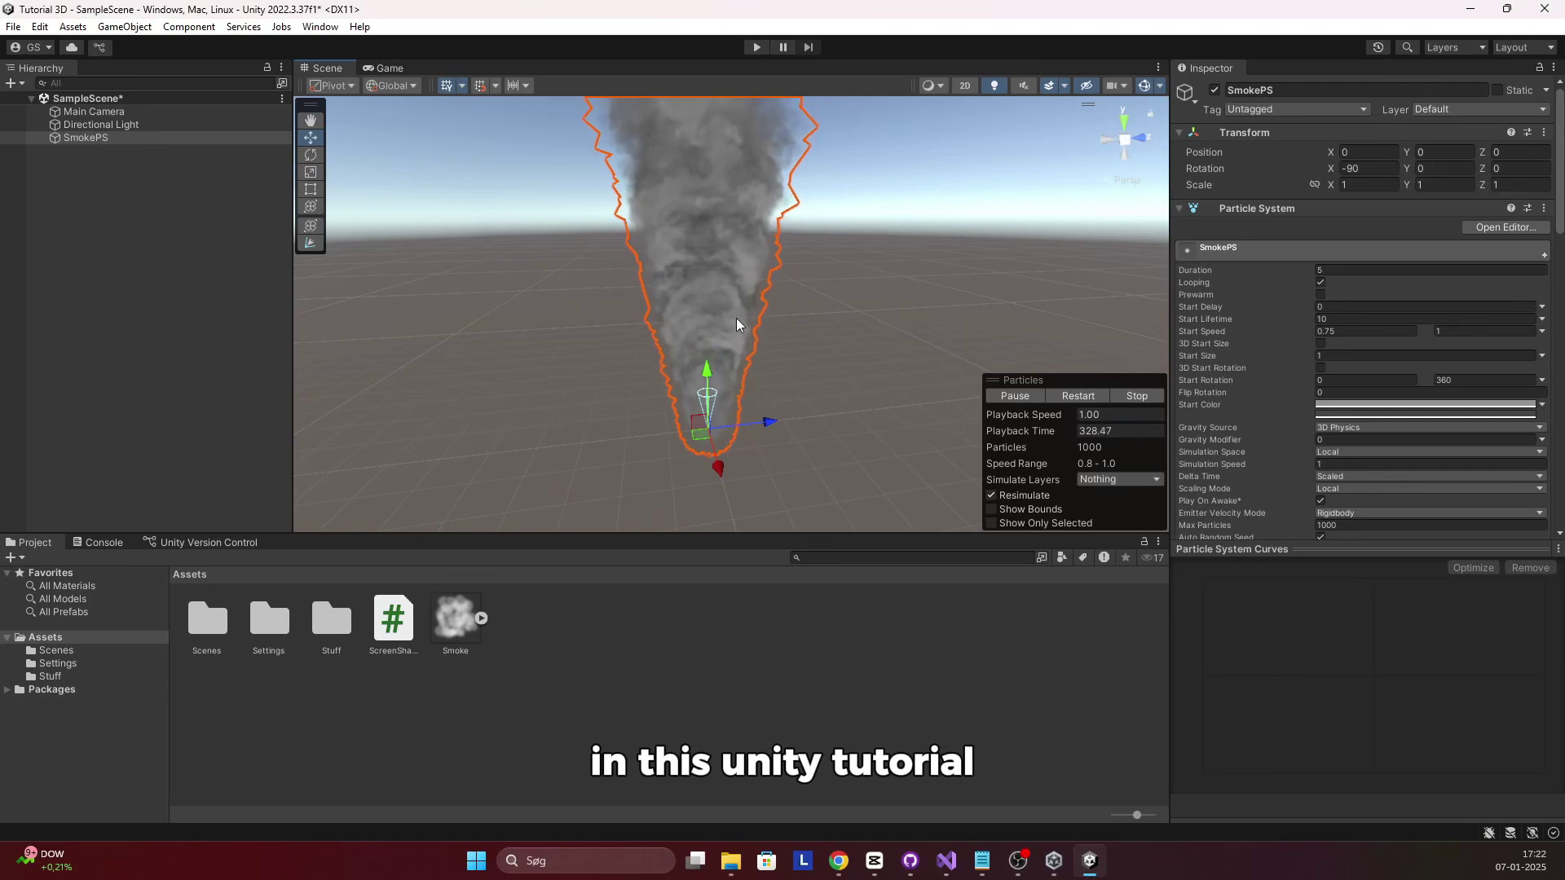
right_drag(825, 333, 1322, 361)
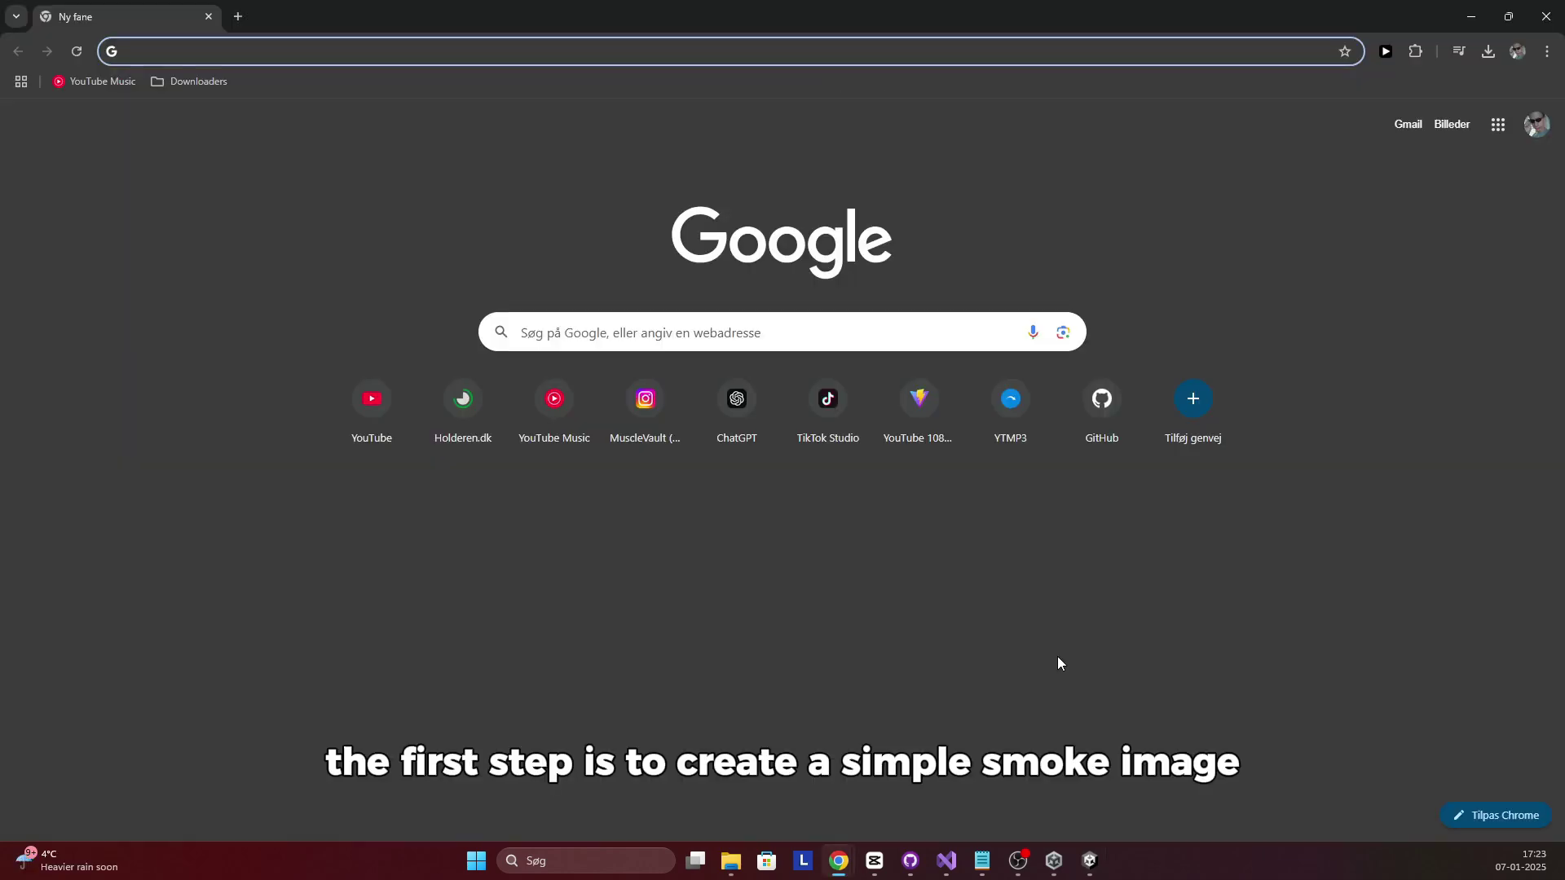
Open Photopea in the browser and create a new 1000 by 1000 pixel project named Smoke
text(photop)
key(Return)
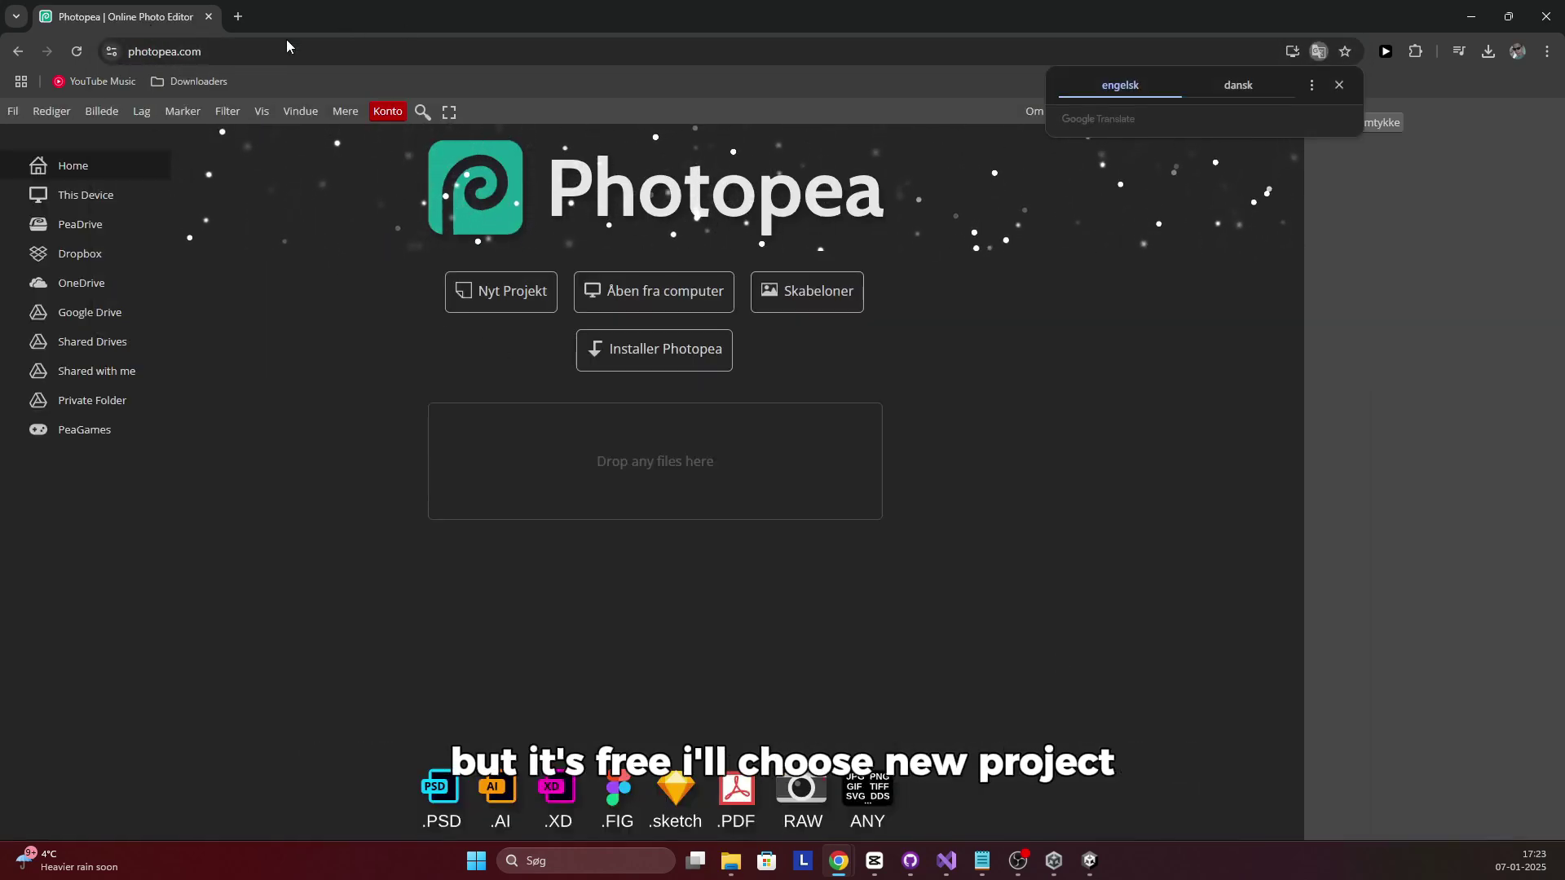
click(489, 293)
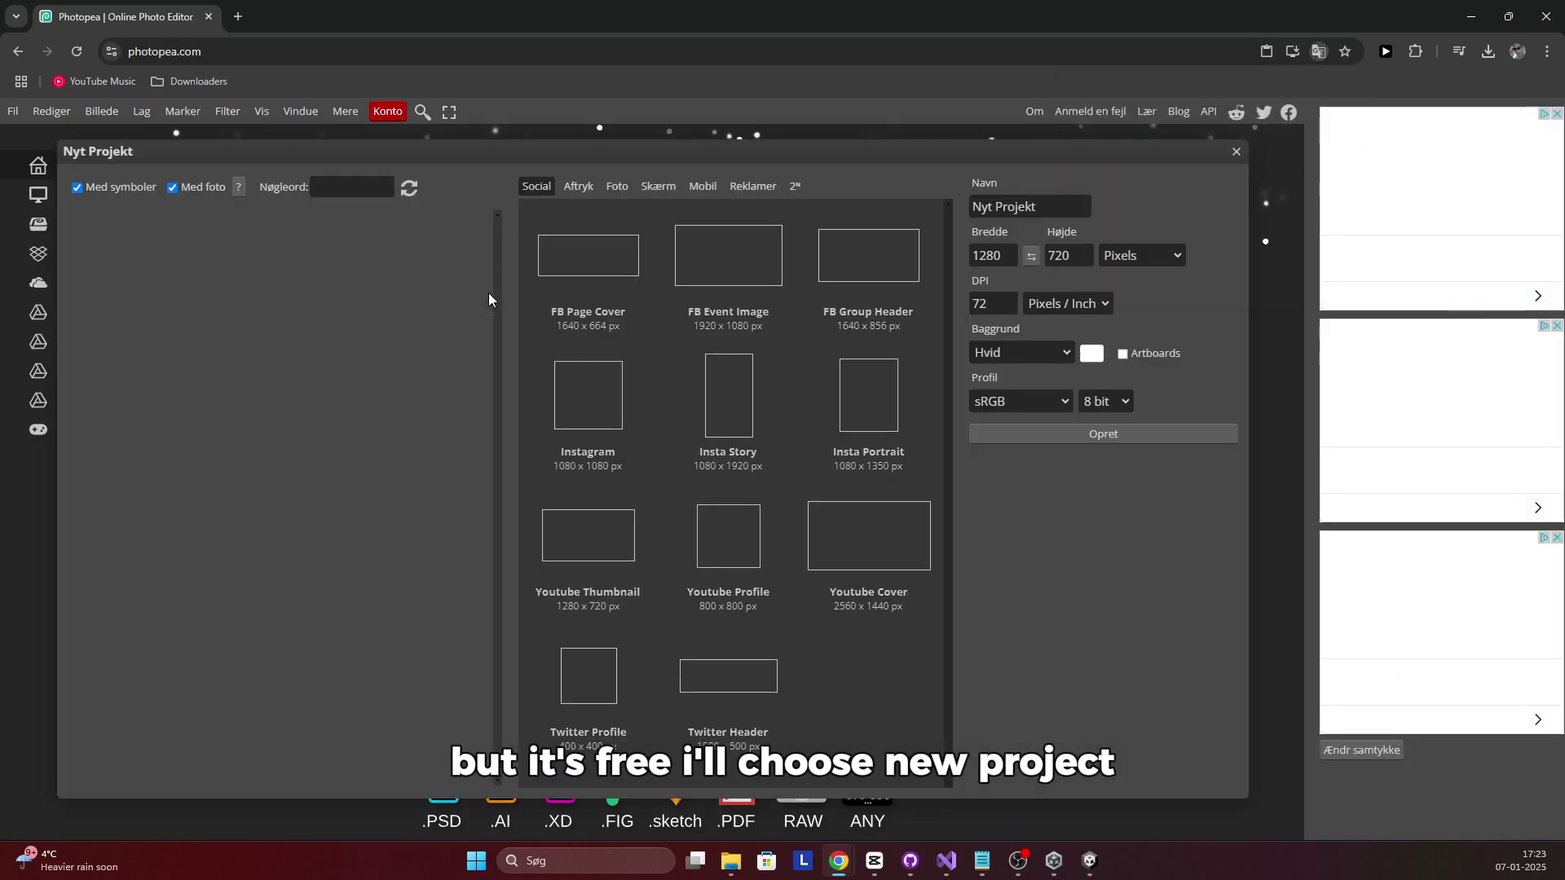
double_click(1007, 258)
text(10)
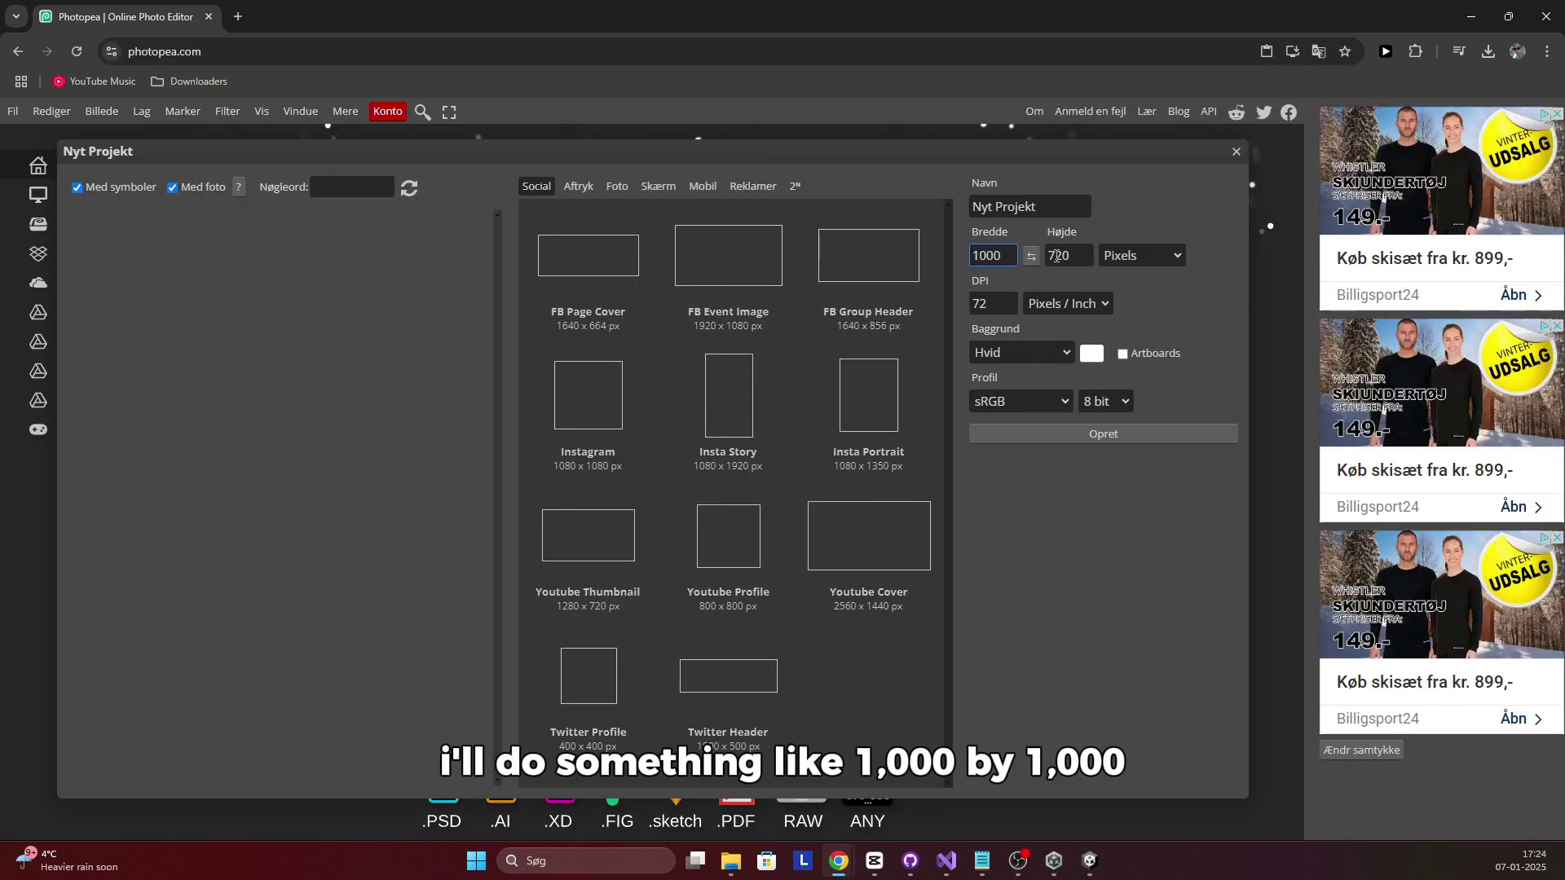
click(1075, 259)
text(1000)
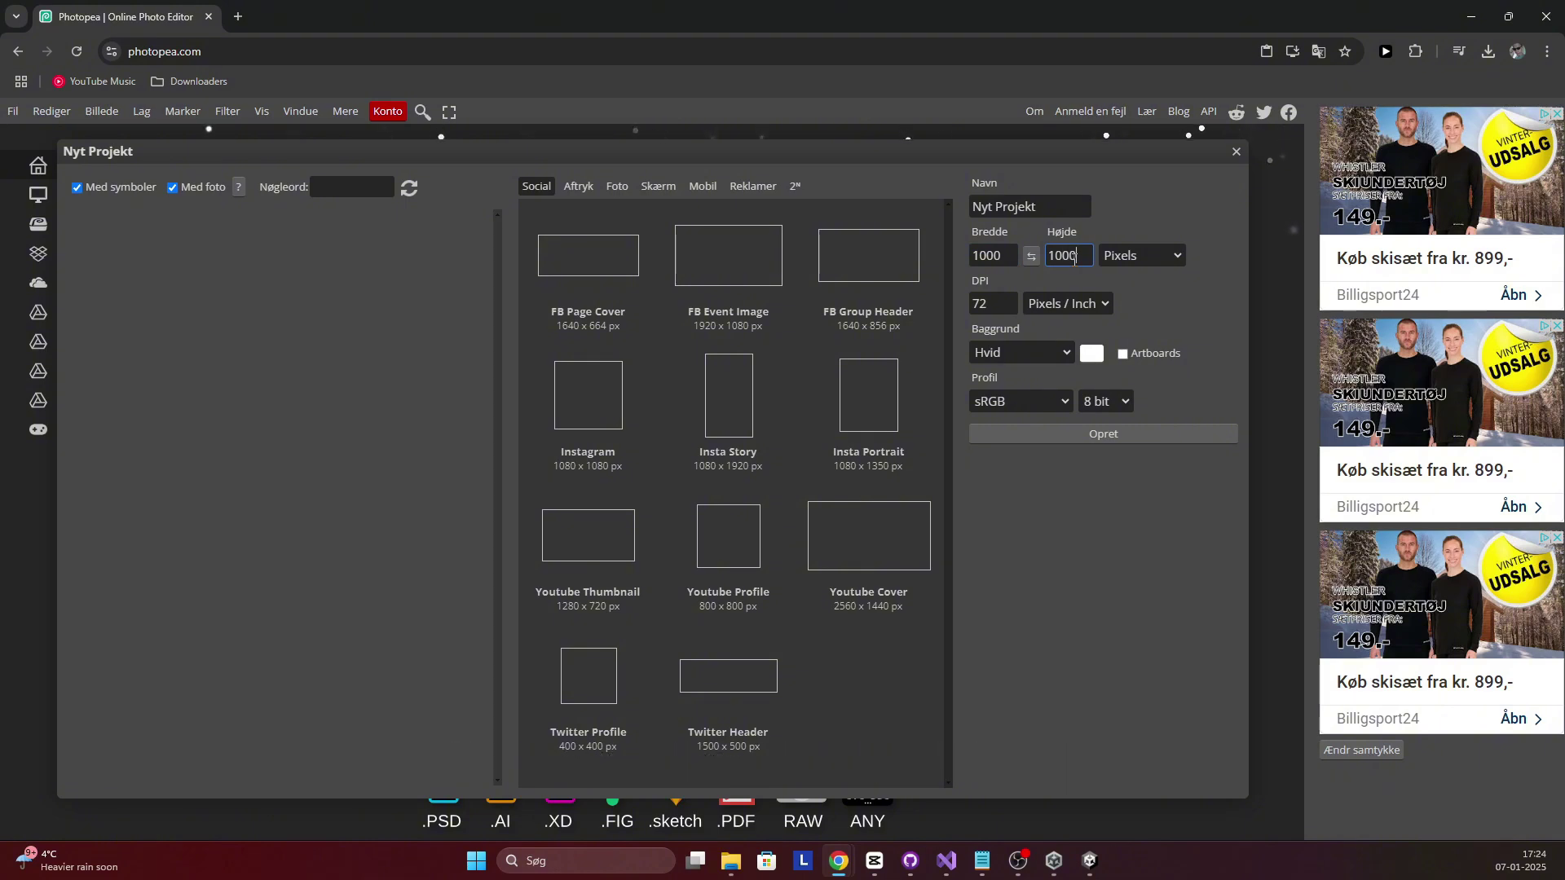
drag(1051, 207, 940, 207)
text(Smoke)
click(1100, 434)
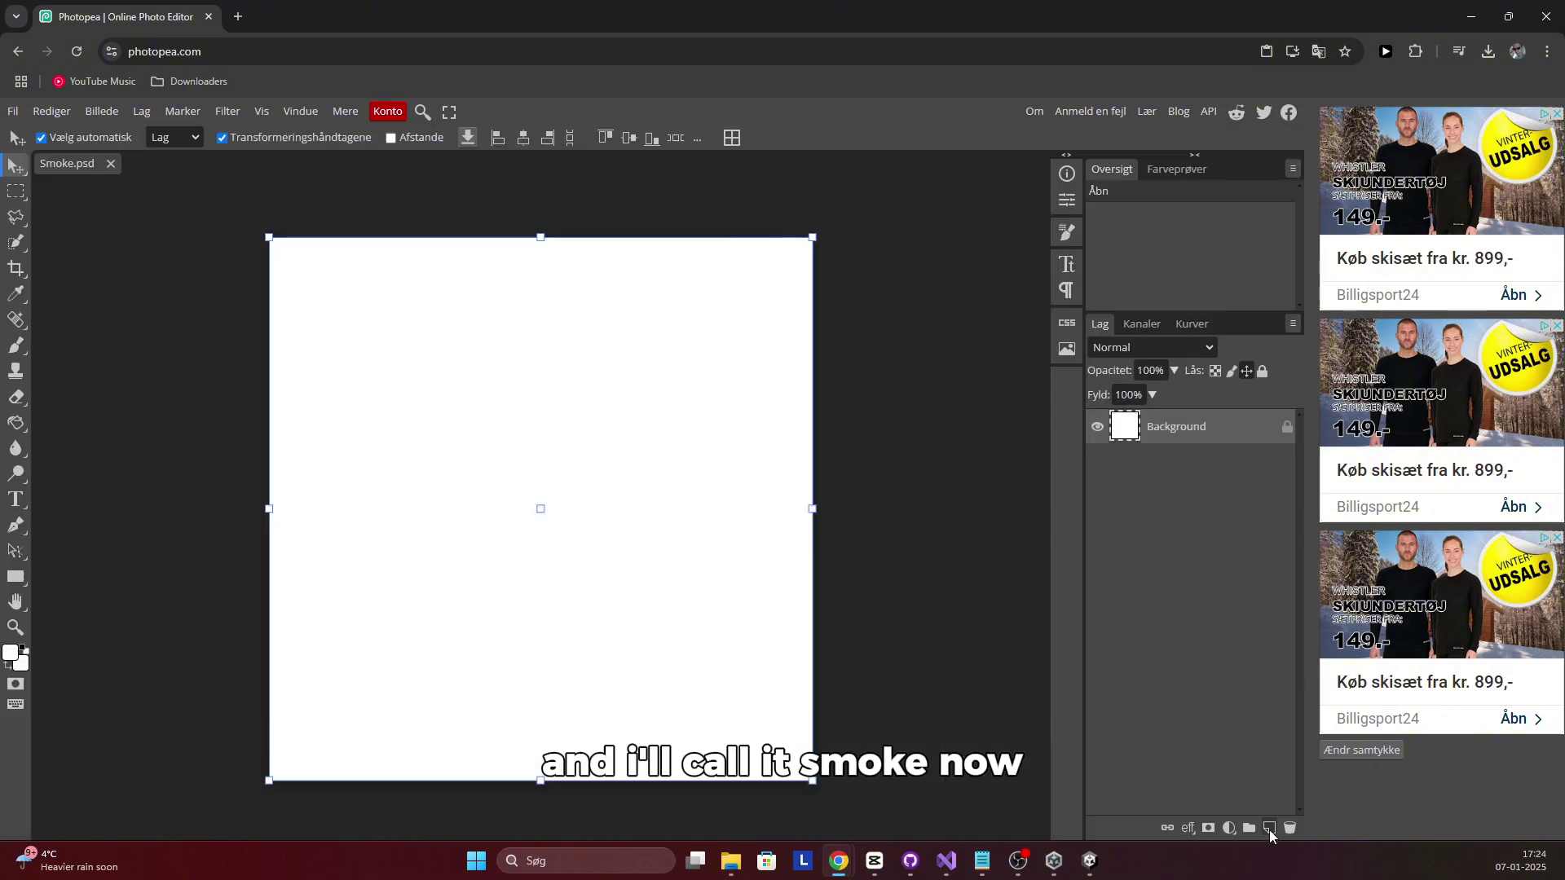
Add a new empty layer and delete the white Background layer
click(1270, 829)
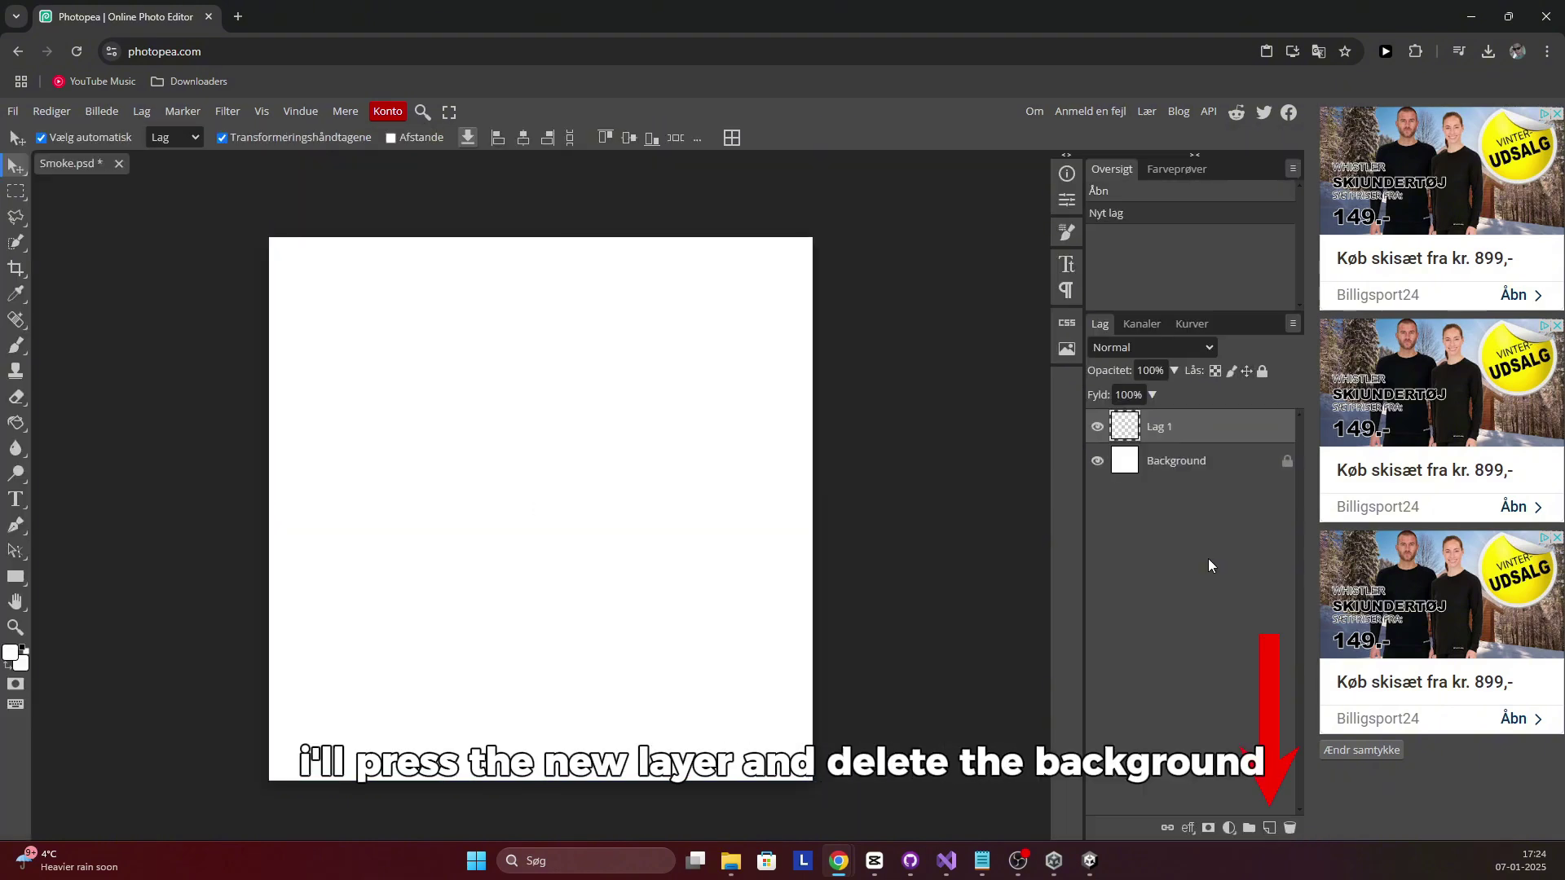
click(1192, 472)
key(Delete)
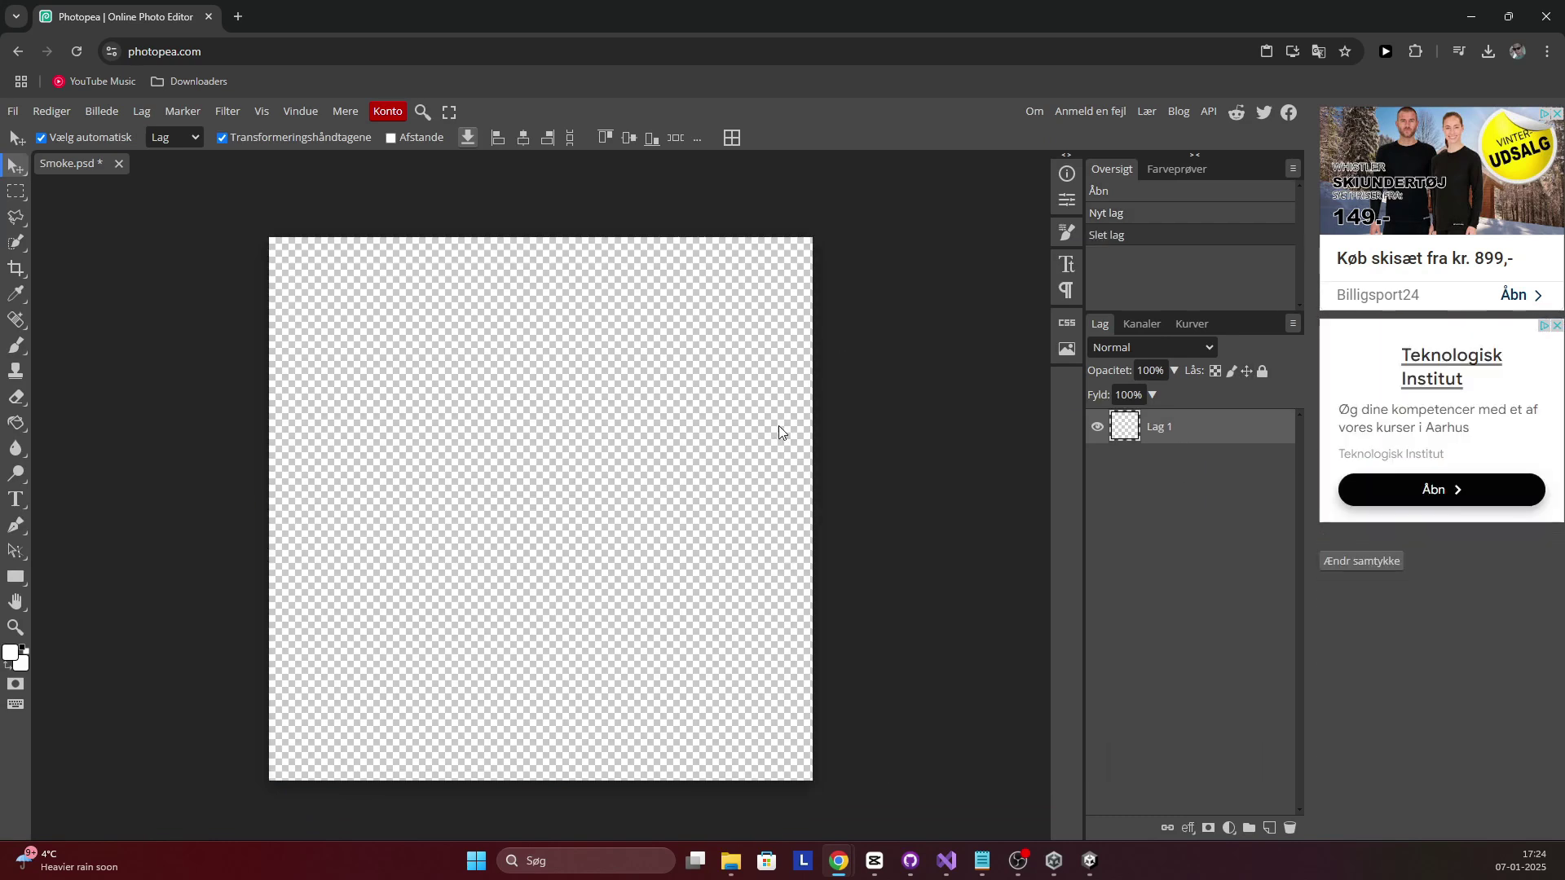
Set up the Brush tool with the soft round tip at 0% hardness and a size of about 172 px
click(17, 345)
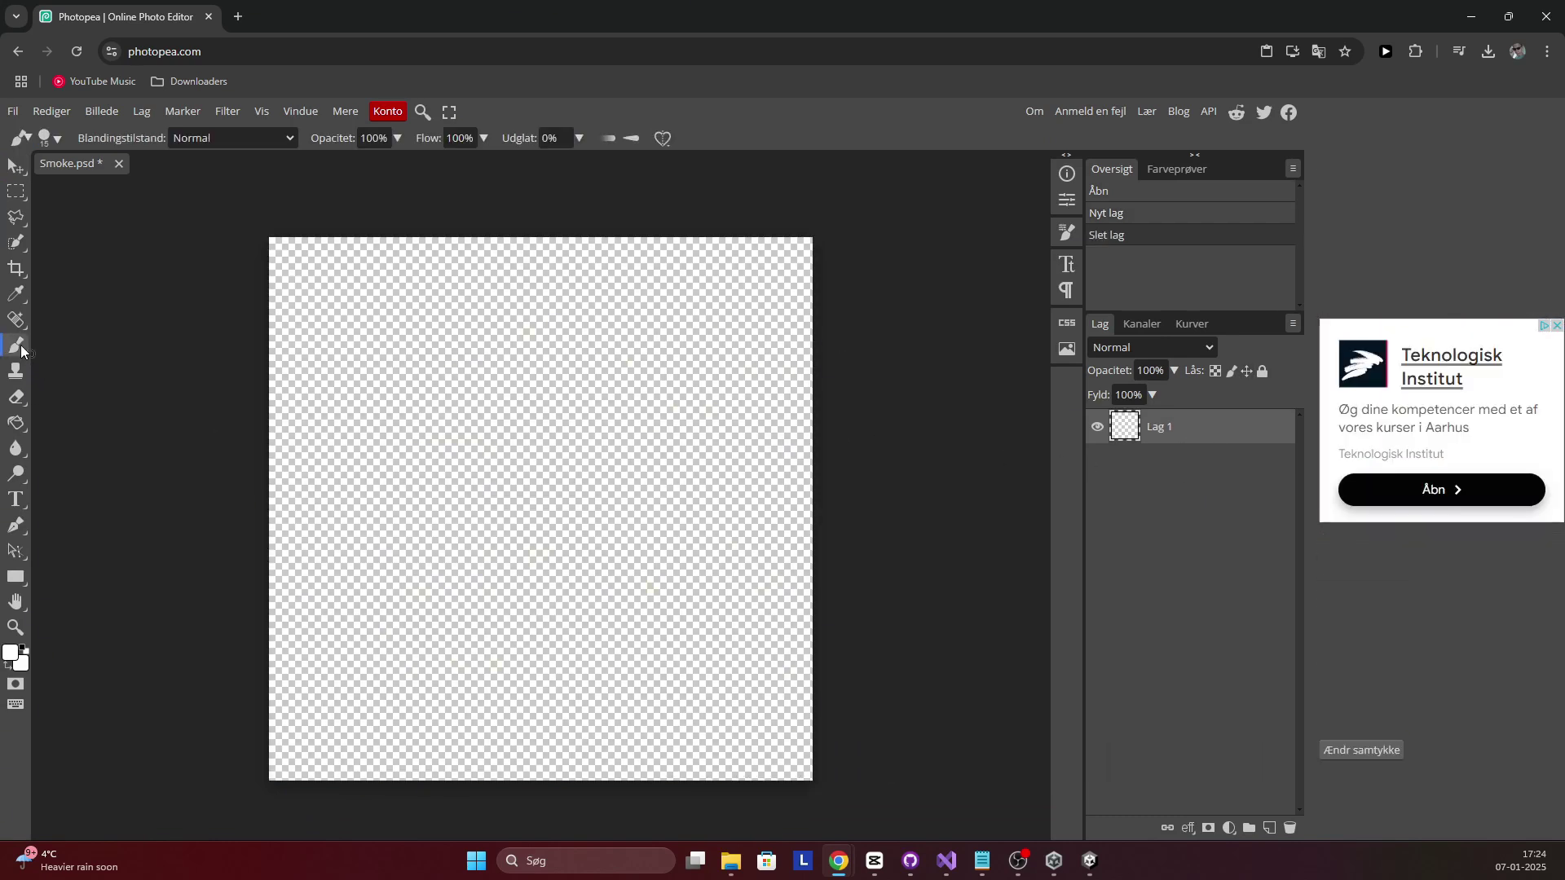
click(56, 139)
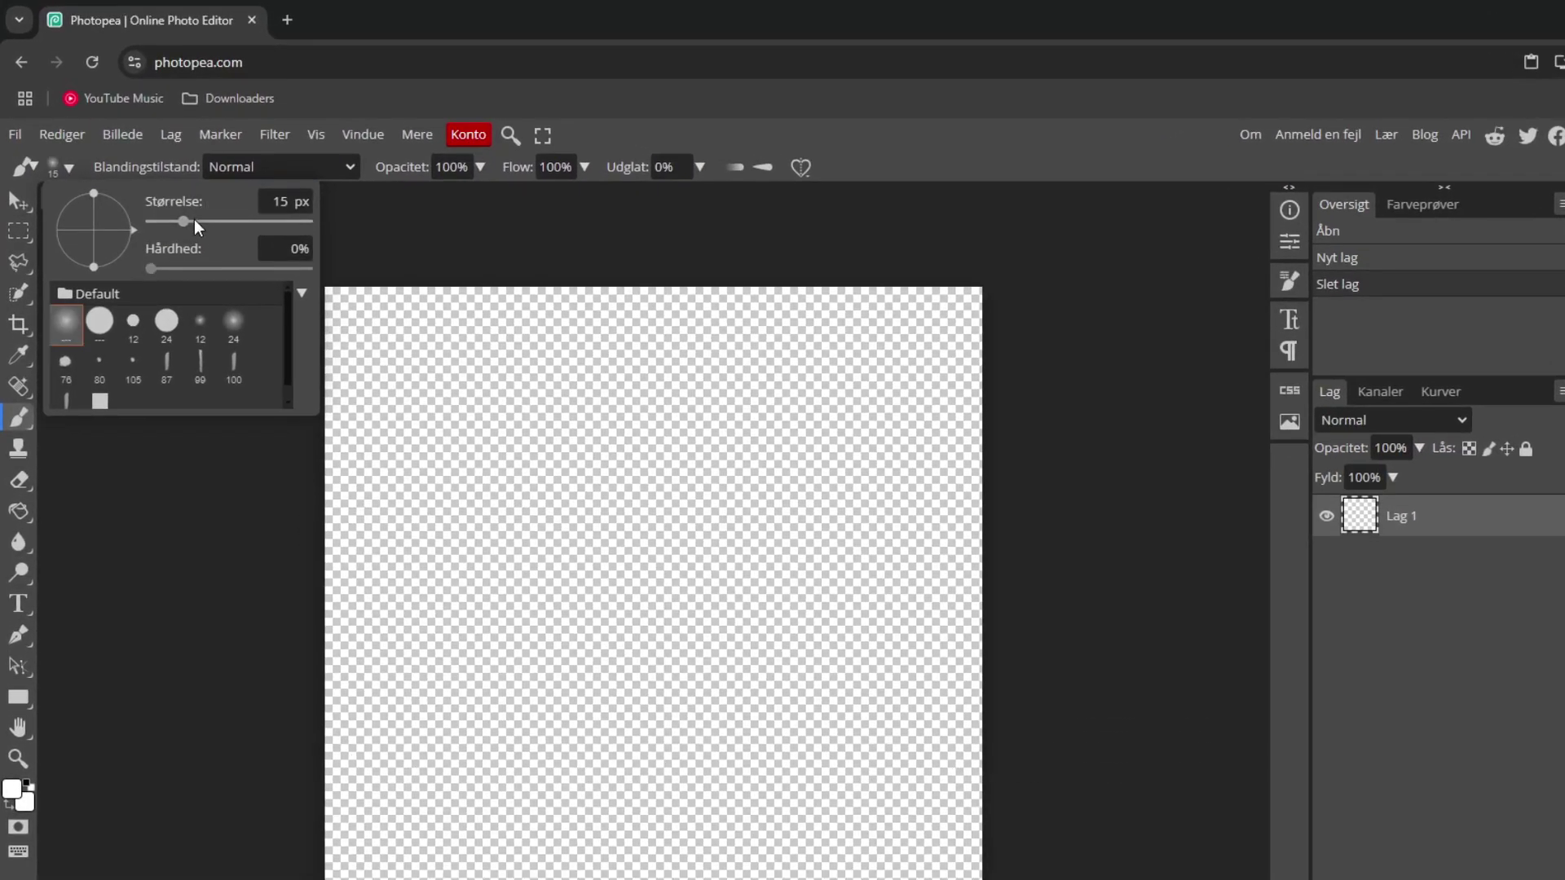
drag(184, 221, 210, 222)
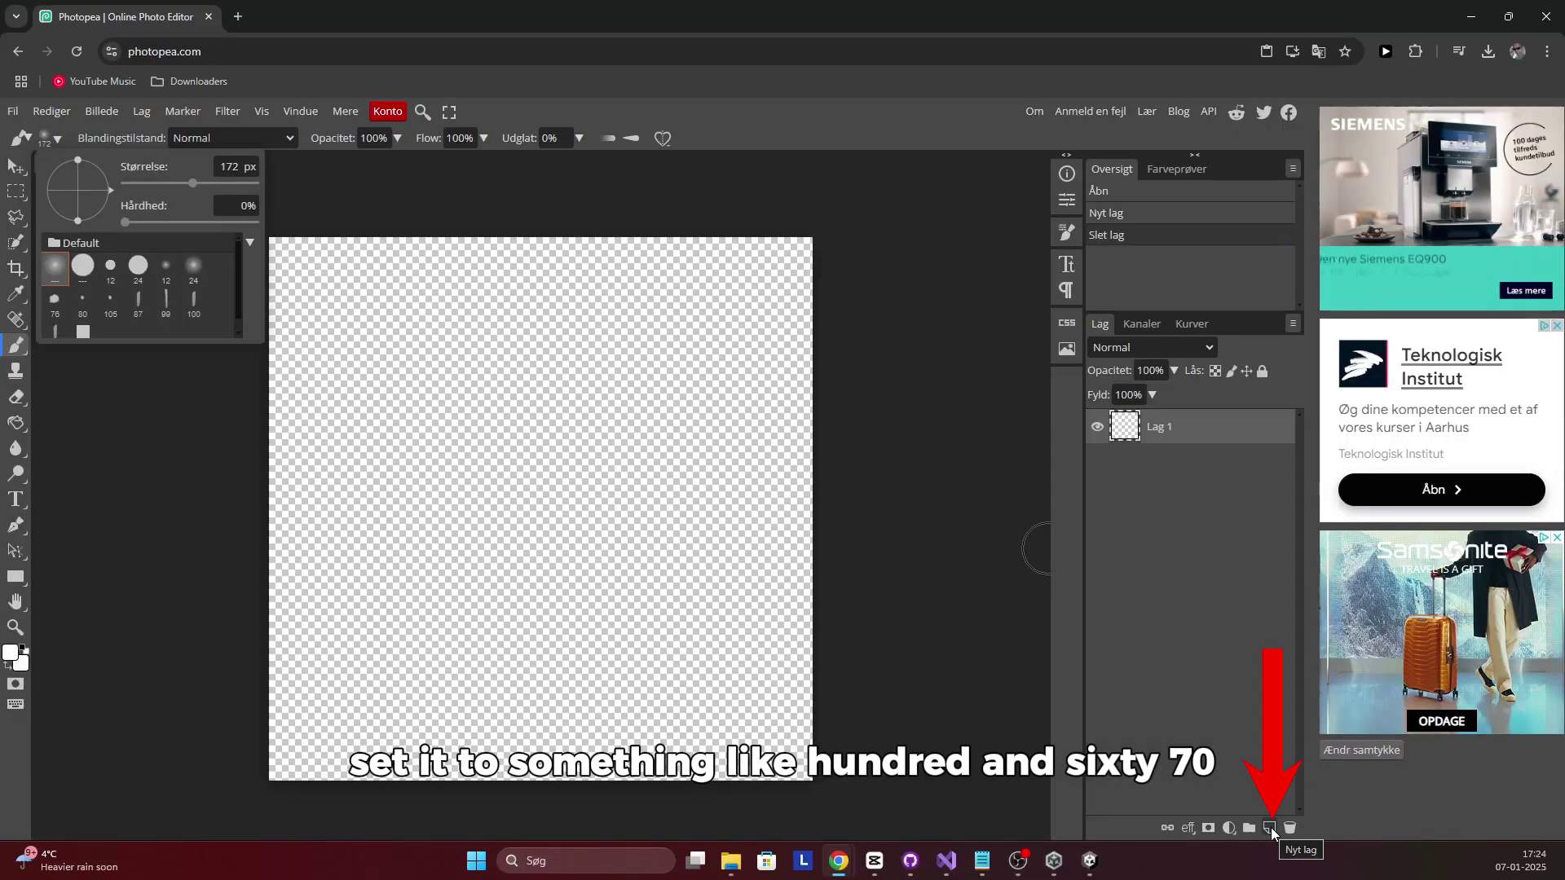
Add a second layer and fill the lower layer, Lag 1, with black (000000) using the Paint Bucket
click(1269, 829)
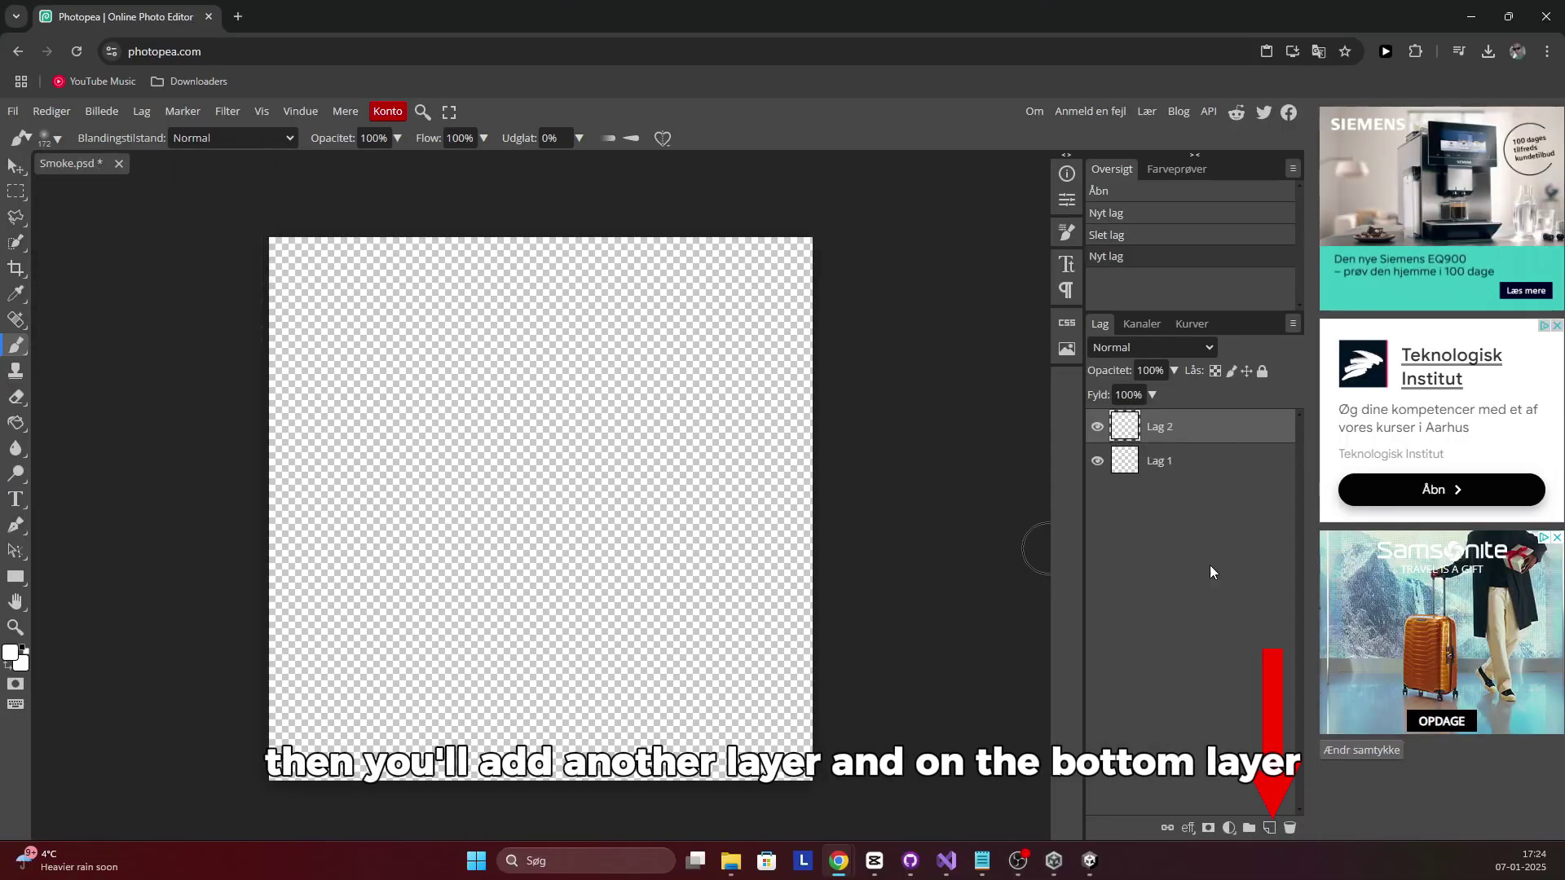
click(1150, 462)
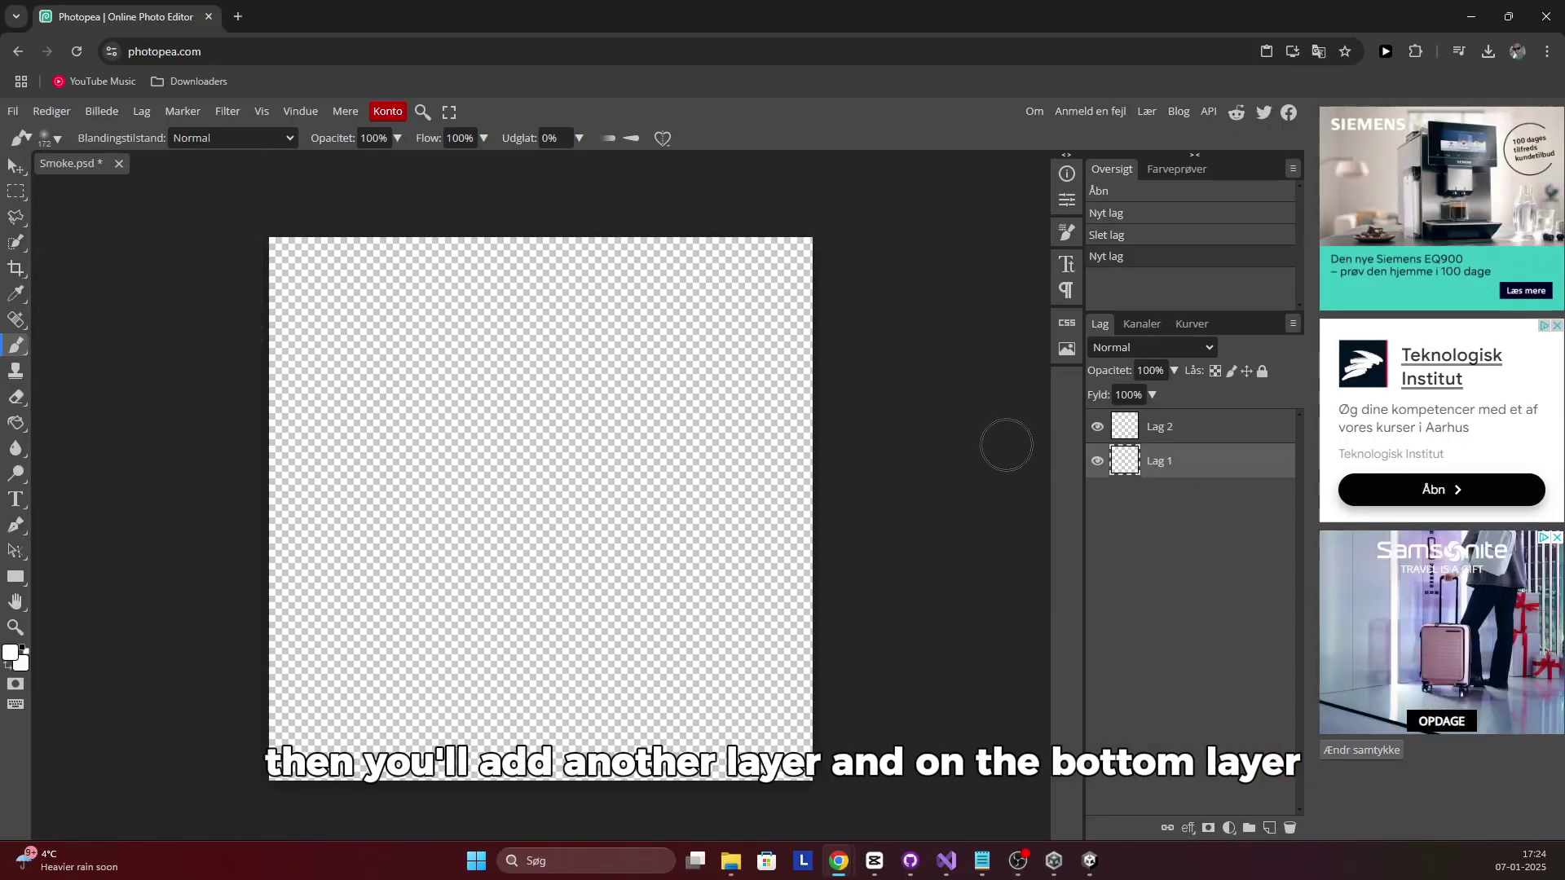
click(16, 422)
click(10, 652)
drag(176, 432, 69, 493)
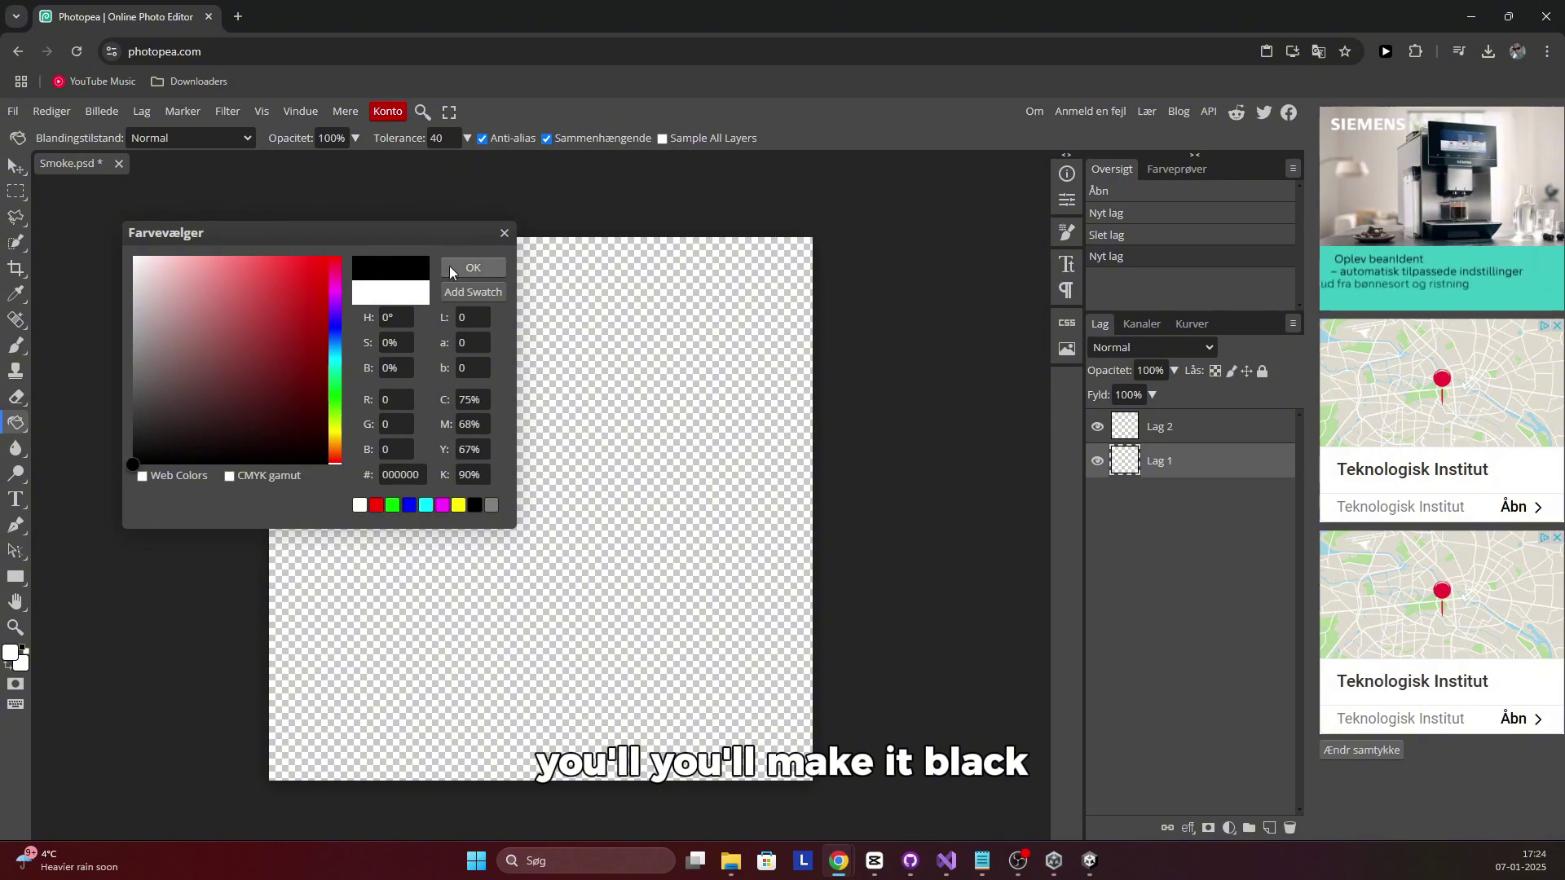
click(472, 268)
click(391, 430)
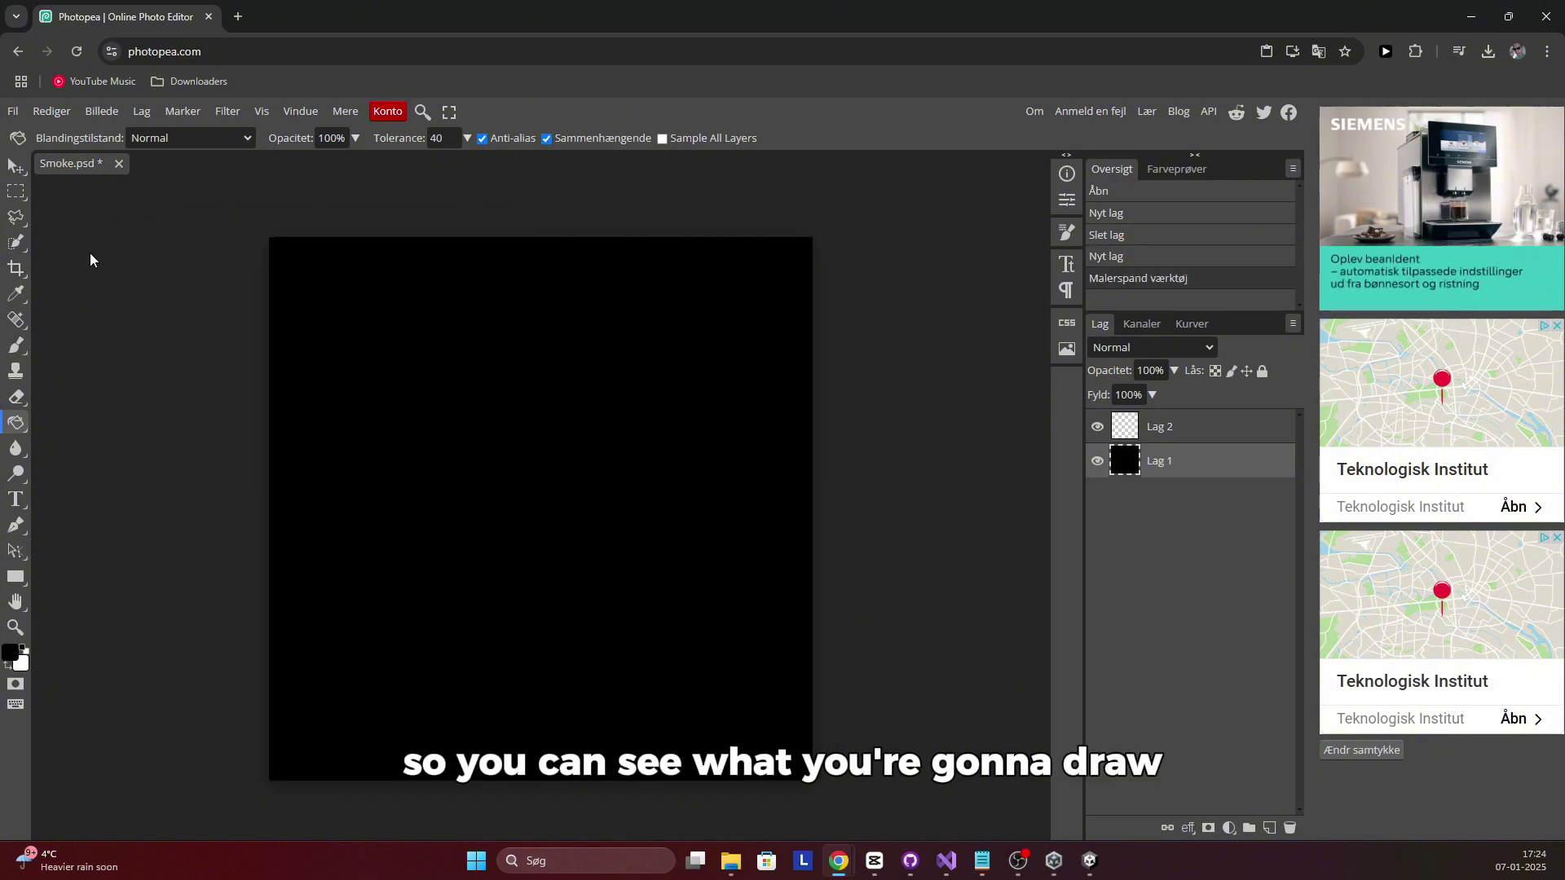
Prepare the Brush tool on the upper layer, Lag 2, with white as the foreground colour and 34% opacity
click(17, 348)
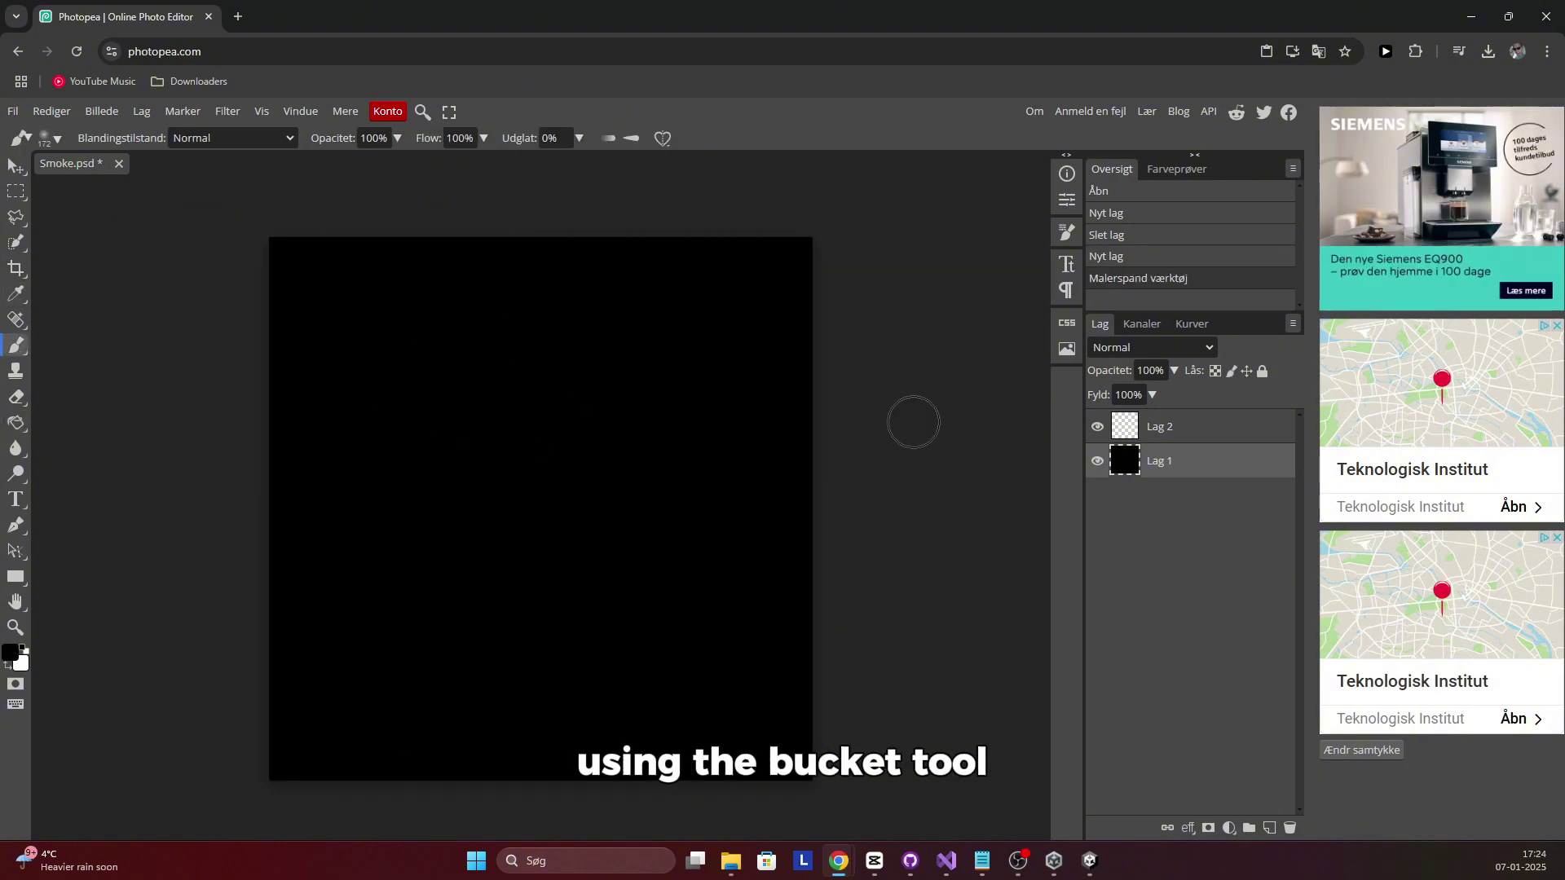
click(1148, 432)
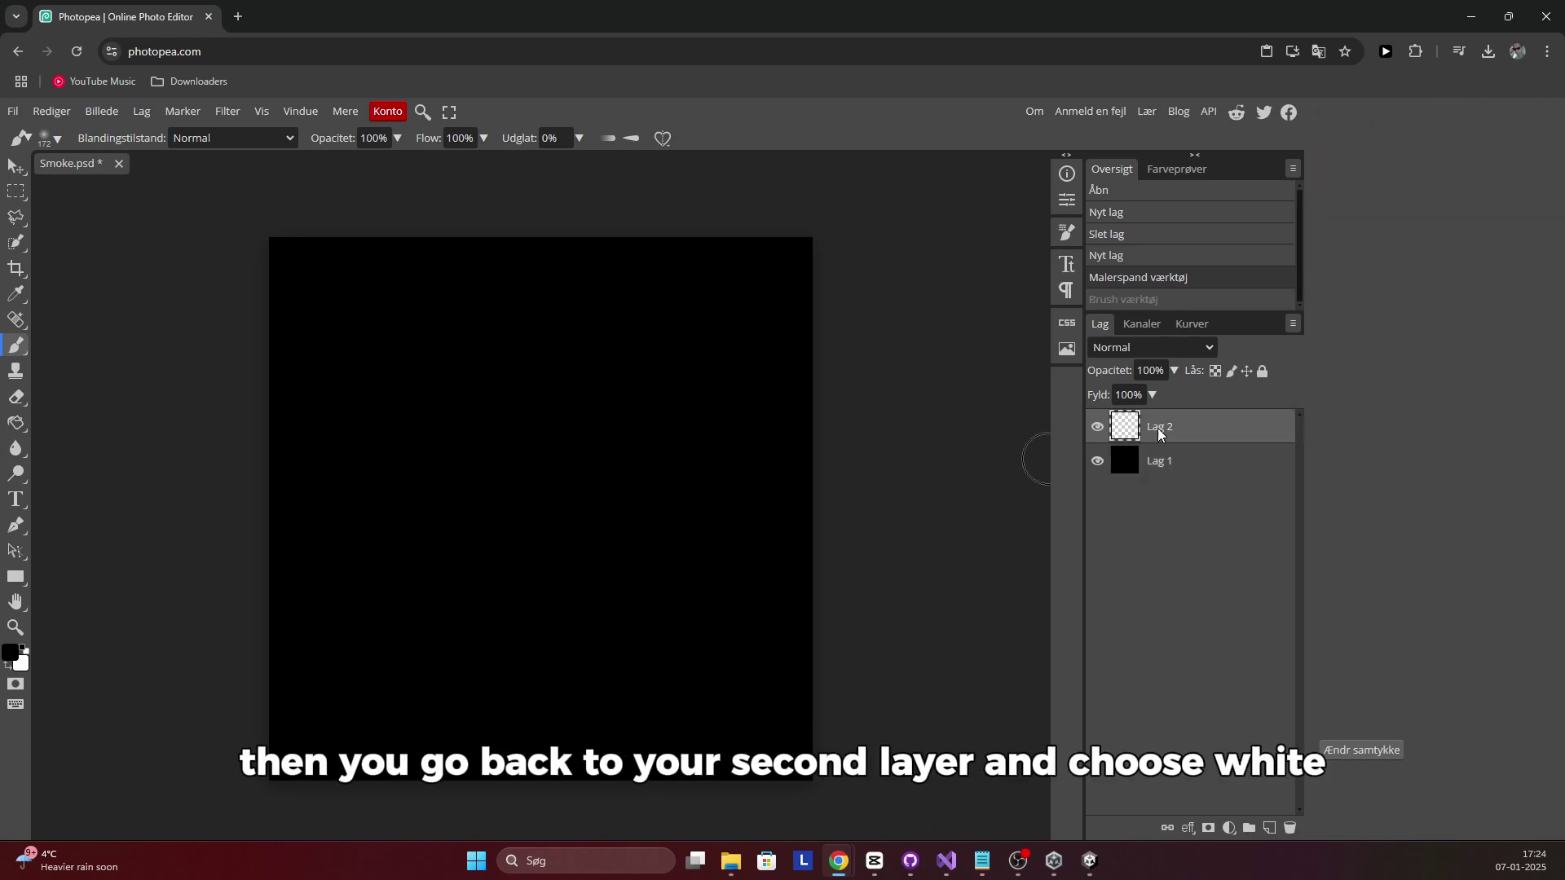
click(10, 652)
drag(134, 262, 114, 267)
click(463, 271)
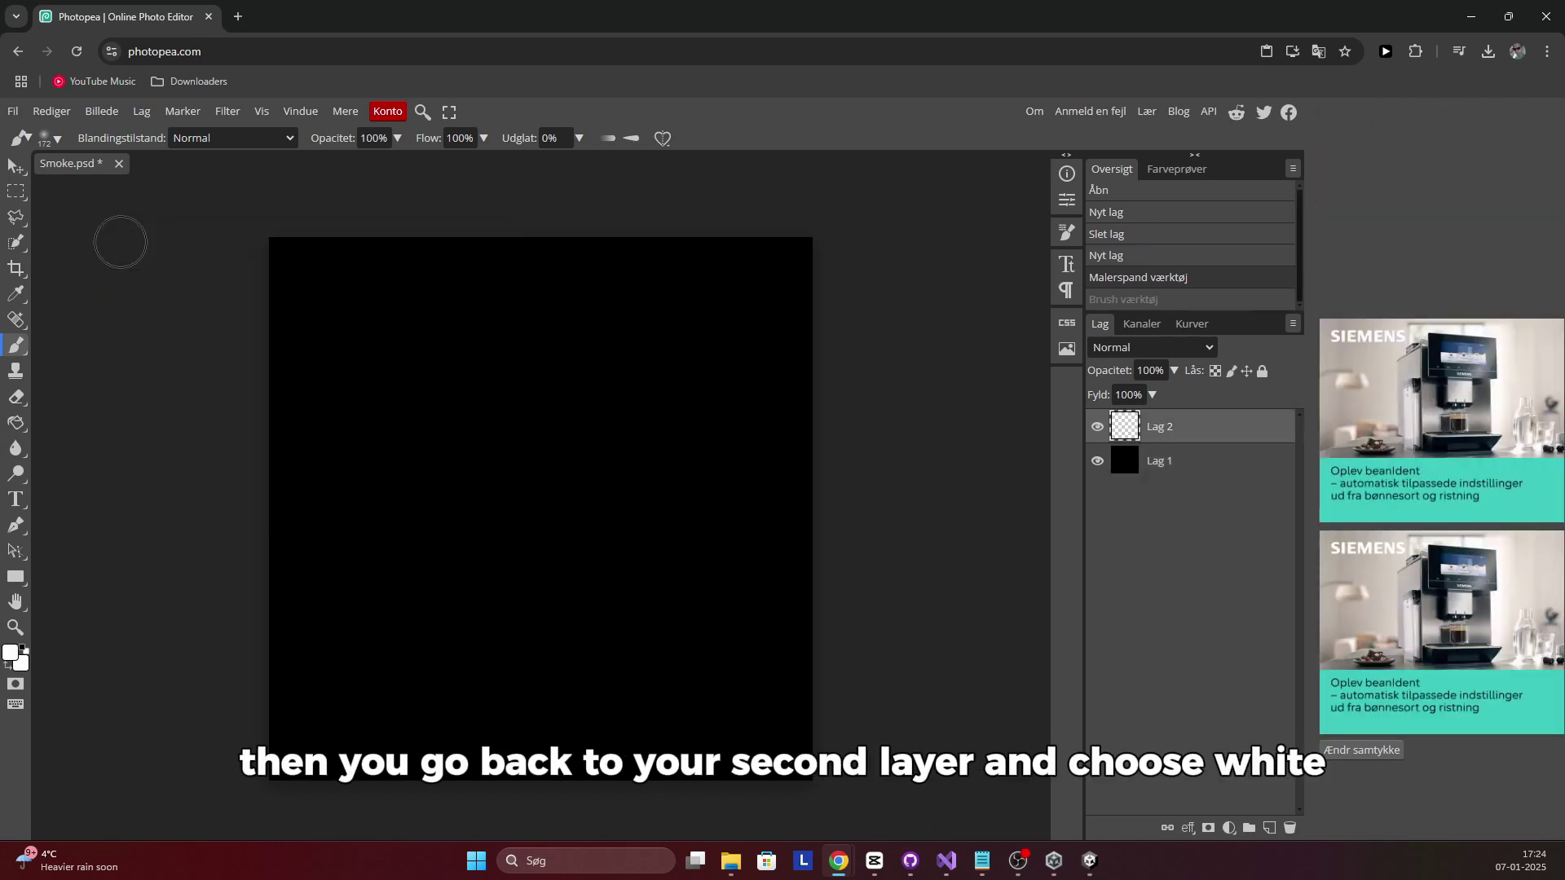
click(397, 139)
drag(344, 162, 343, 162)
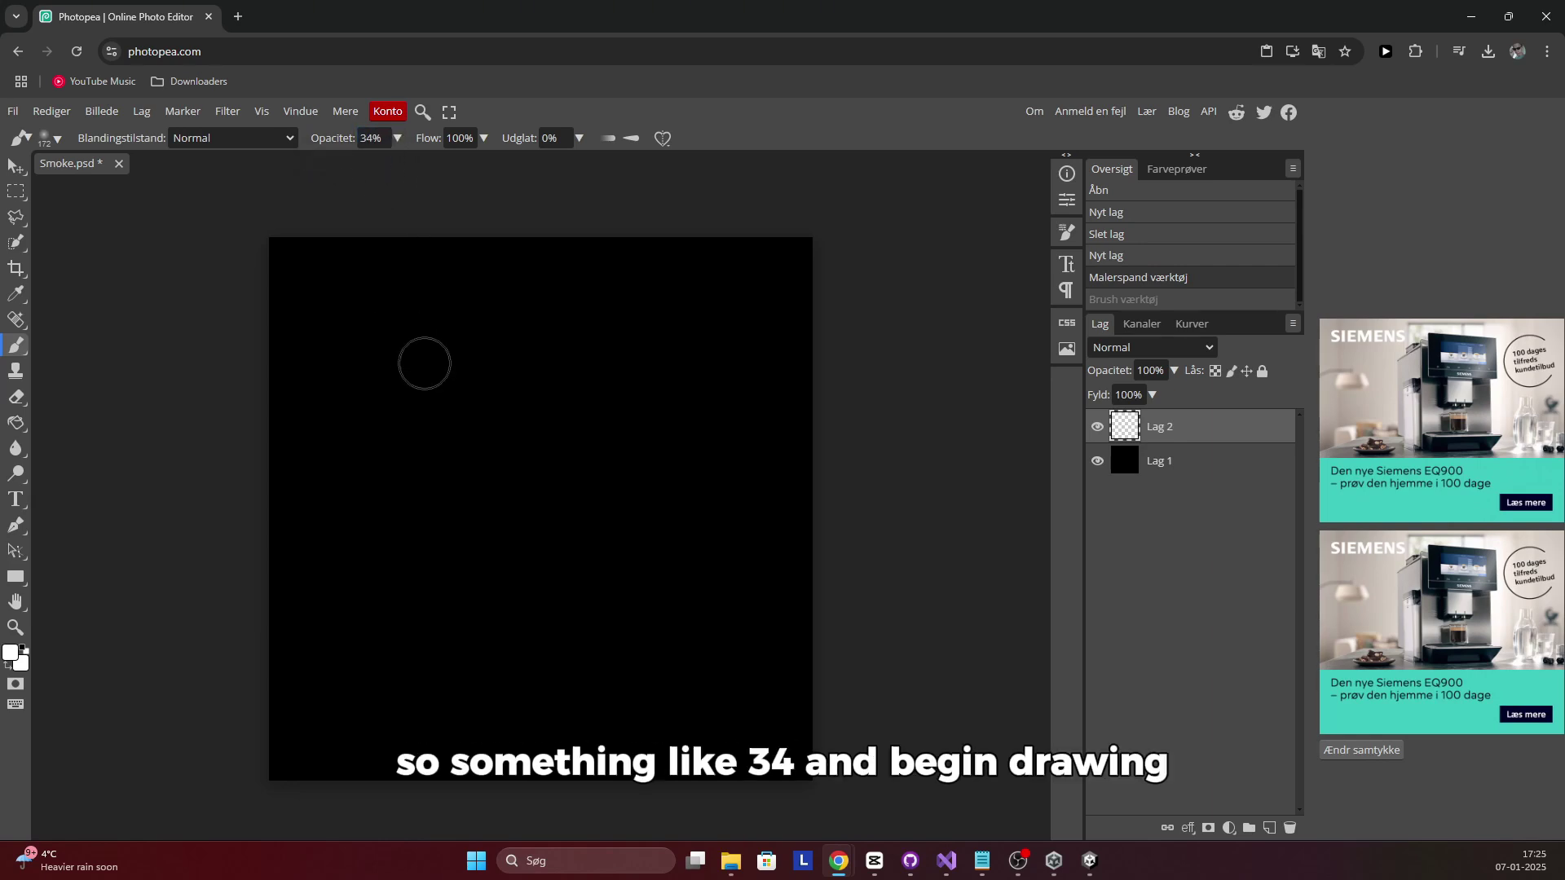
Paint an irregular smoke cloud of overlapping white strokes across the canvas, undoing the stray stroke that reaches its left edge
mouse_move(404, 358)
mouse_down()
mouse_move(444, 587)
mouse_move(391, 668)
mouse_move(695, 600)
mouse_move(643, 385)
mouse_move(603, 571)
mouse_move(457, 457)
mouse_move(668, 342)
mouse_move(537, 312)
mouse_move(297, 479)
mouse_move(391, 531)
mouse_up()
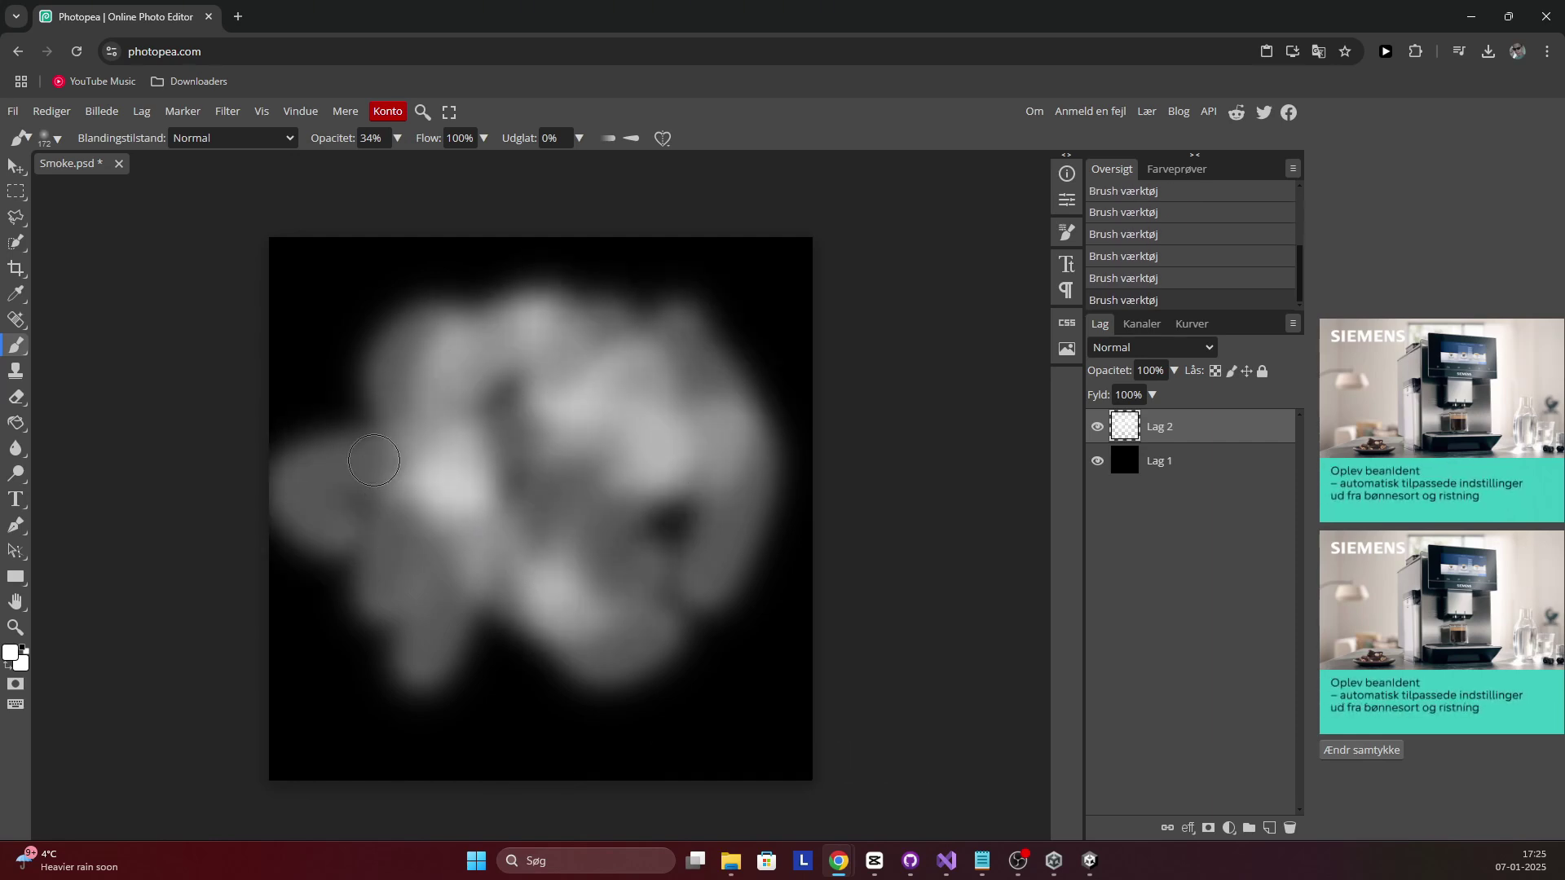
key(ctrl+z)
mouse_move(304, 499)
mouse_down()
mouse_move(326, 456)
mouse_move(440, 668)
mouse_move(672, 502)
mouse_move(636, 701)
mouse_move(500, 395)
mouse_move(717, 569)
mouse_move(399, 330)
mouse_move(326, 424)
mouse_up()
Erase the smoke paint touching the canvas edges using the Eraser with an enlarged soft round tip
key(e)
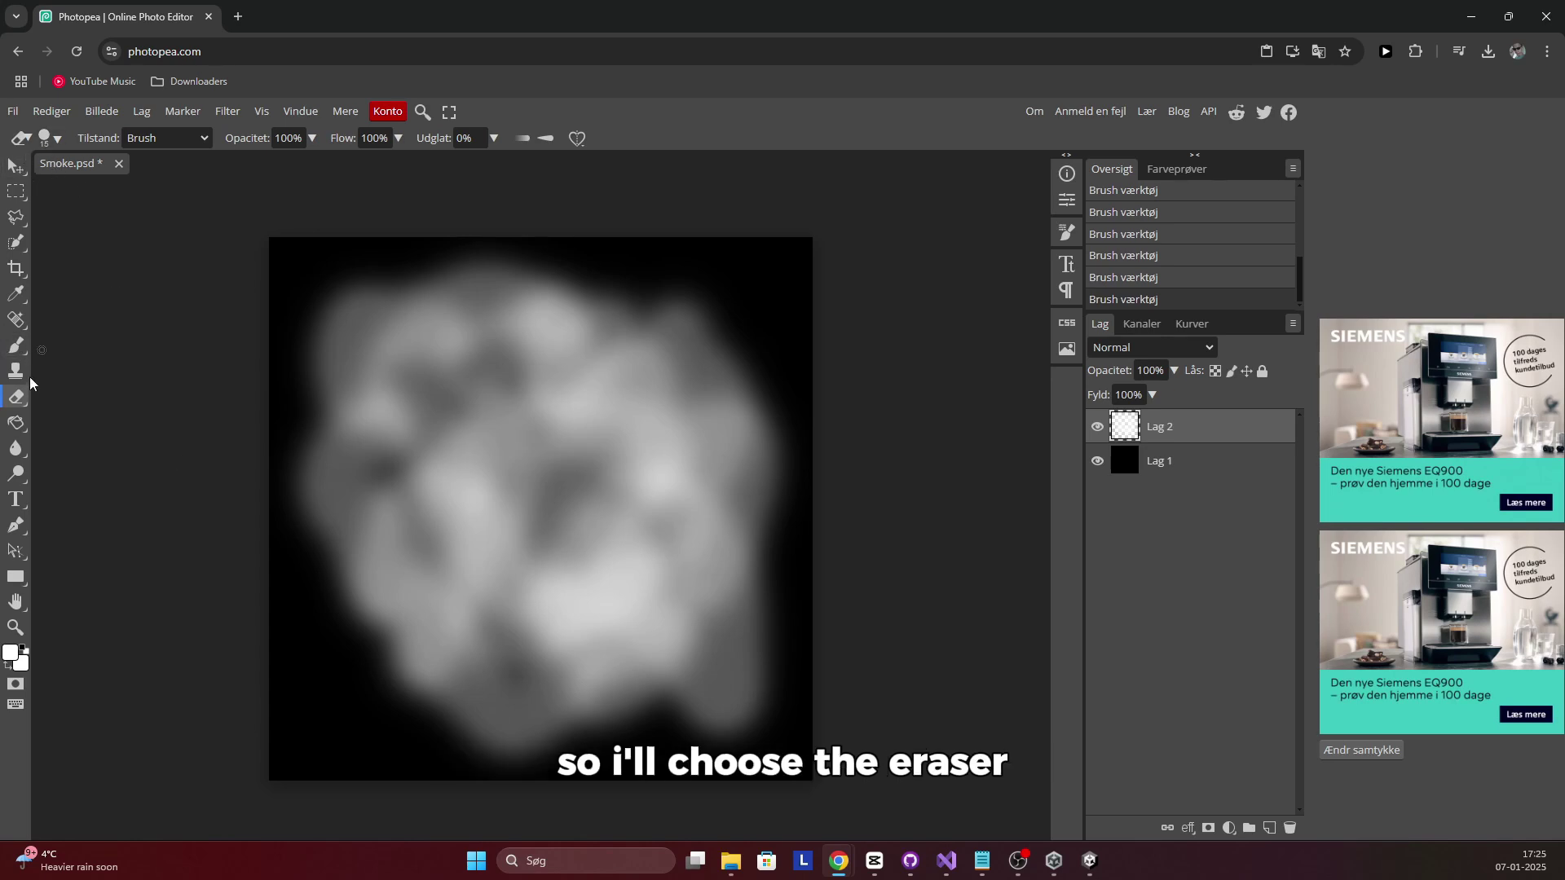
click(58, 143)
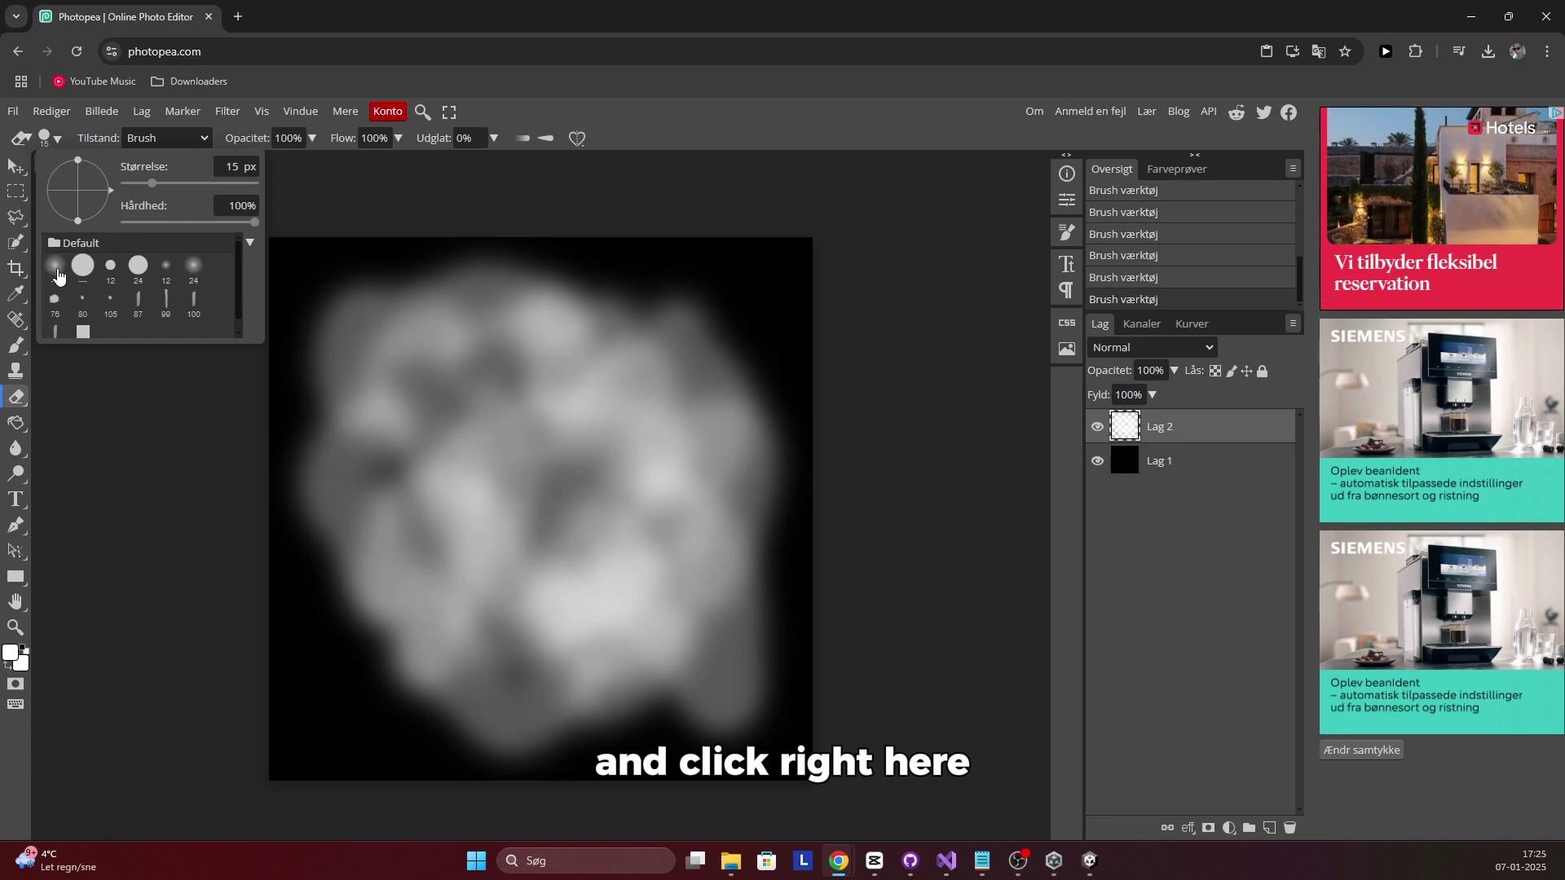
click(55, 270)
drag(152, 183, 196, 185)
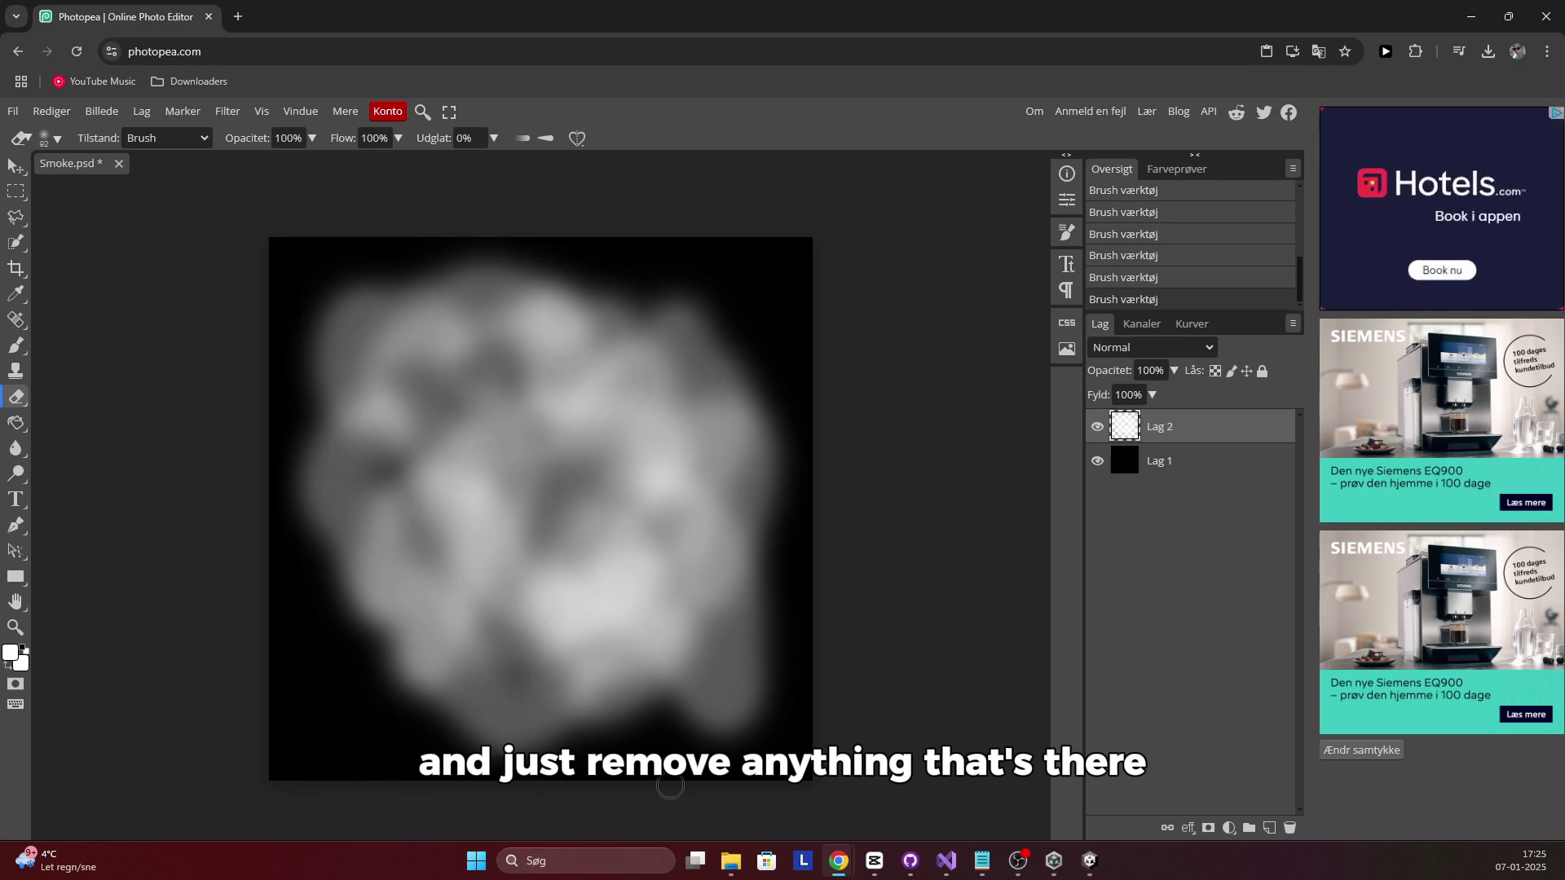
drag(820, 783, 816, 688)
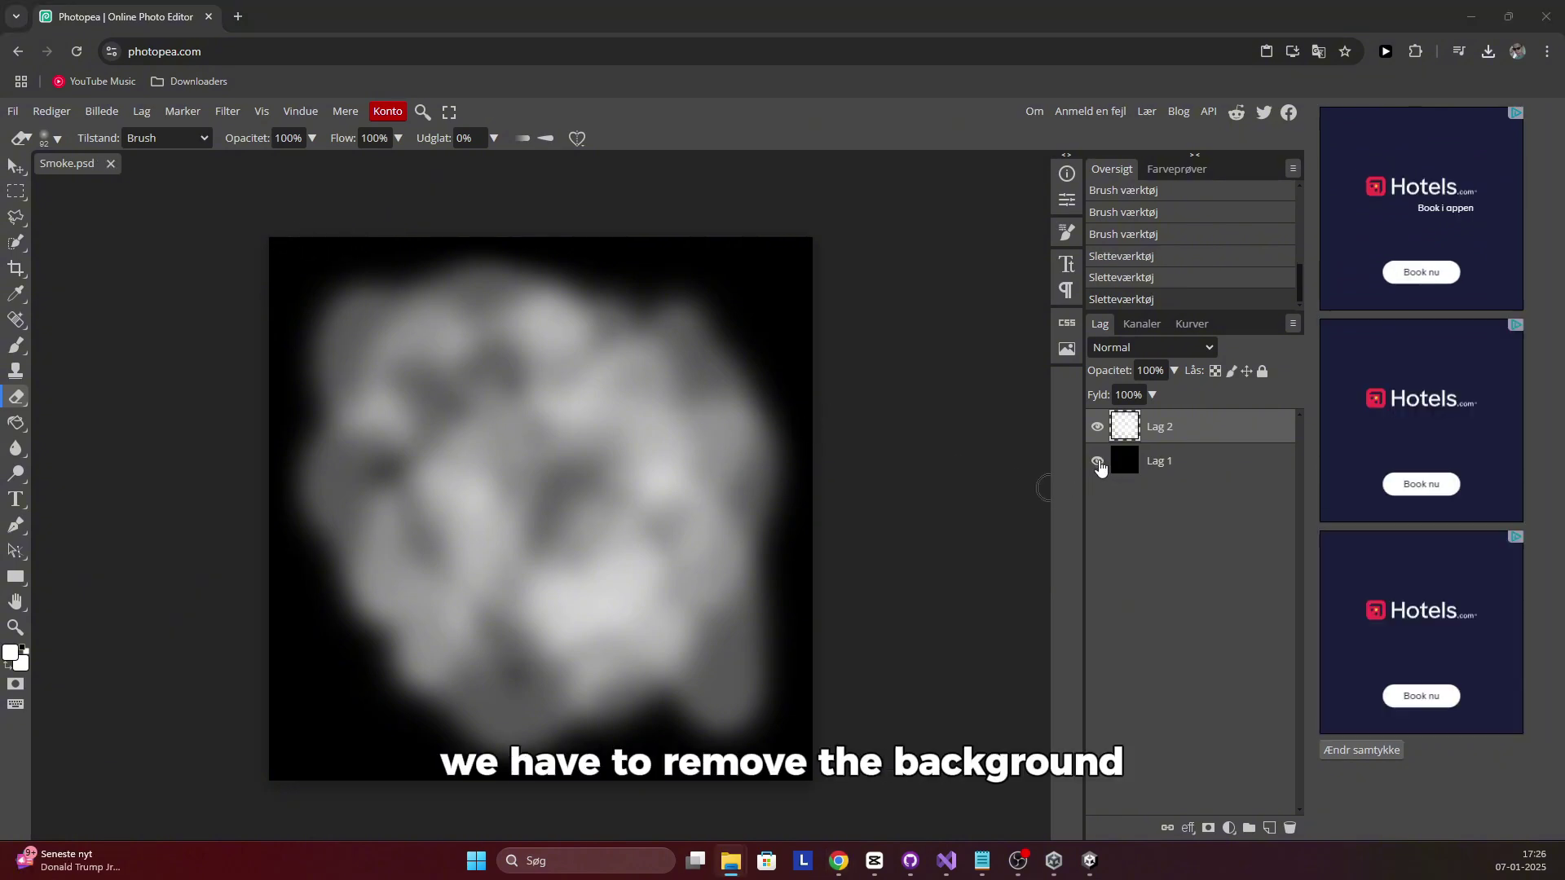
Hide the black layer and export the smoke image as a 1000 by 1000 px PNG named Smoke
click(1098, 462)
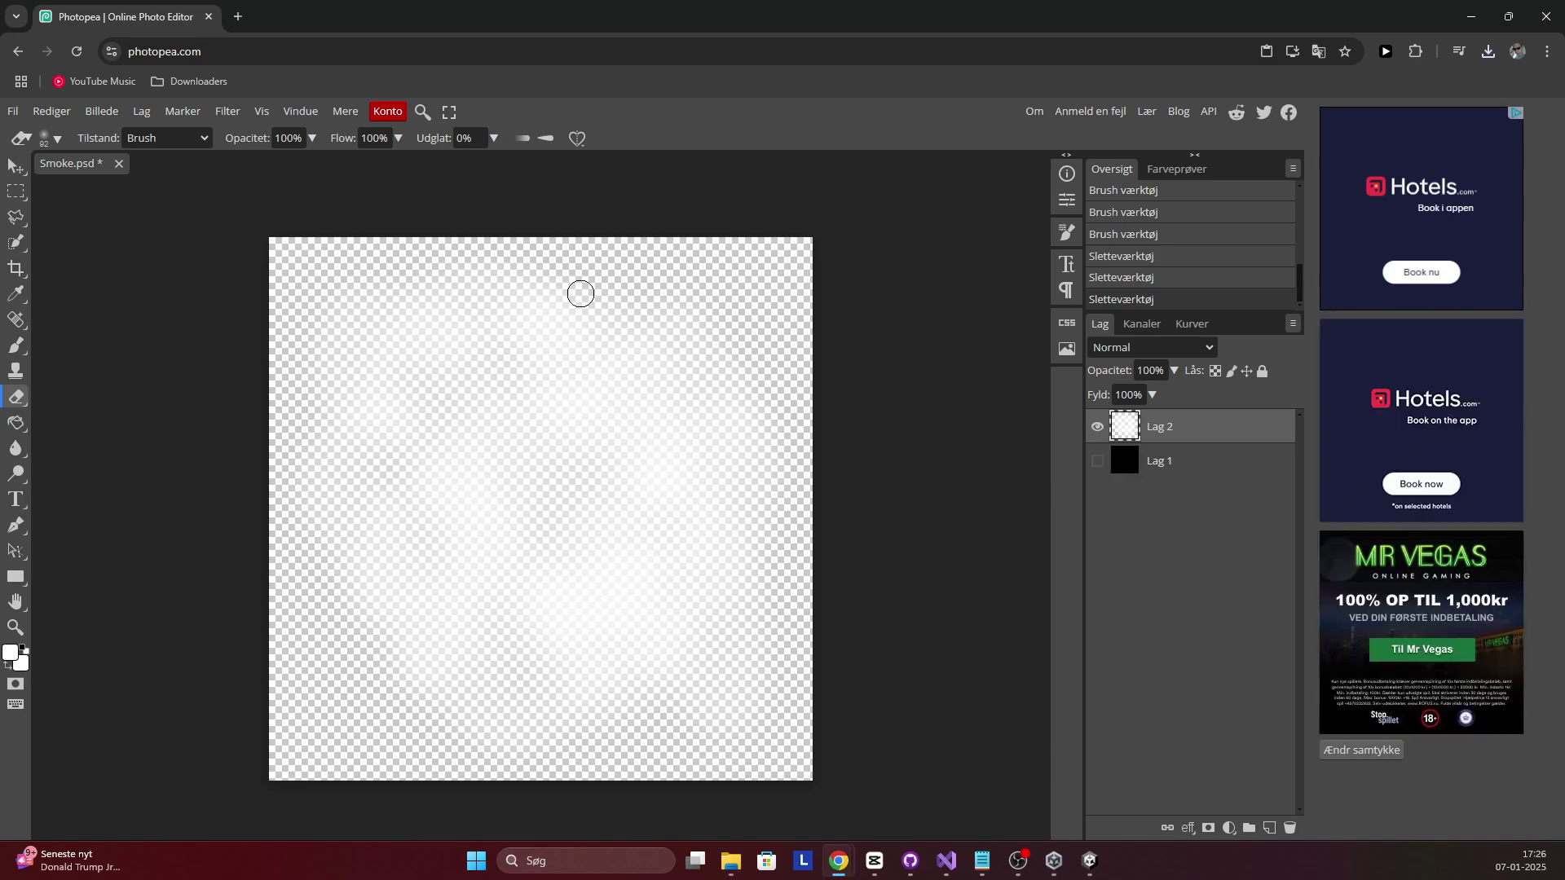
click(14, 111)
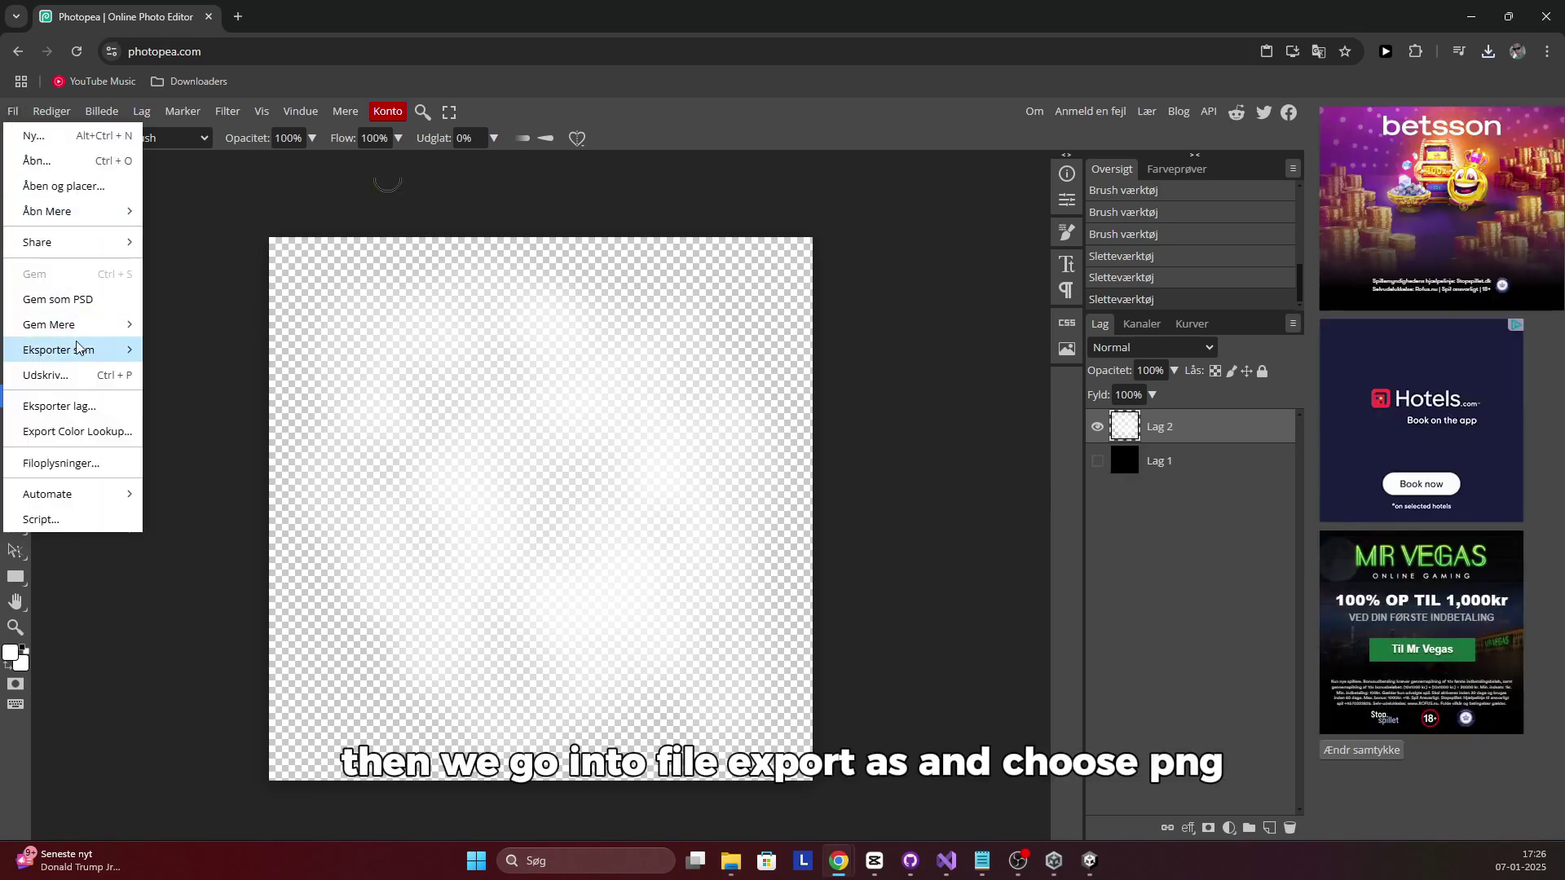
mouse_move(74, 353)
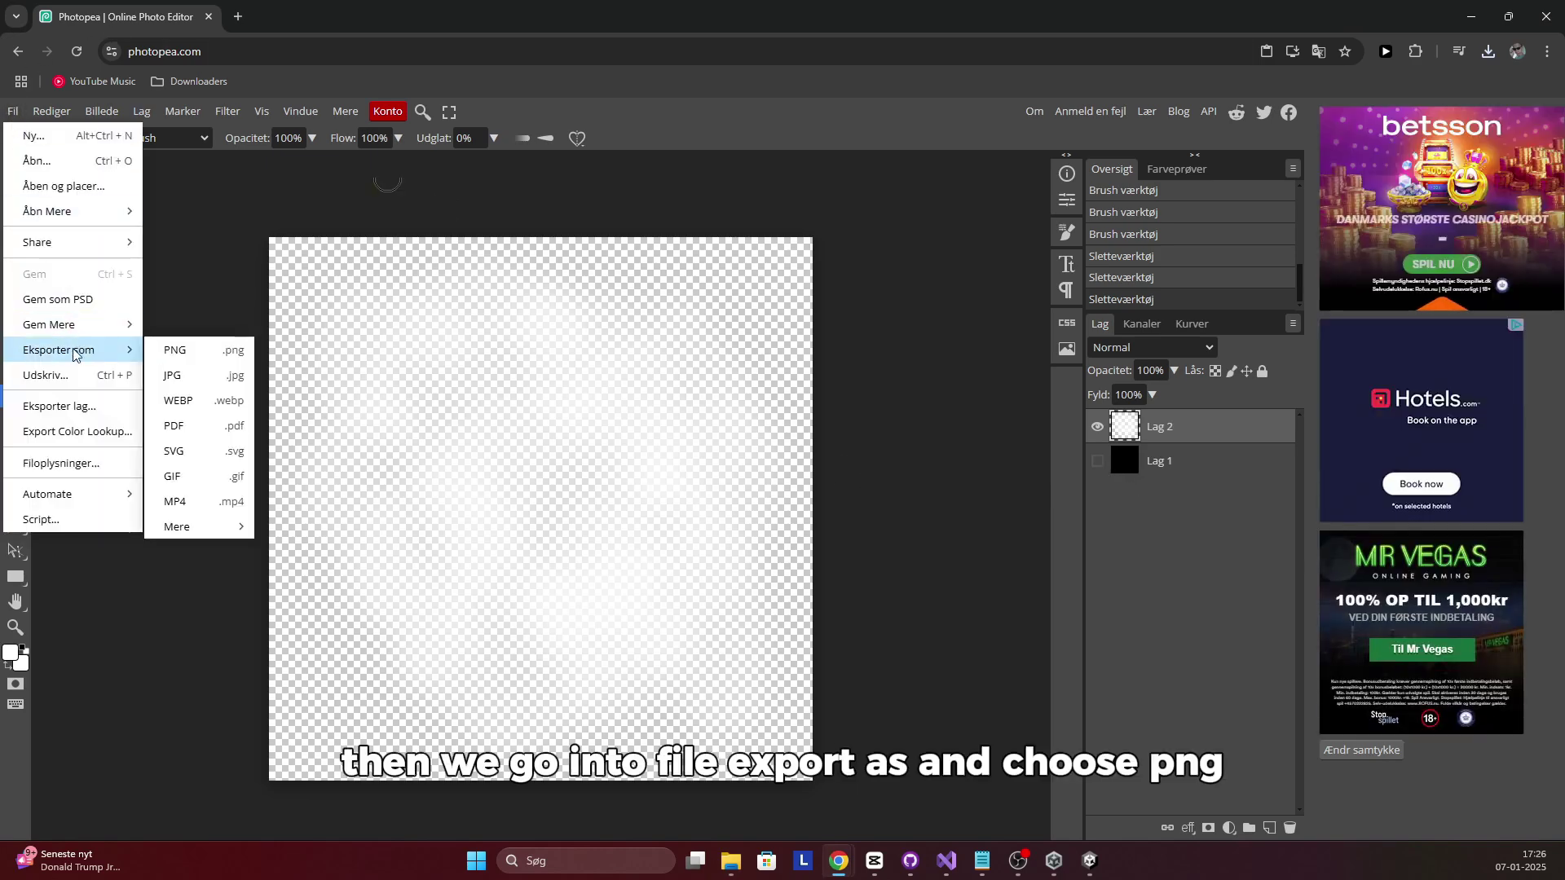
click(190, 356)
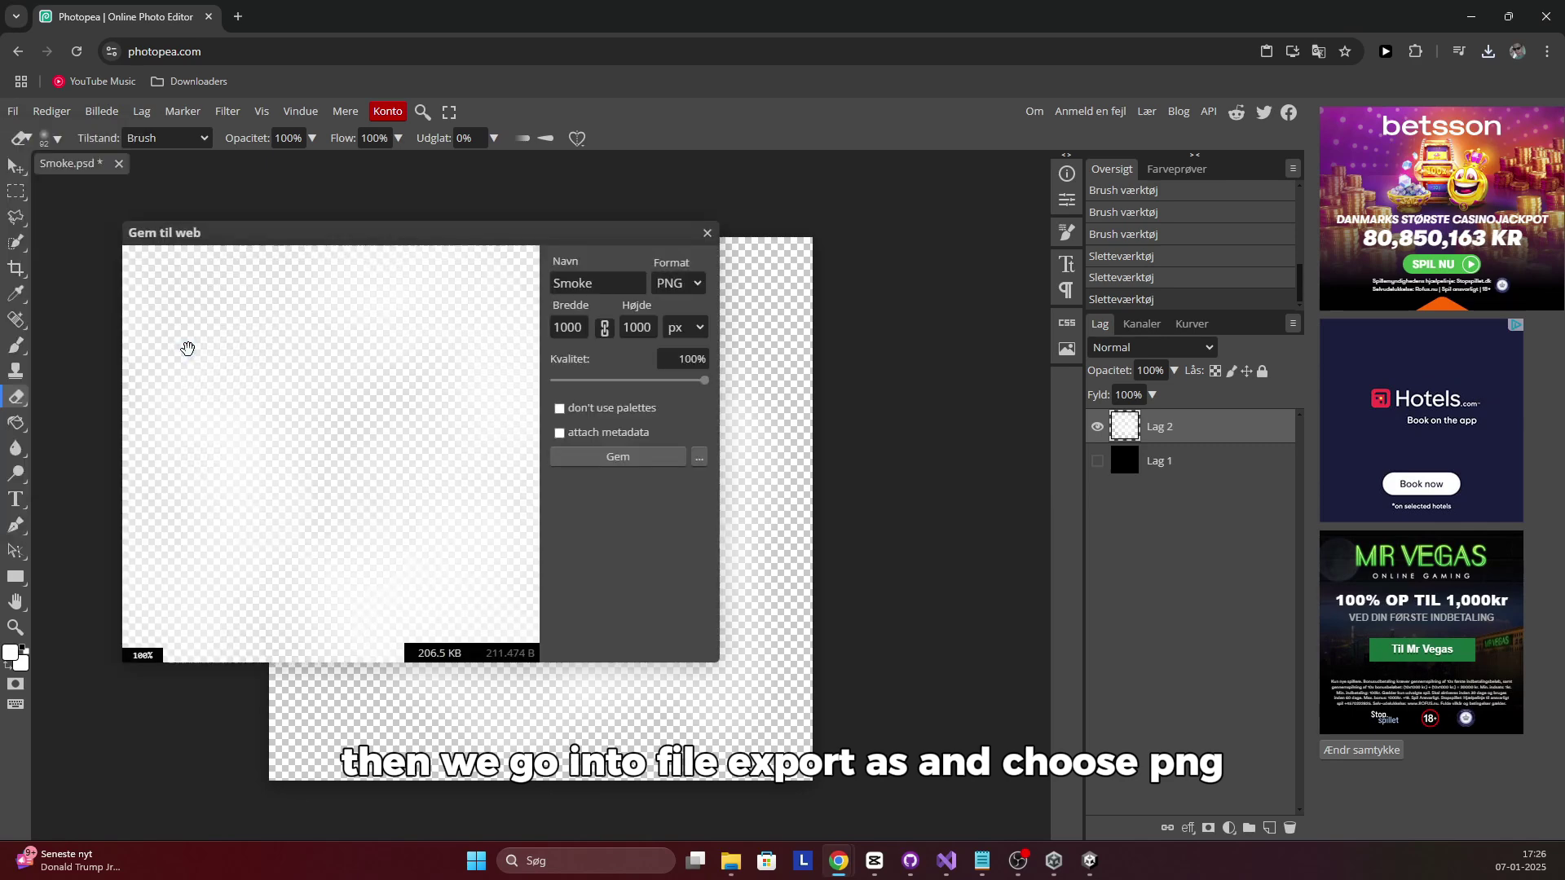
click(613, 457)
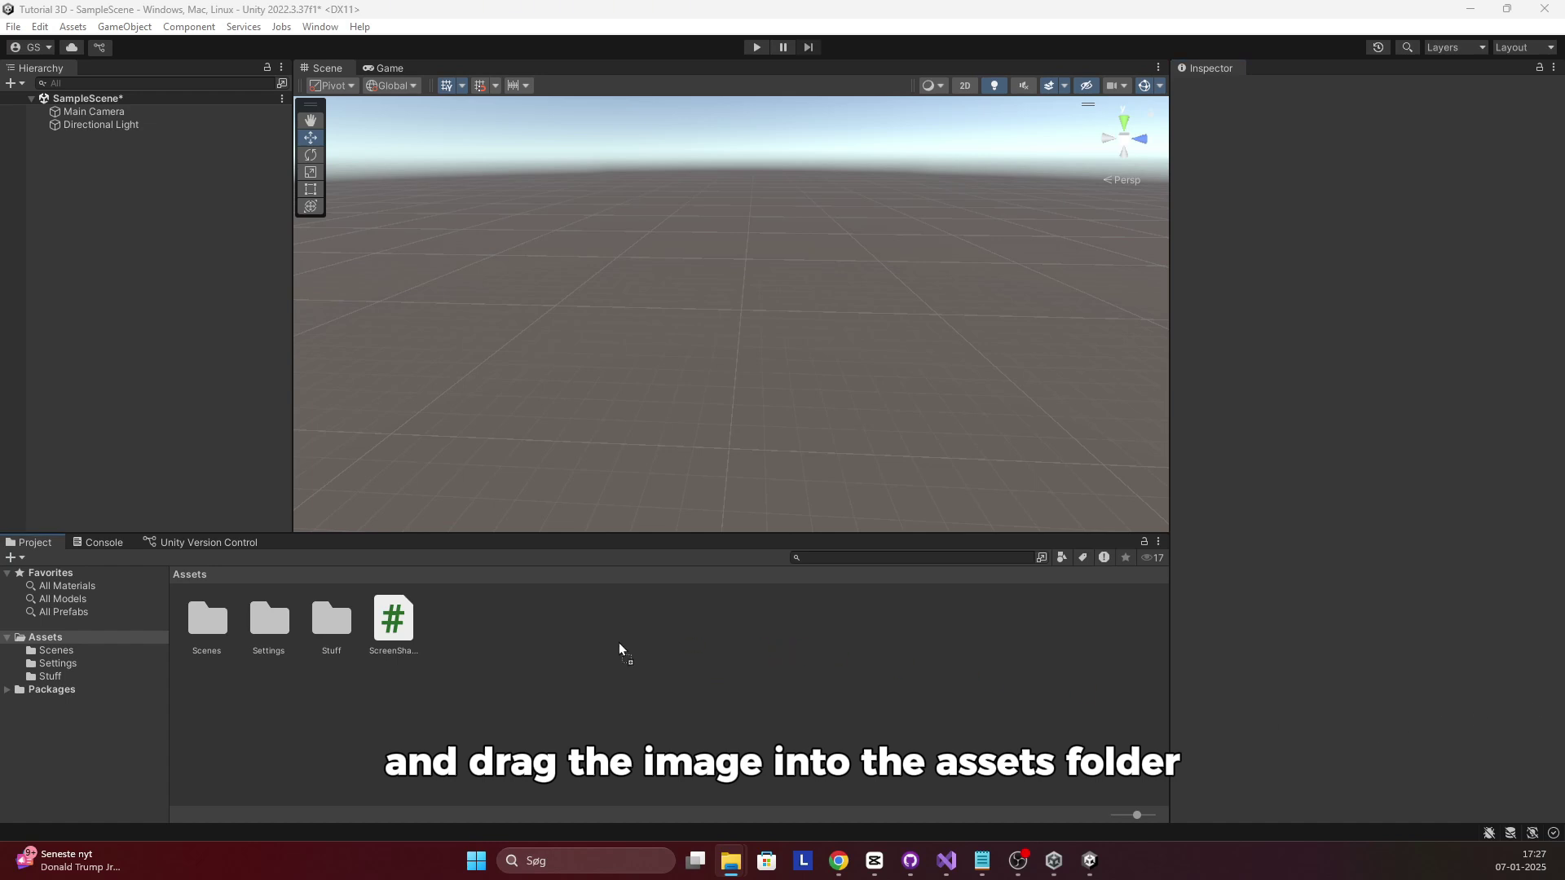
In Unity, import the exported smoke PNG into the Assets folder and apply the Sprite (2D and UI) texture type to it
drag(619, 644, 616, 641)
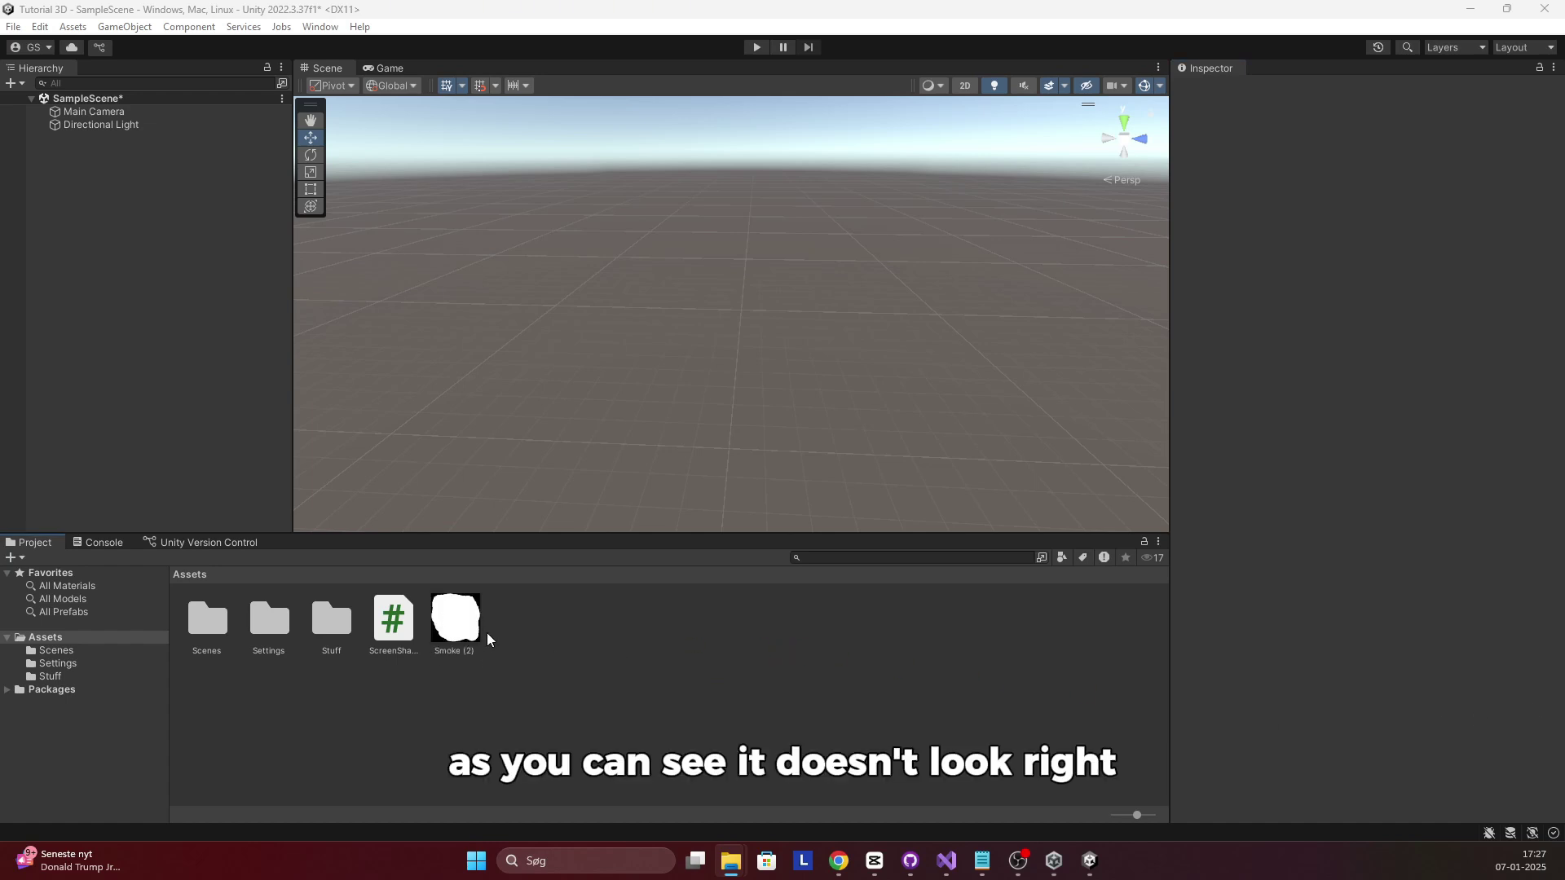
click(474, 628)
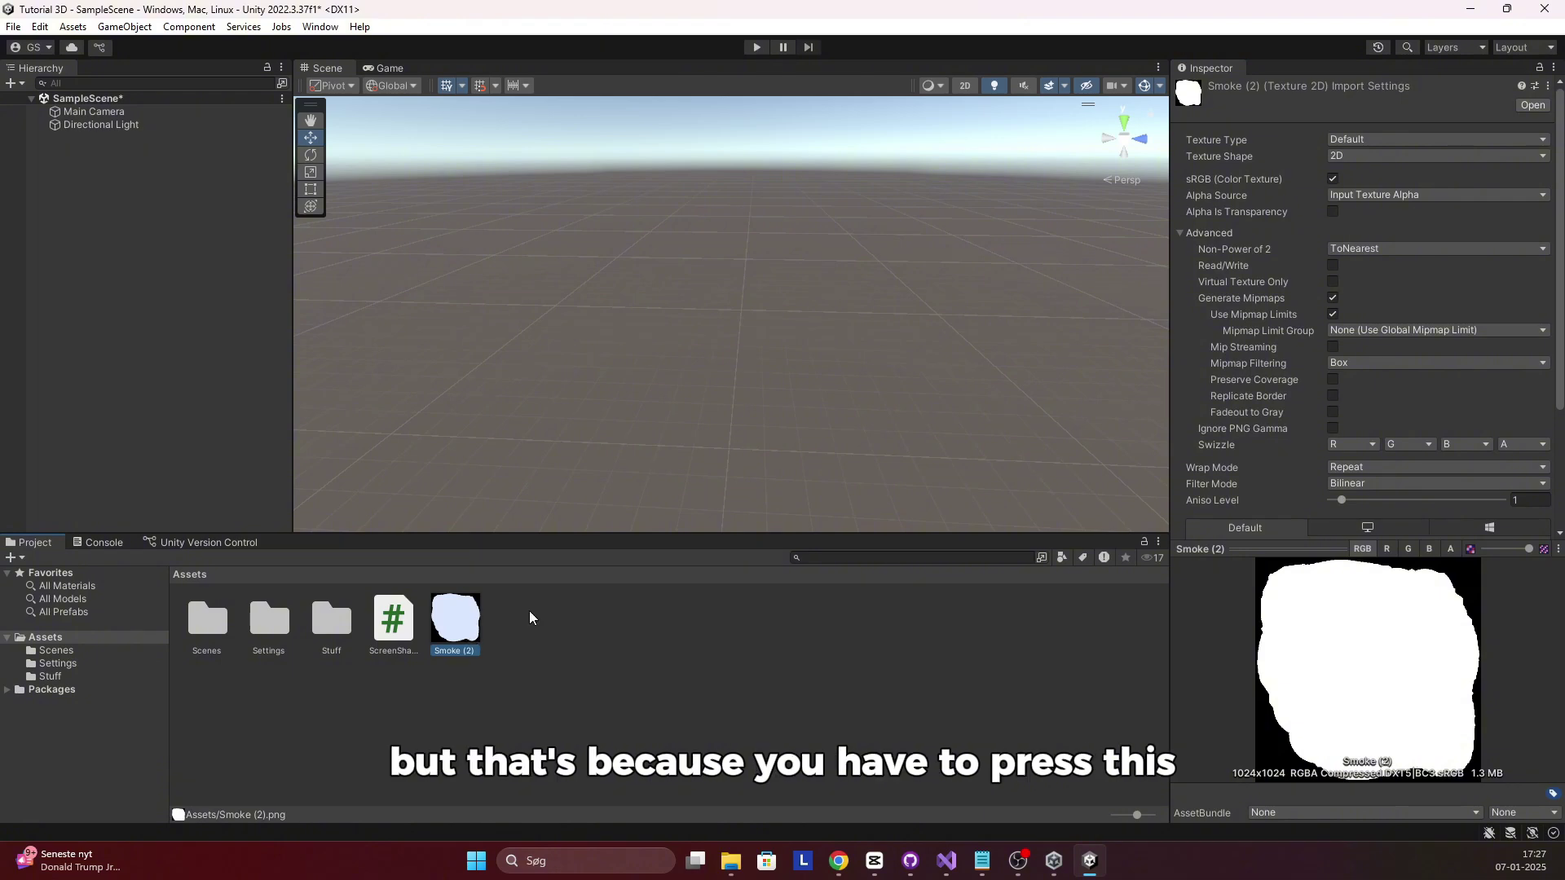
click(1358, 140)
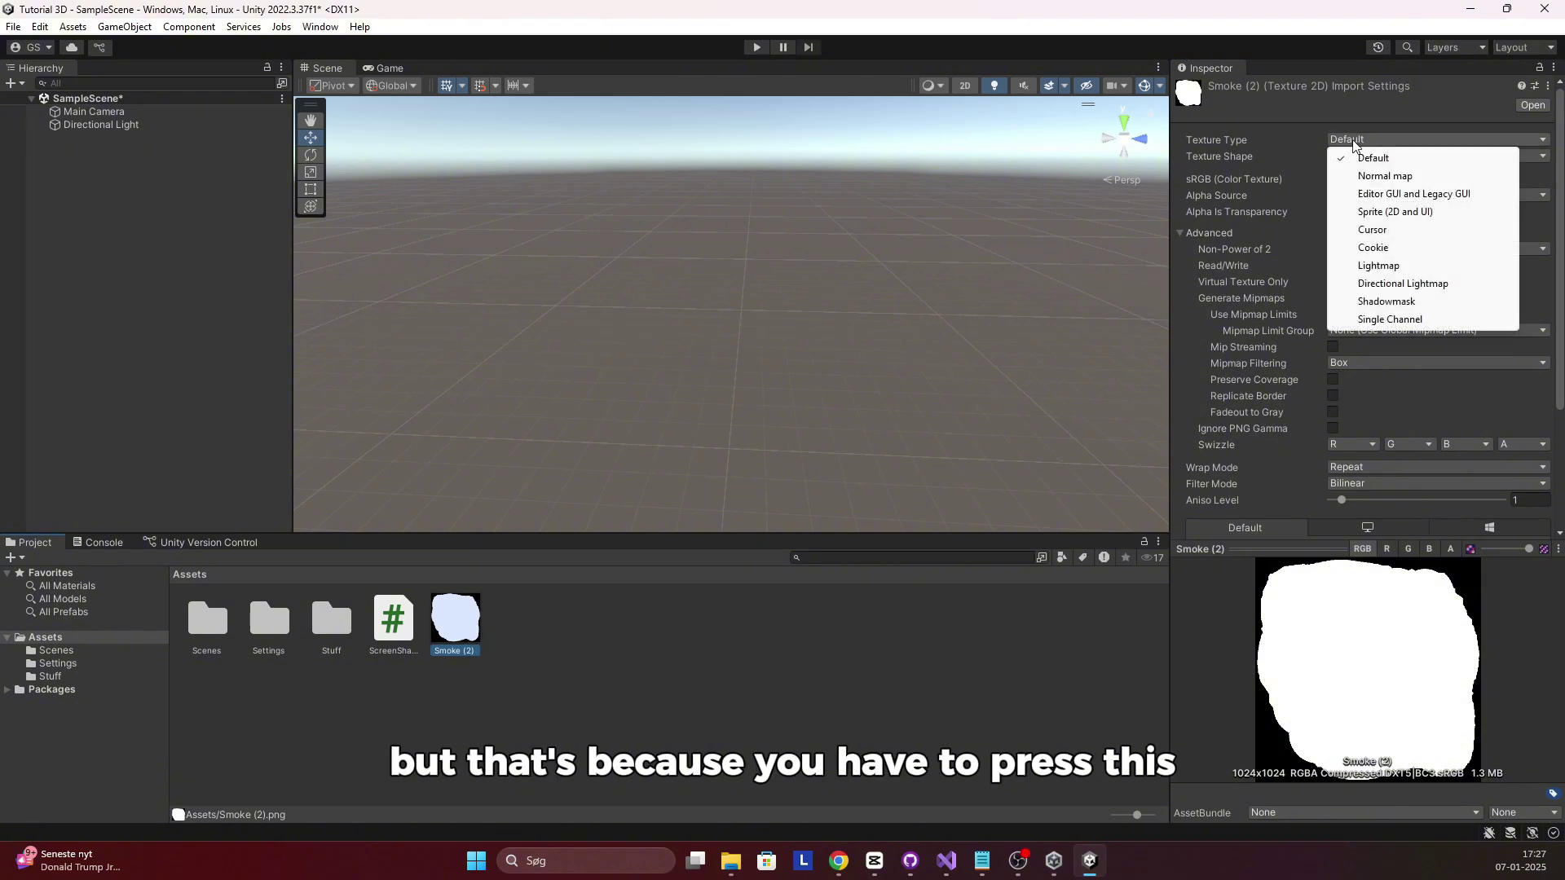
click(1391, 214)
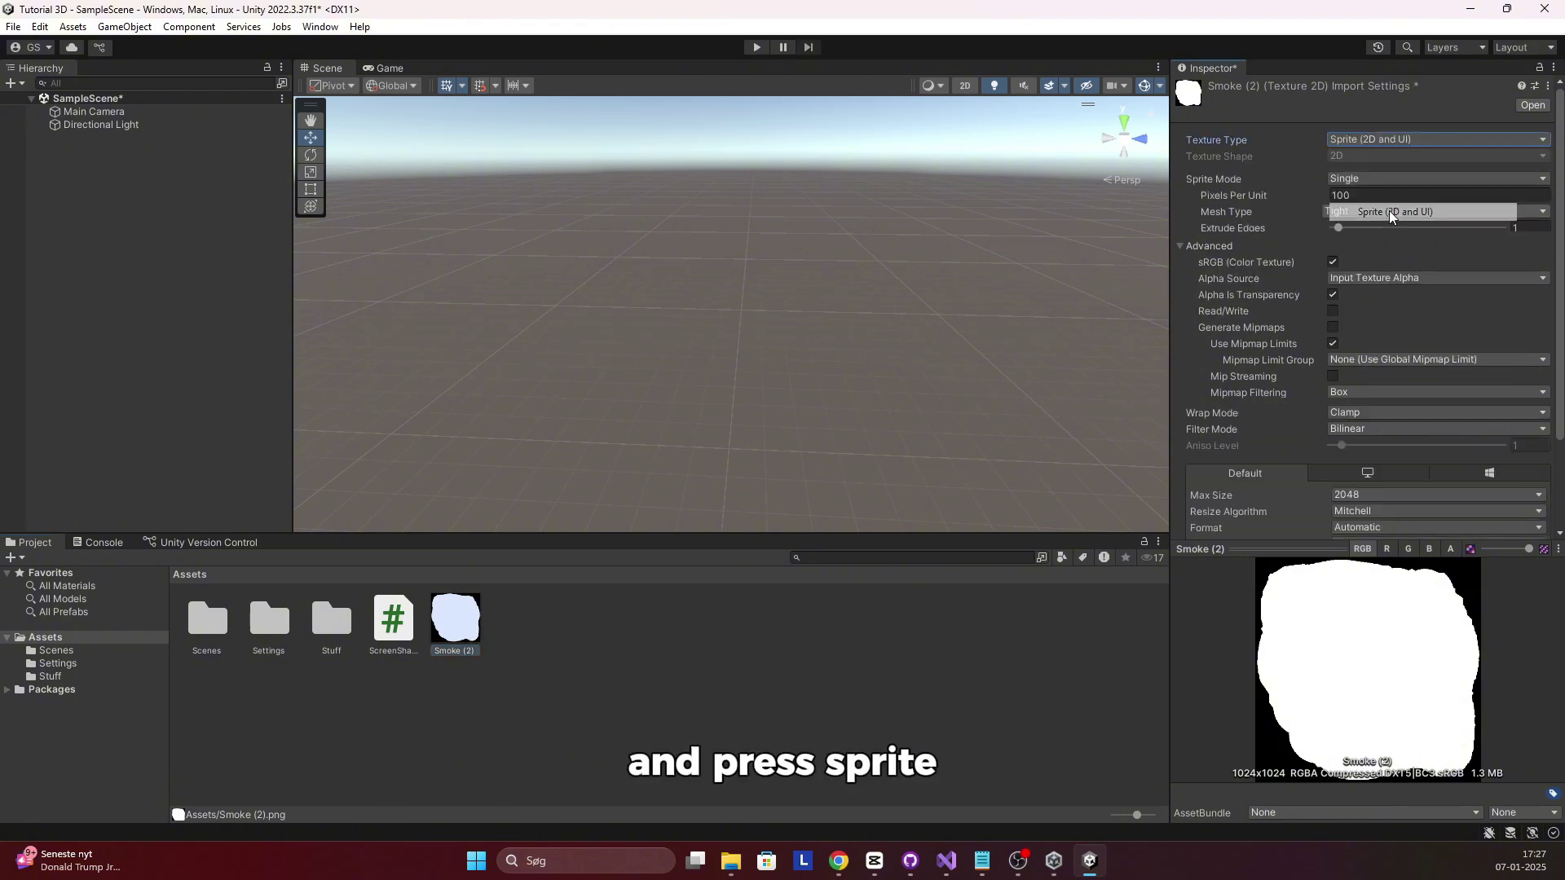
scroll(1450, 339, down, 5)
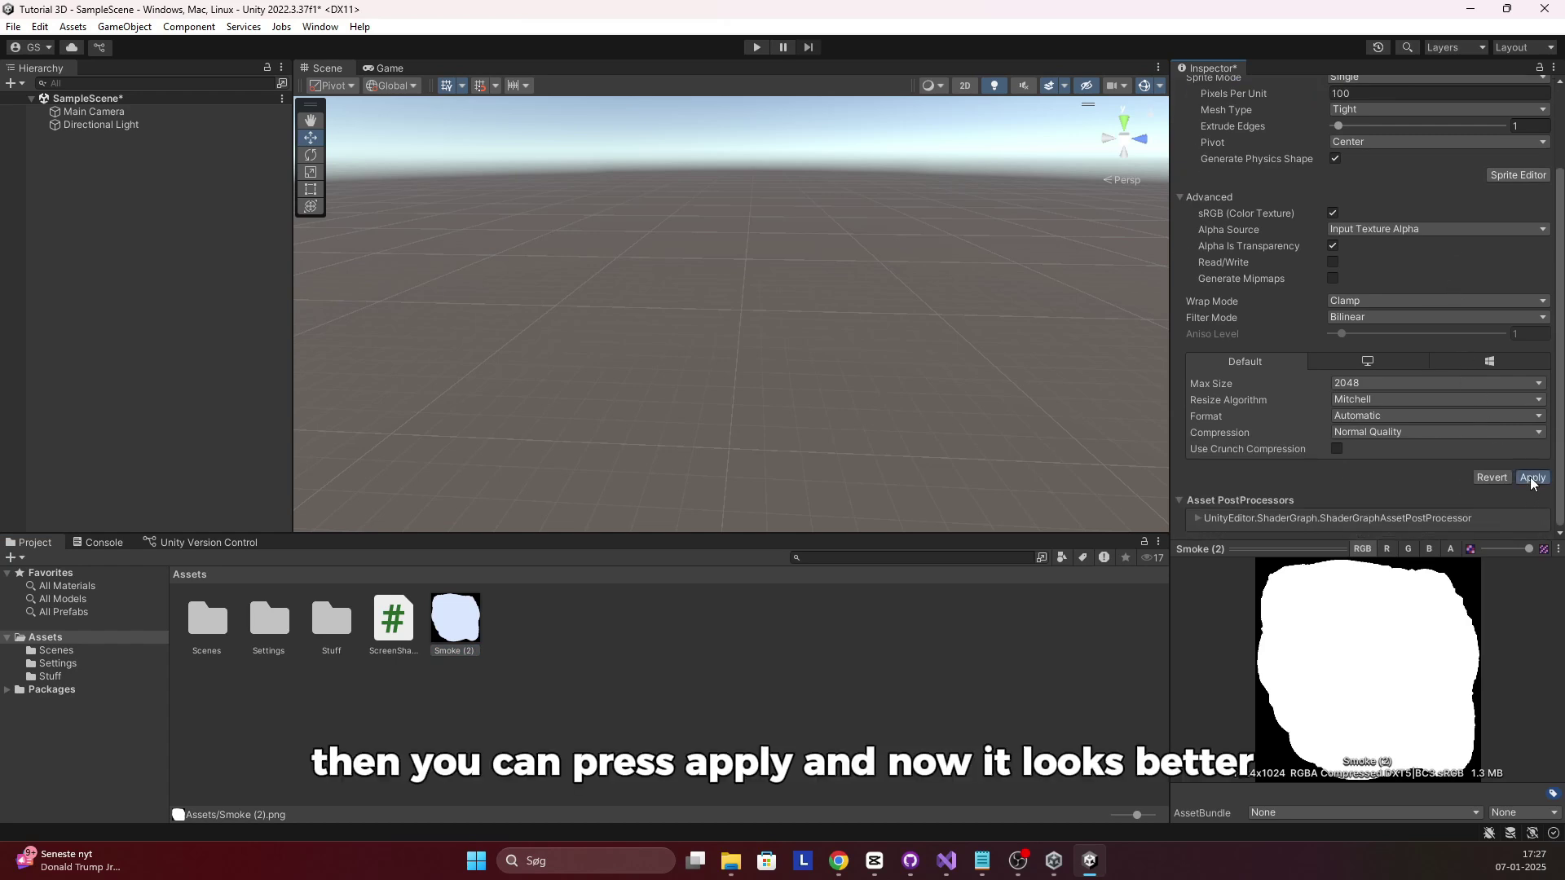
click(1532, 478)
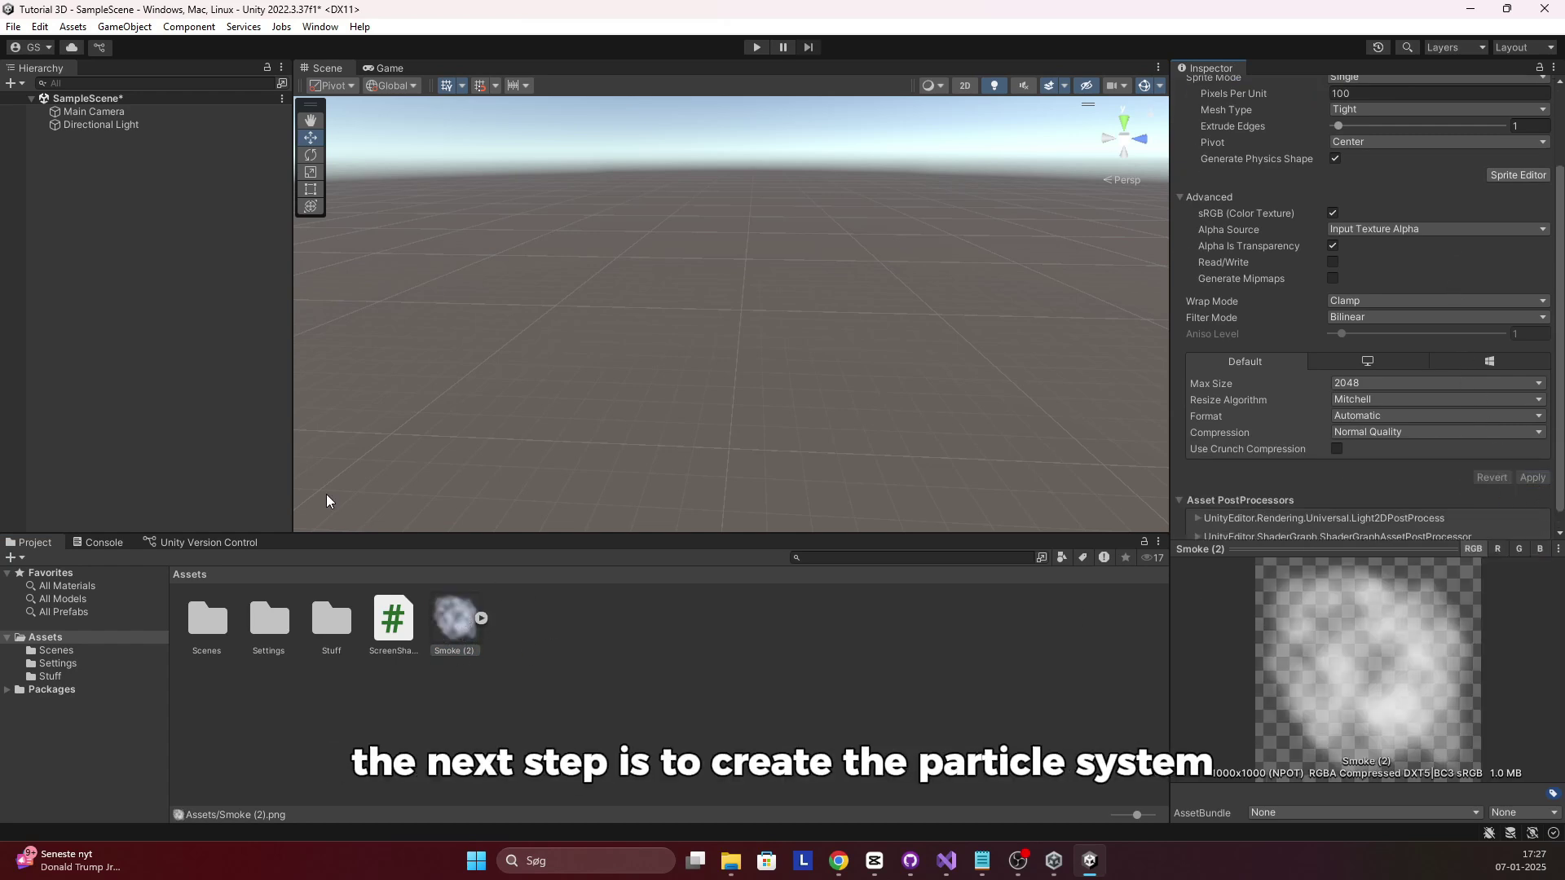
Add a Particle System effect object to the scene hierarchy and name it SmokePS
right_click(120, 231)
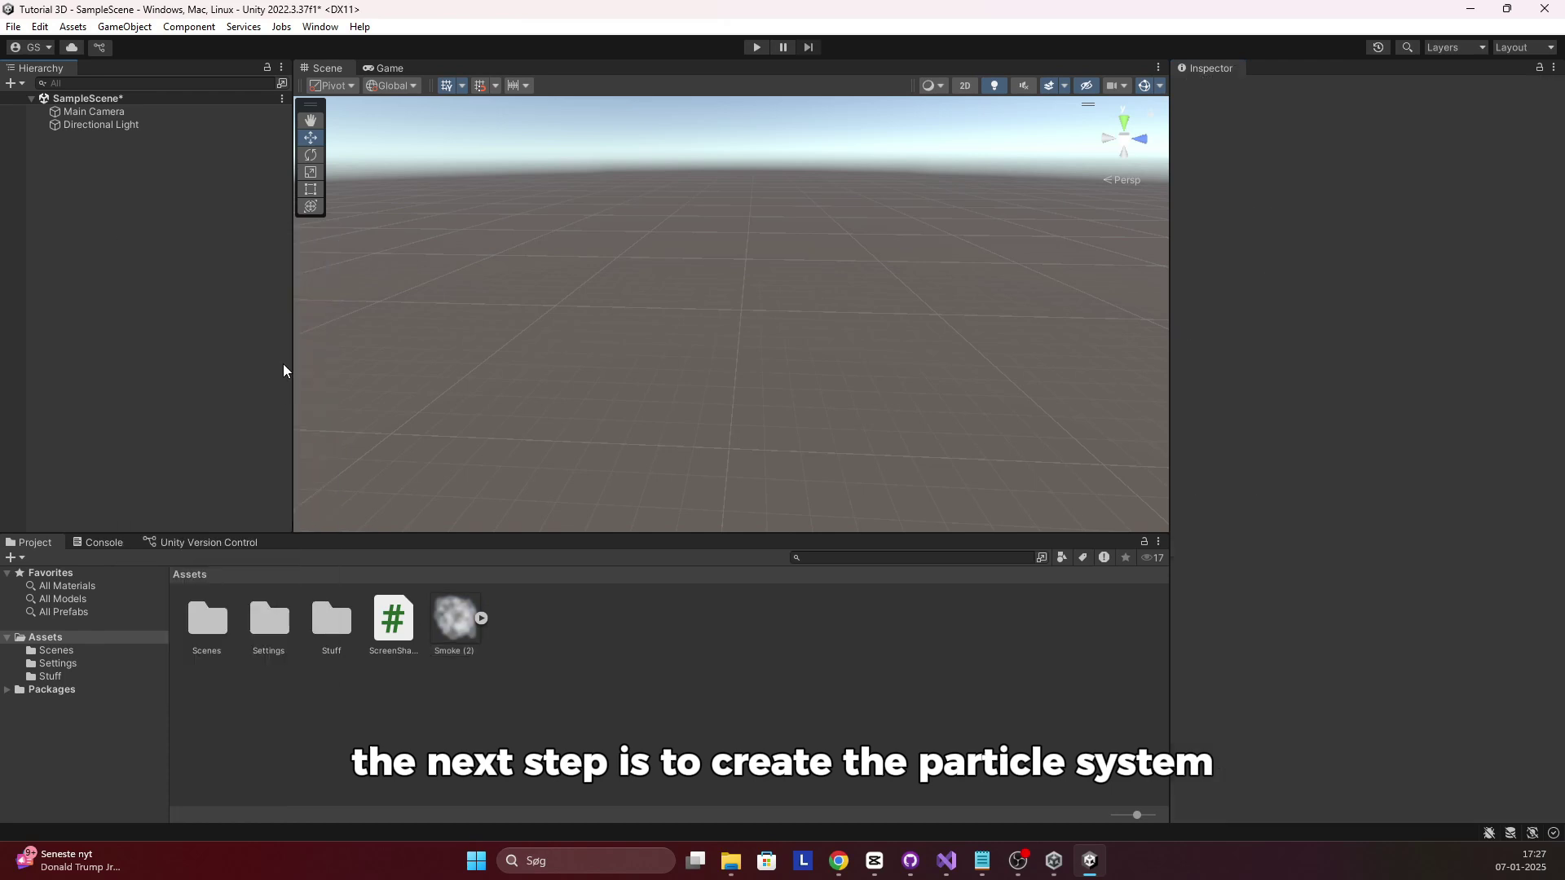
right_click(159, 259)
mouse_move(310, 562)
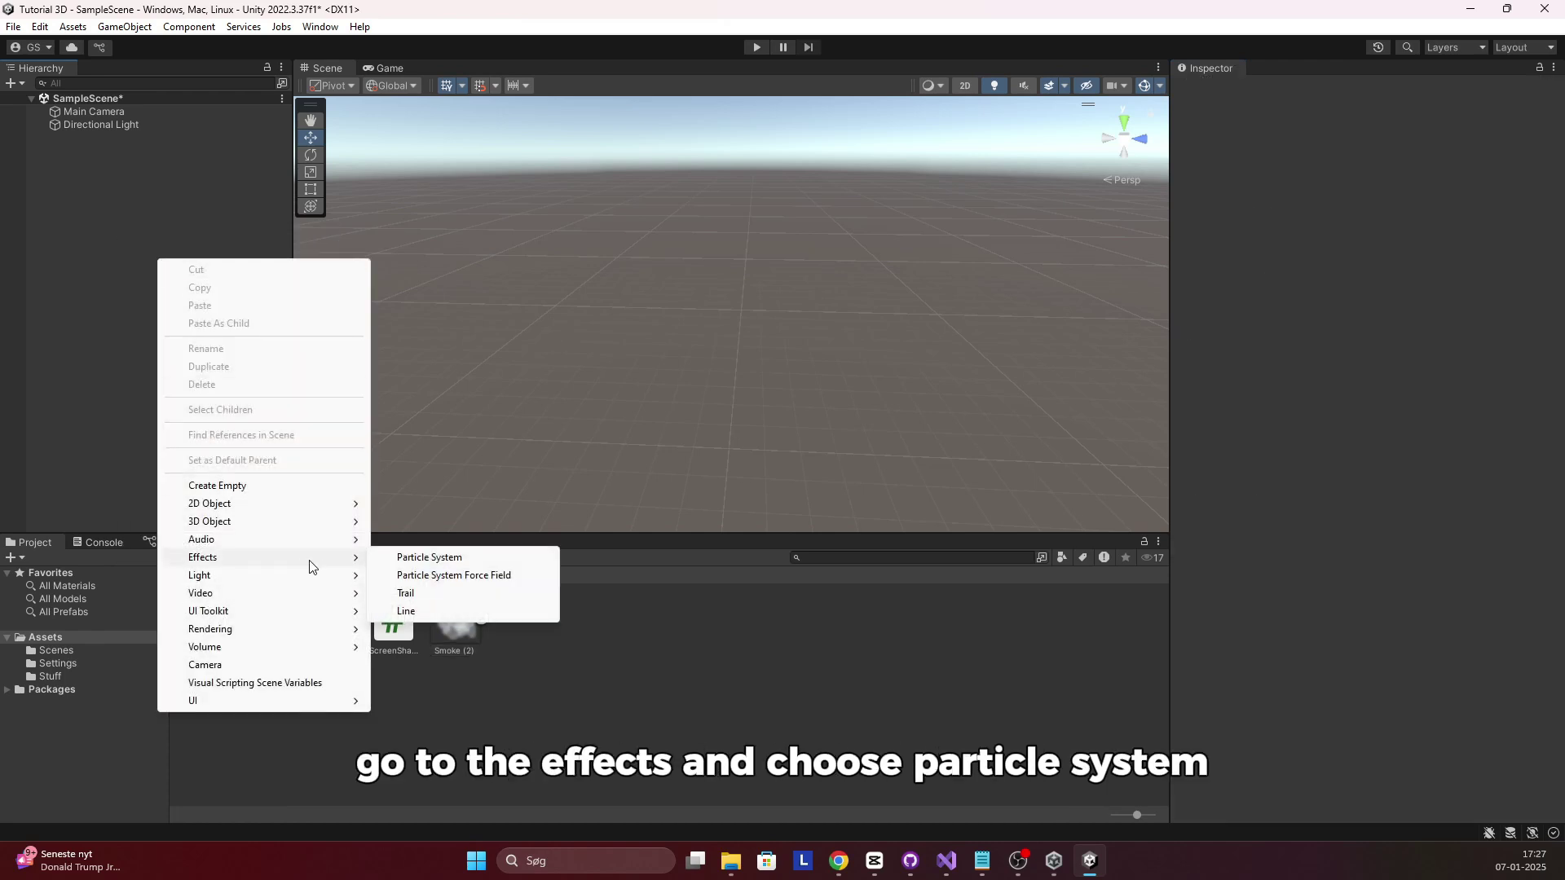
click(402, 559)
text(Smoke)
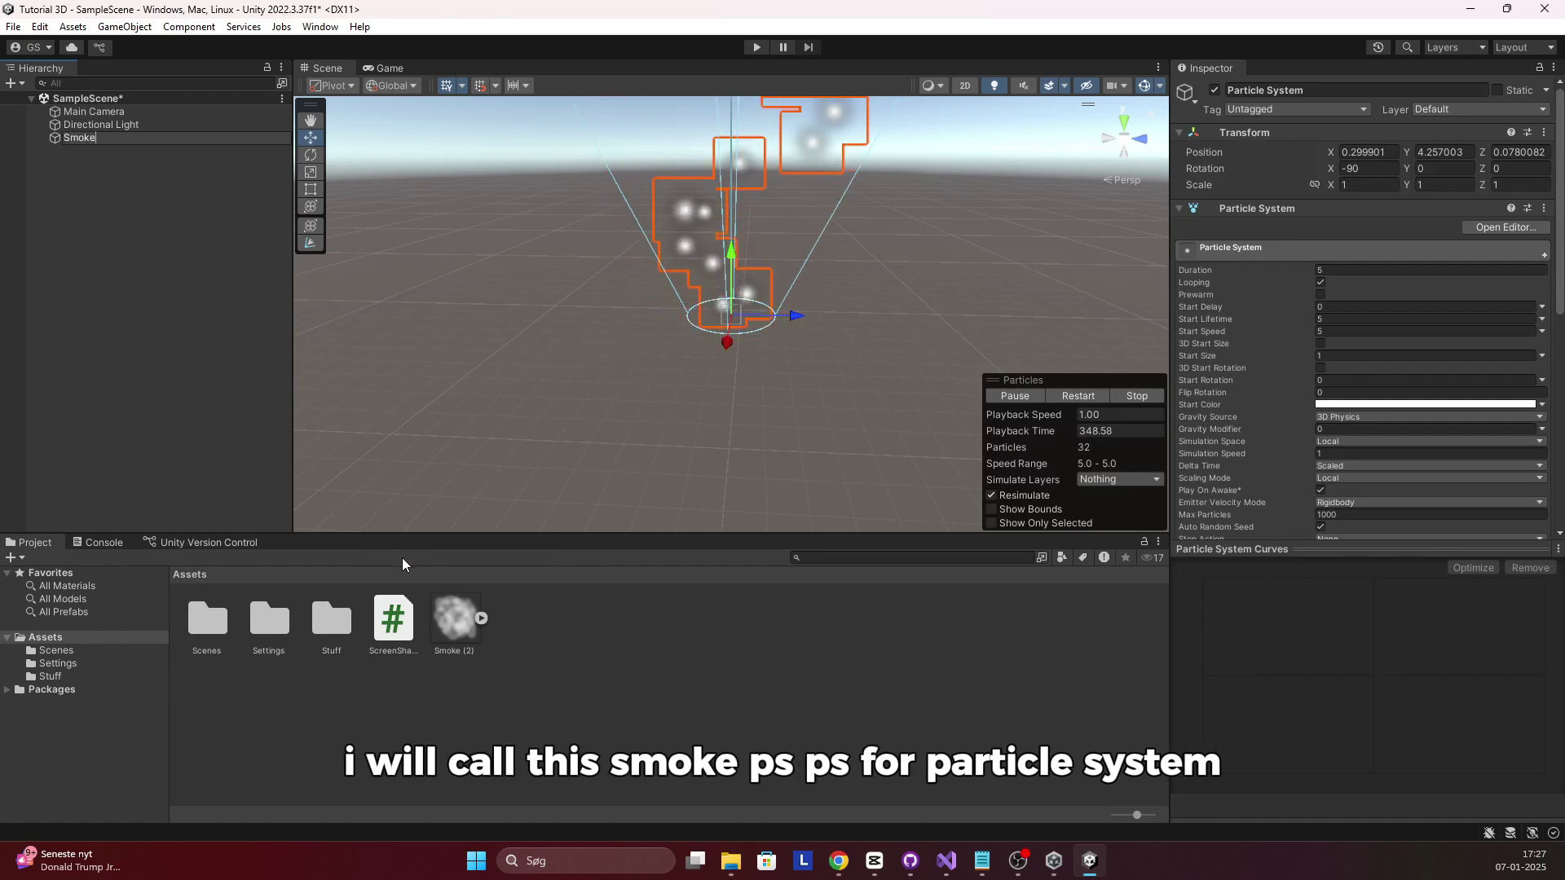
text(PS)
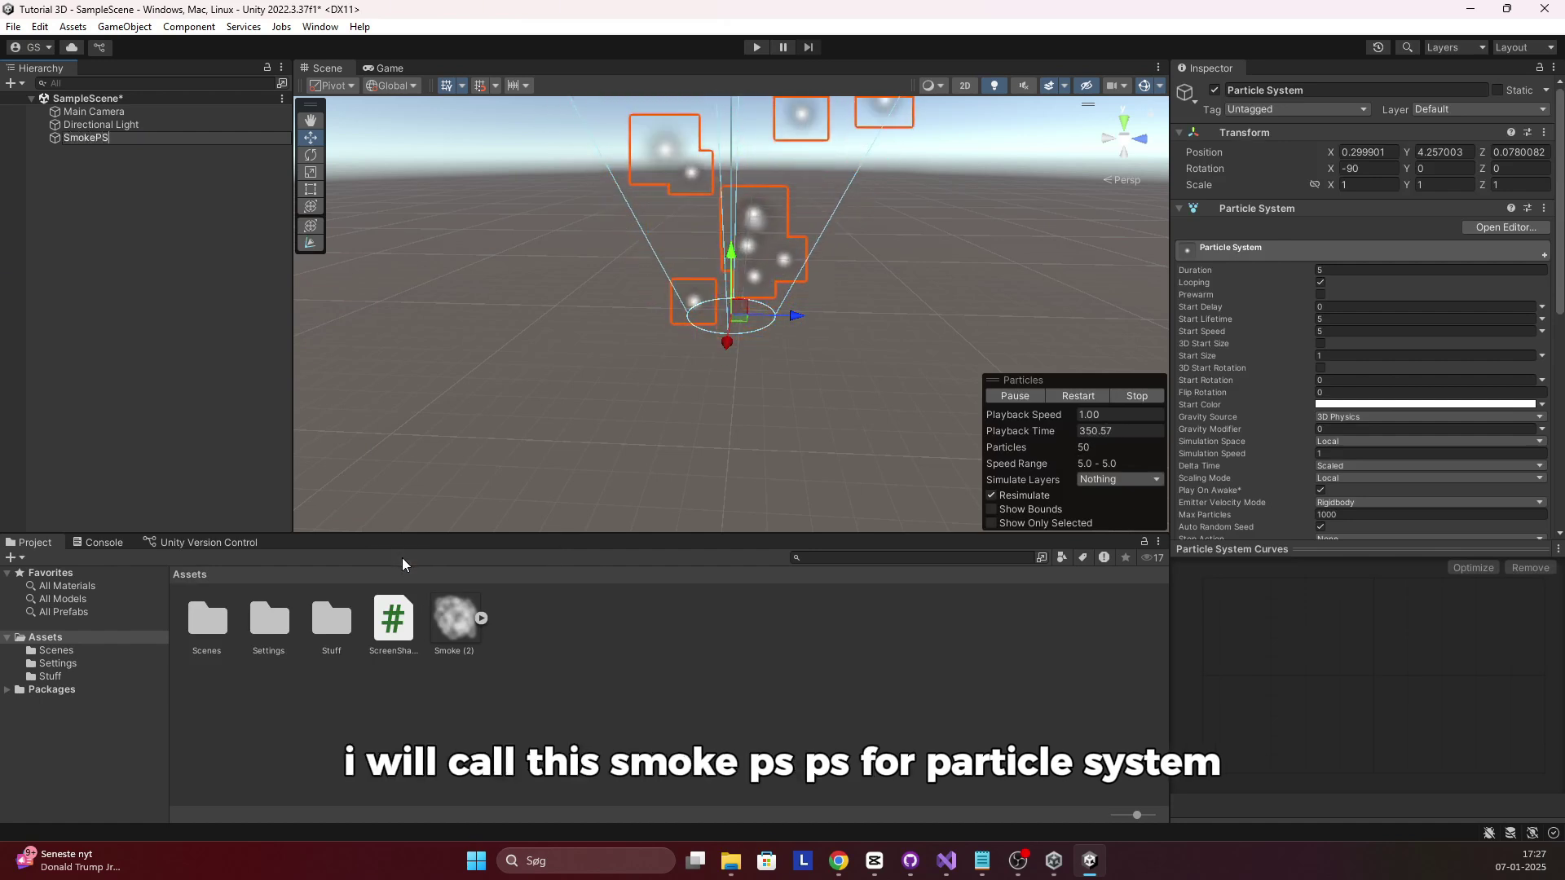
key(Return)
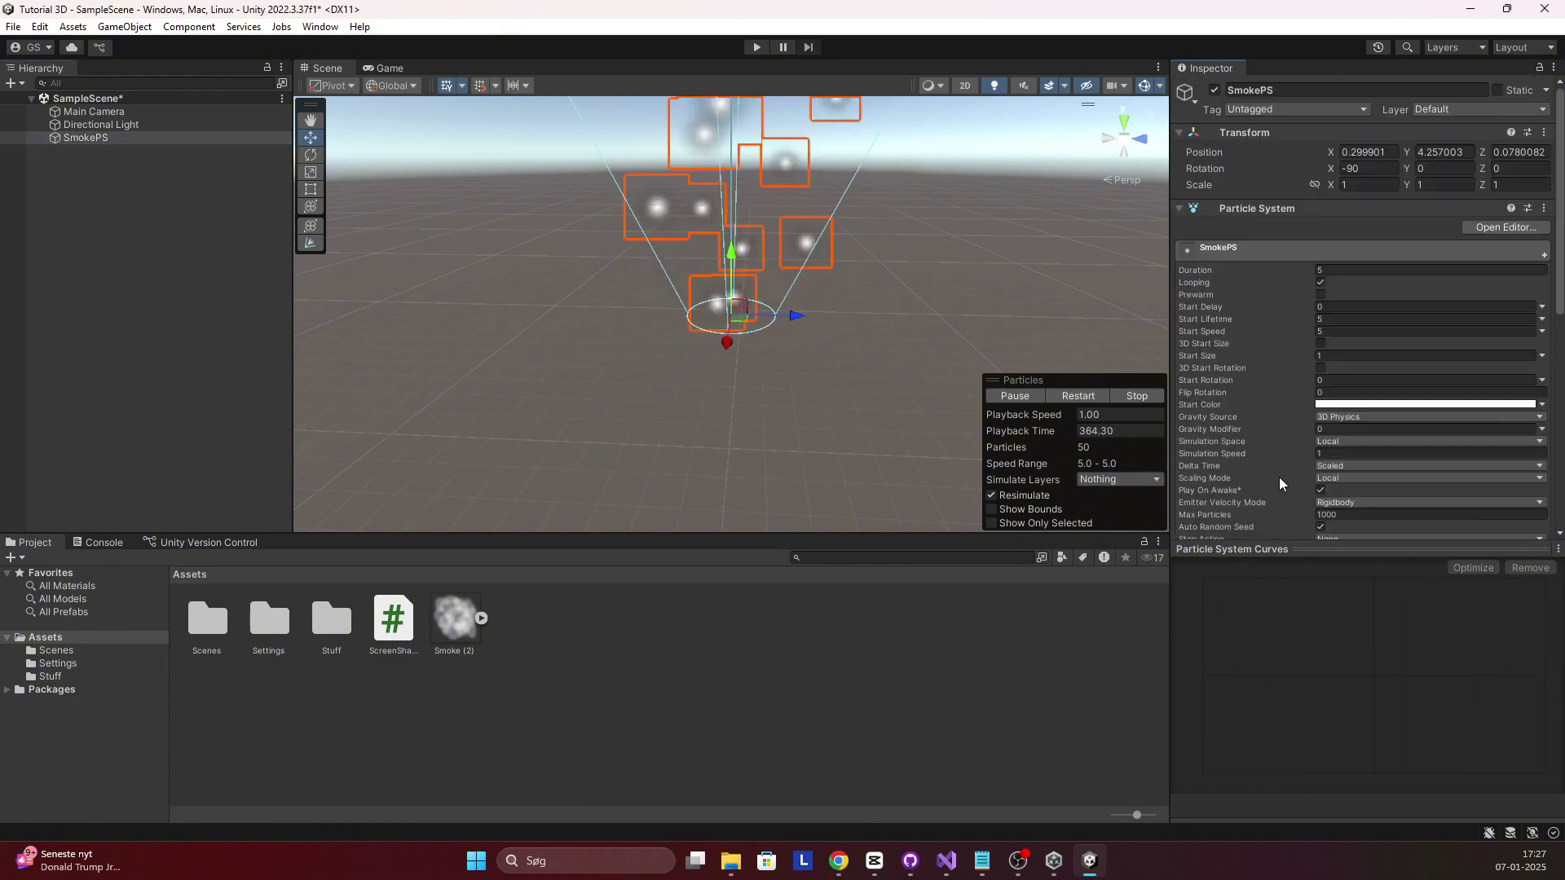
Enable Texture Sheet Animation on SmokePS, set its mode to Sprites and assign the Smoke (2) sprite
scroll(1278, 444, down, 15)
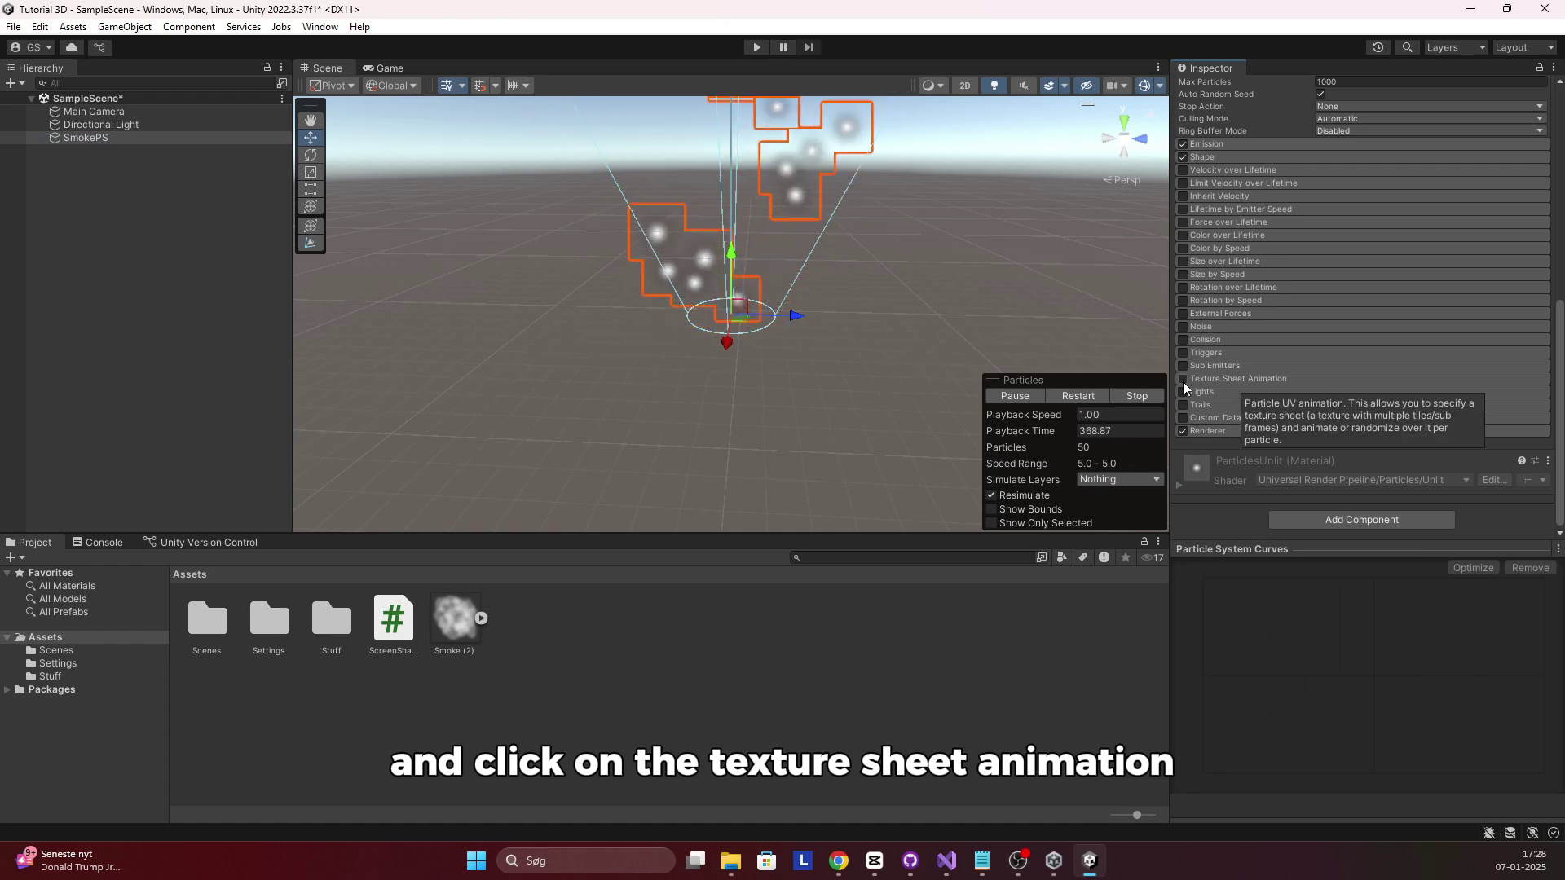
click(1207, 381)
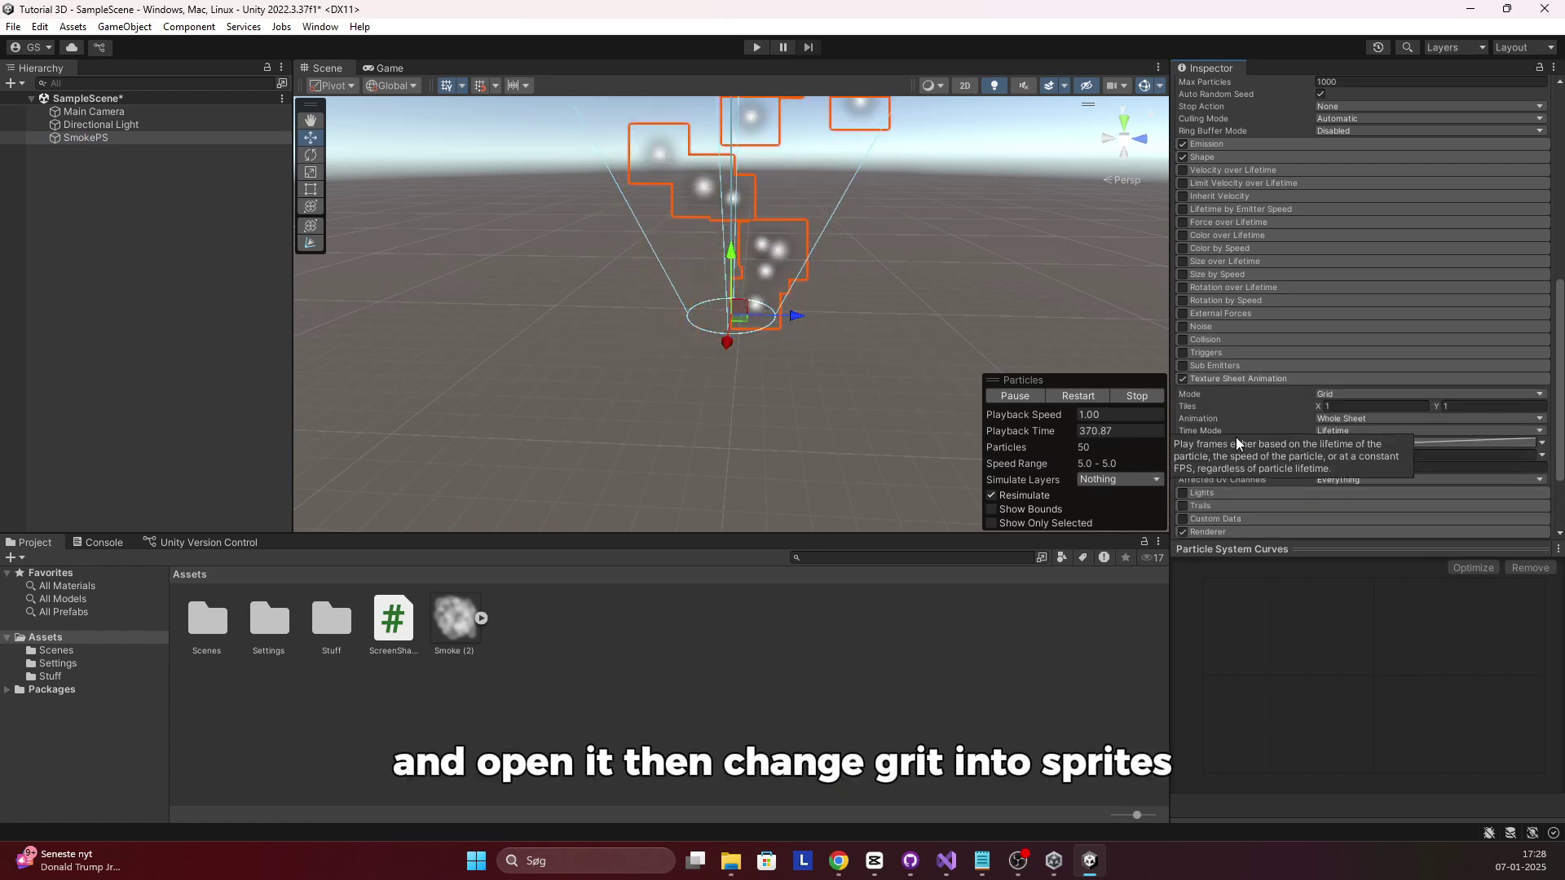
click(1329, 396)
click(1346, 428)
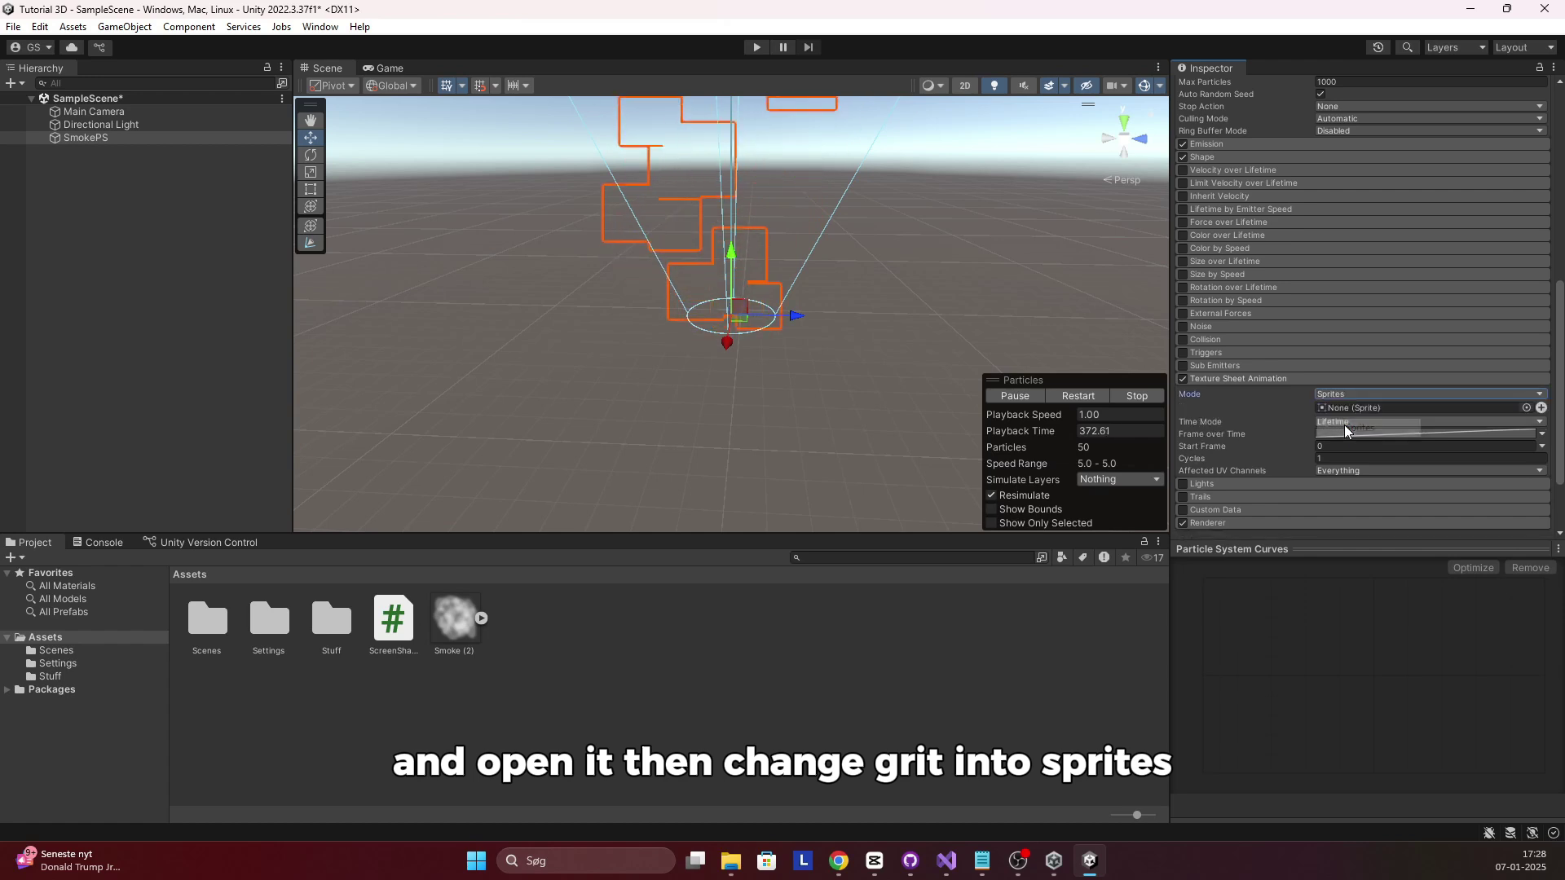
drag(437, 649, 1292, 456)
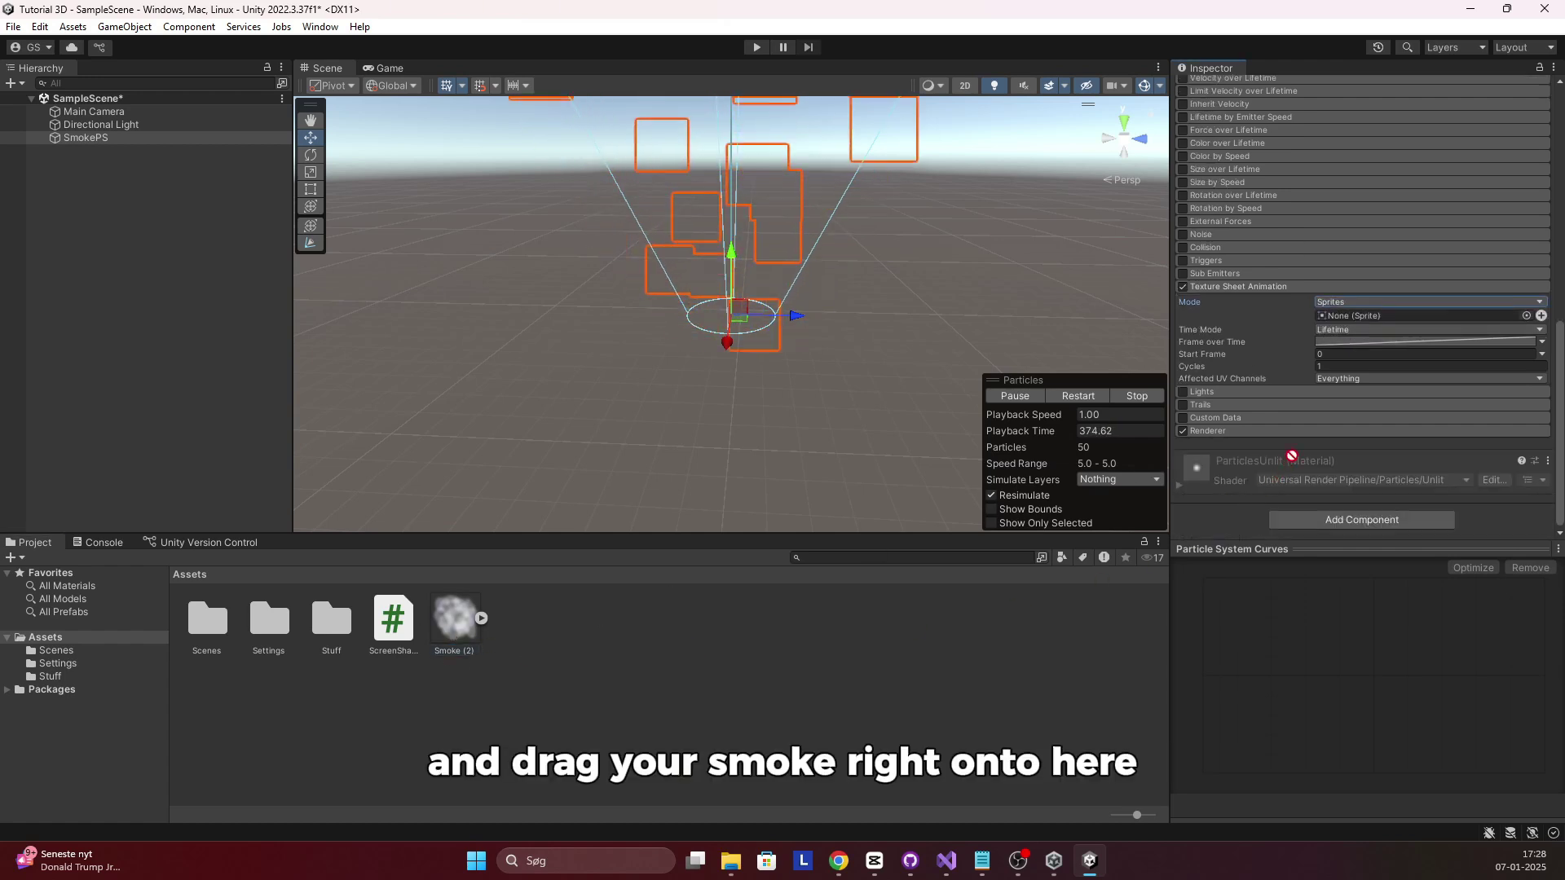
drag(1348, 319, 1347, 319)
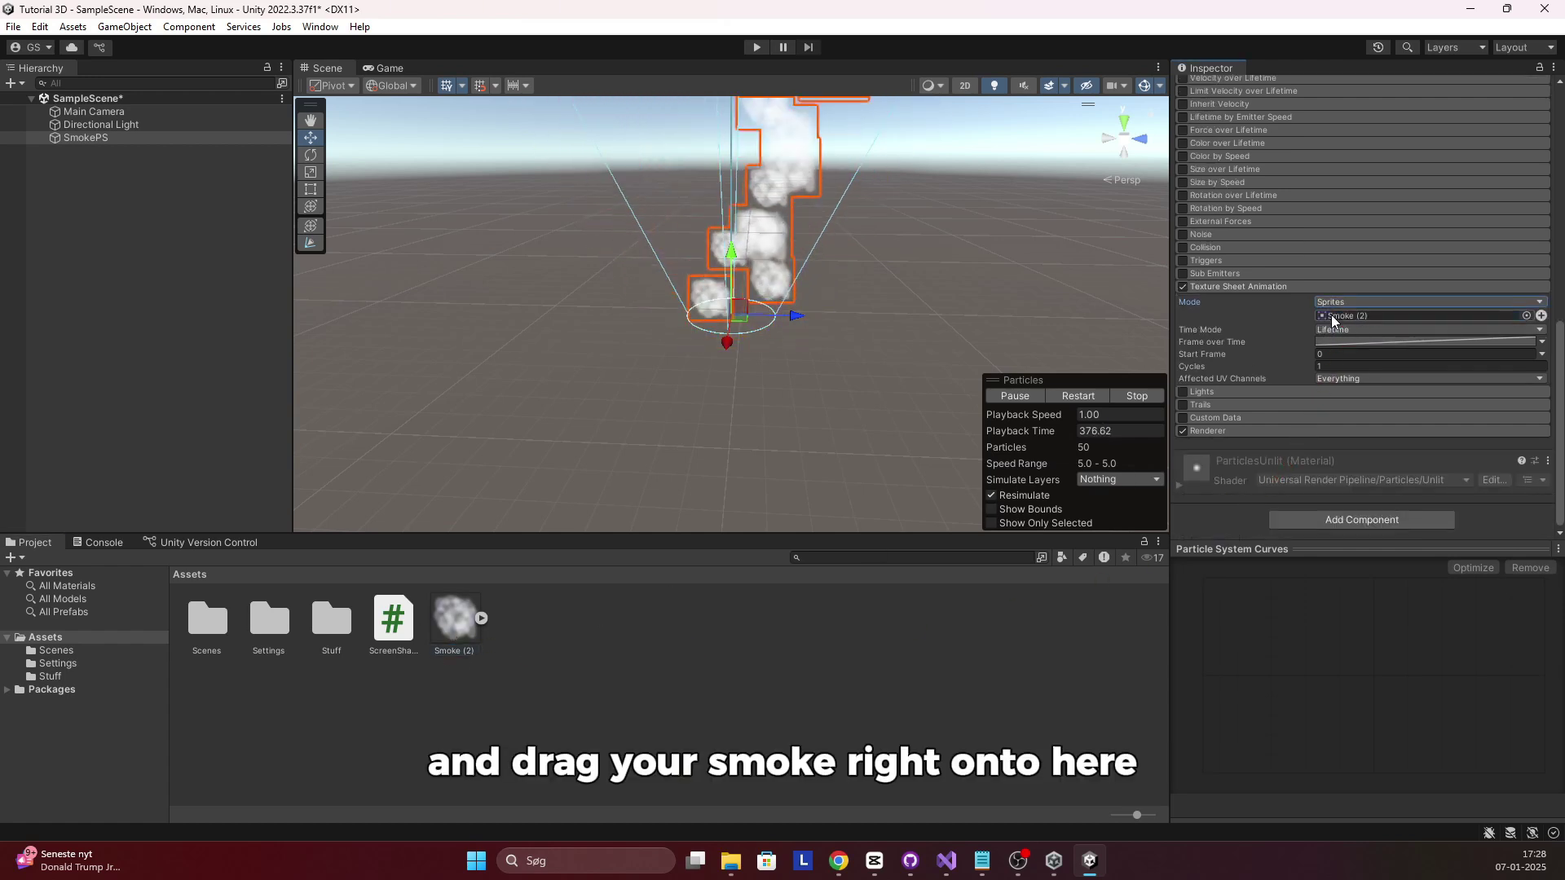
right_drag(884, 347, 907, 228)
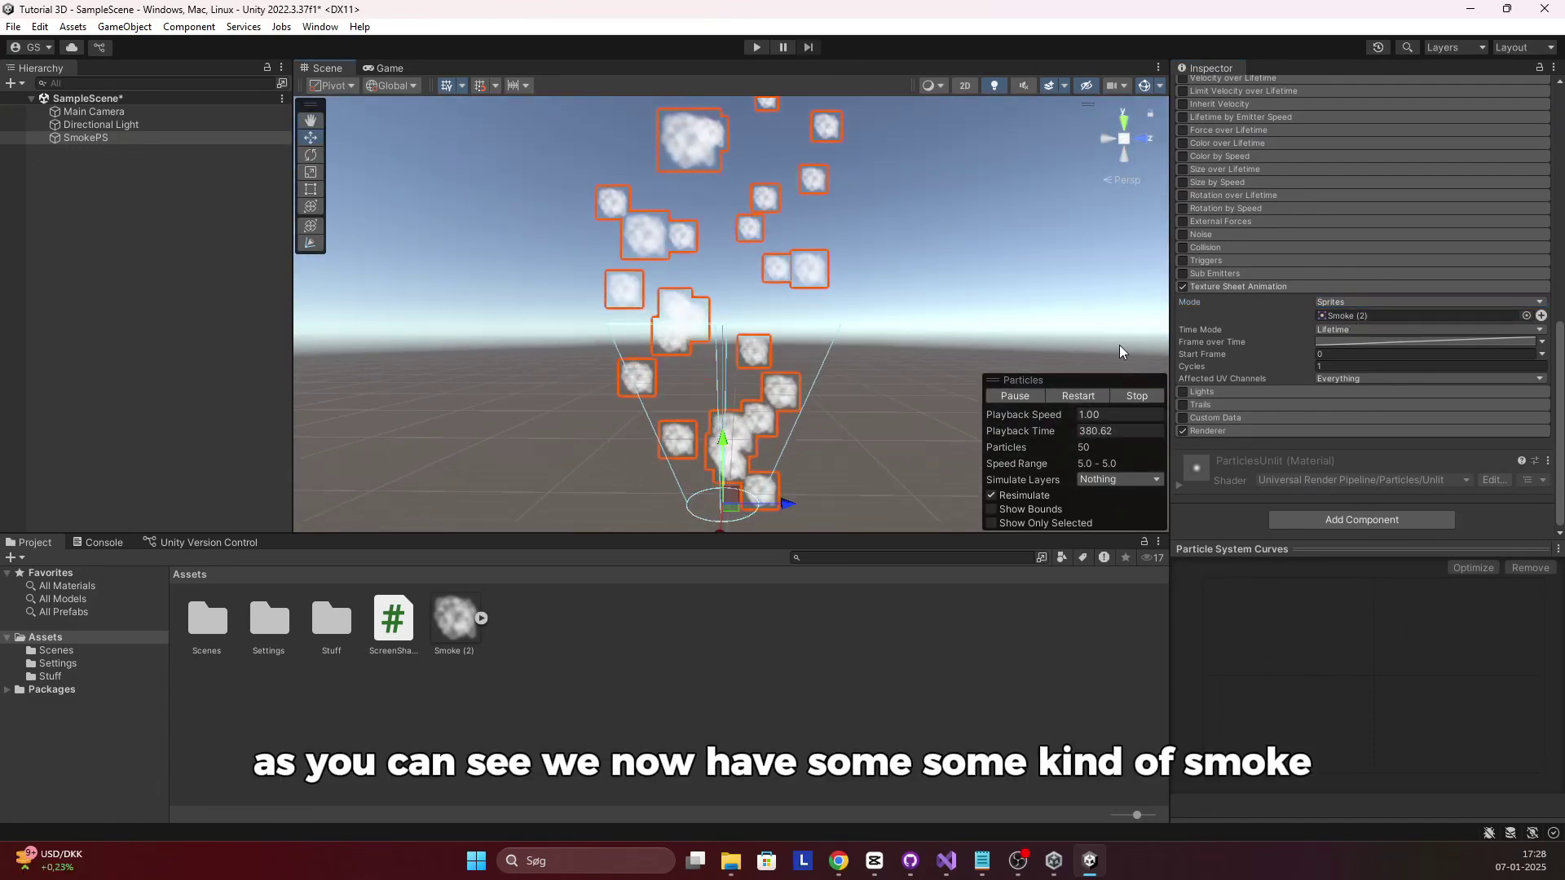
Change the particles' Start Size to Random Between Two Constants with the values 3 and 5
scroll(1348, 382, up, 10)
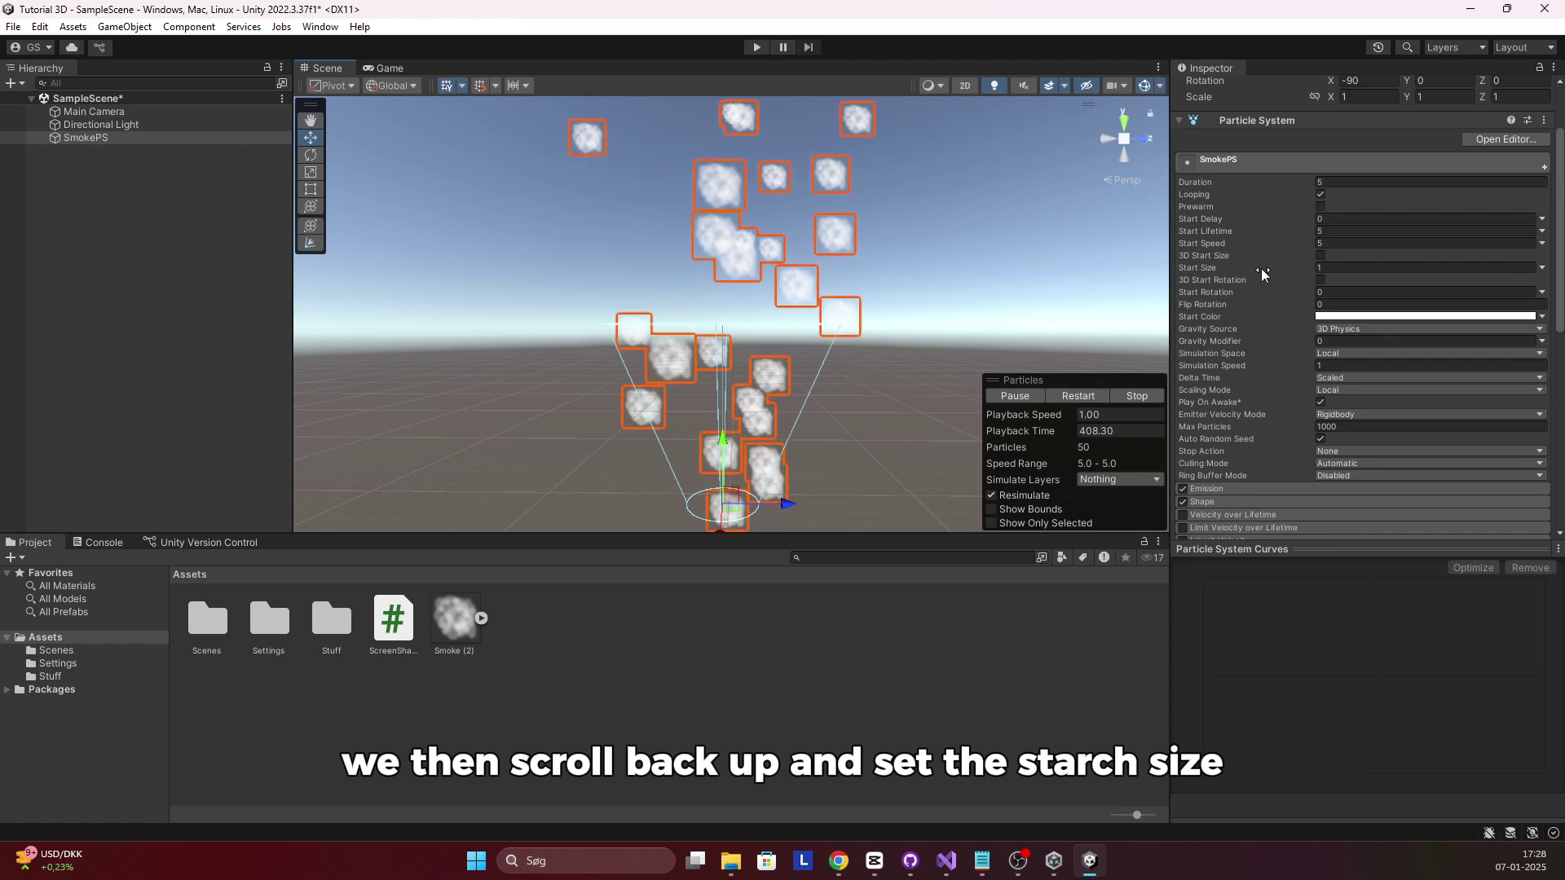
click(1541, 267)
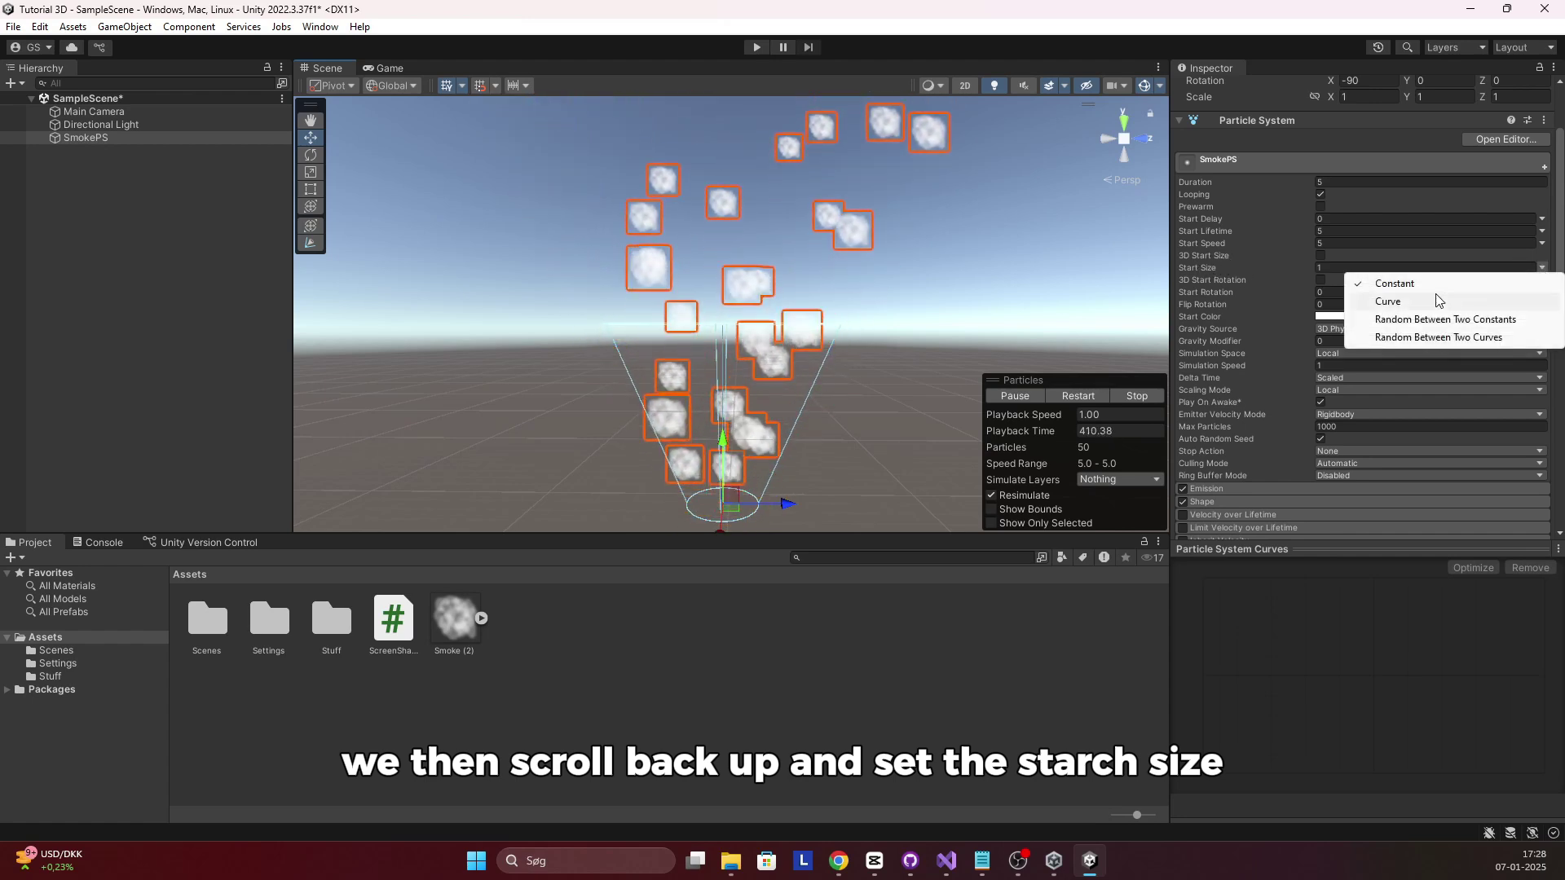
click(1492, 322)
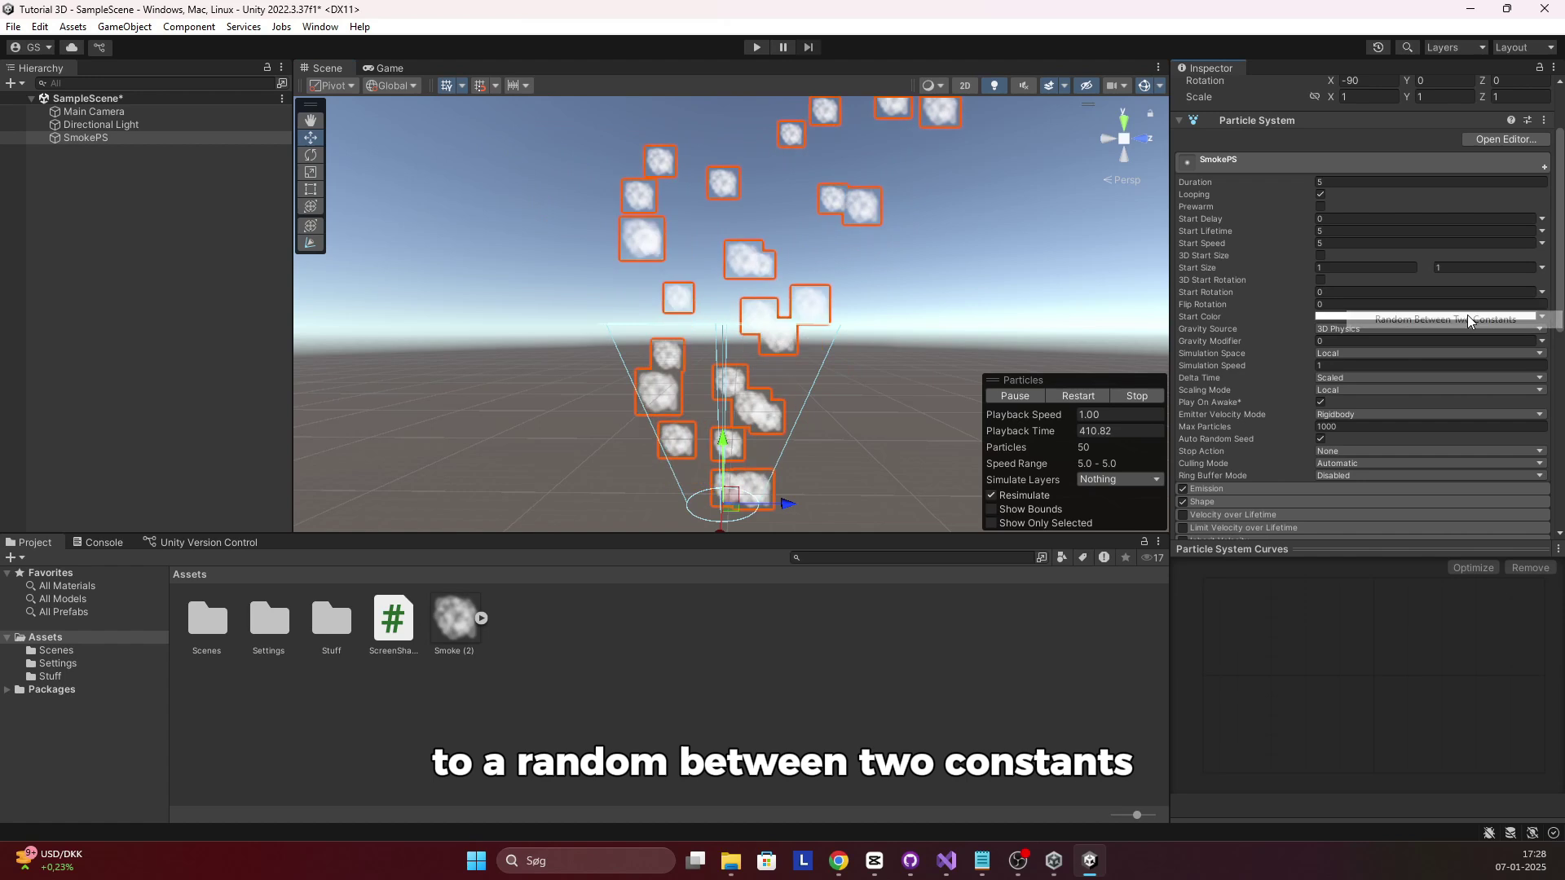
click(1378, 269)
text(3)
click(1460, 269)
text(5)
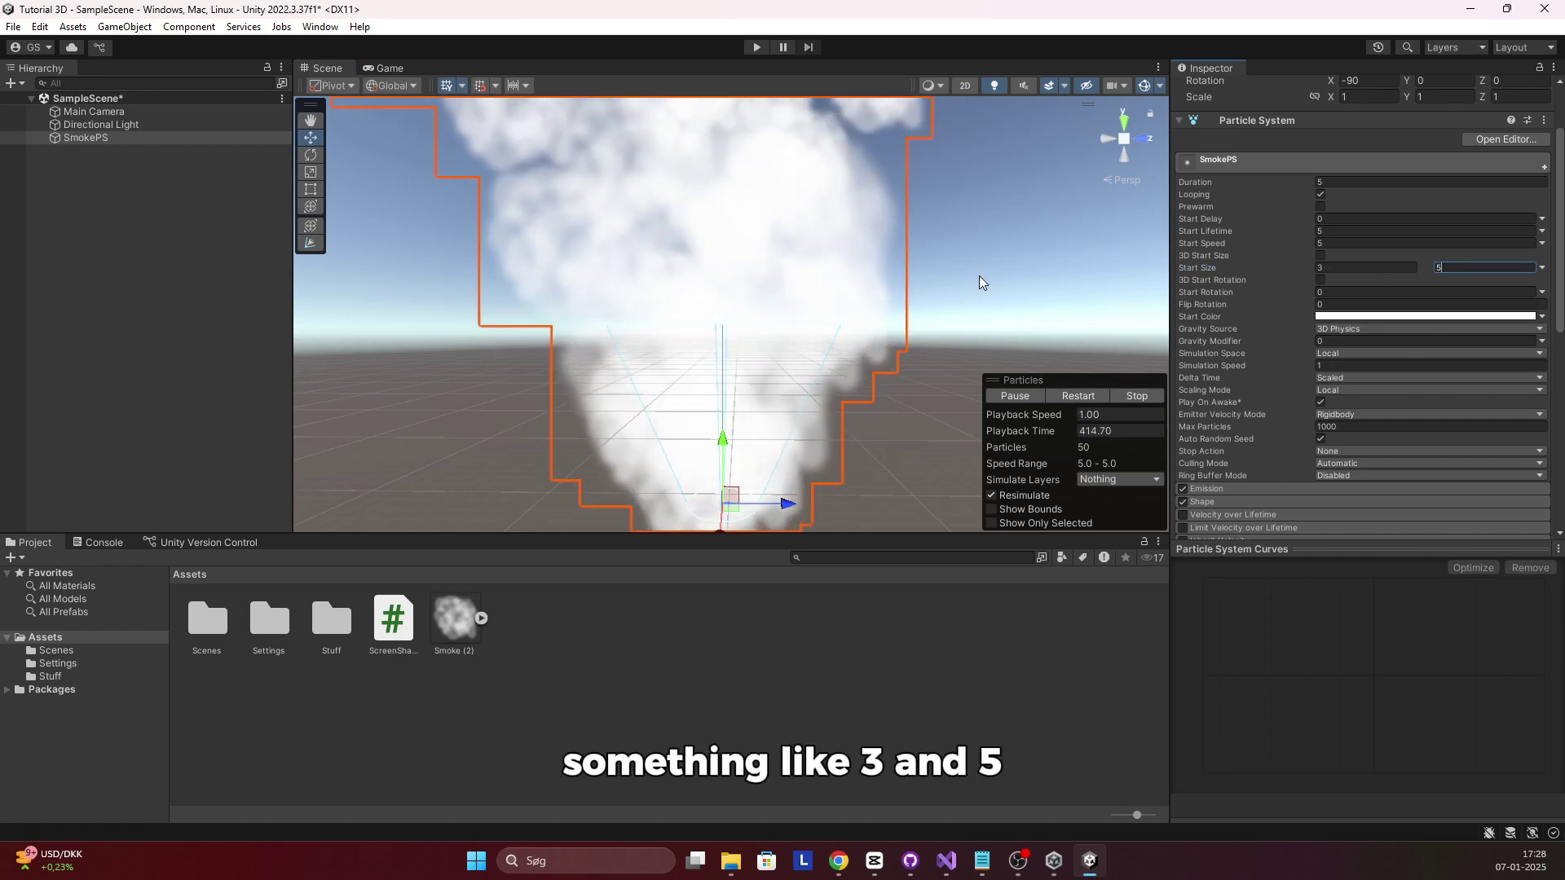
Reduce the random Start Size range of the smoke particles to 2 and 3
click(1366, 268)
text(2)
click(1459, 268)
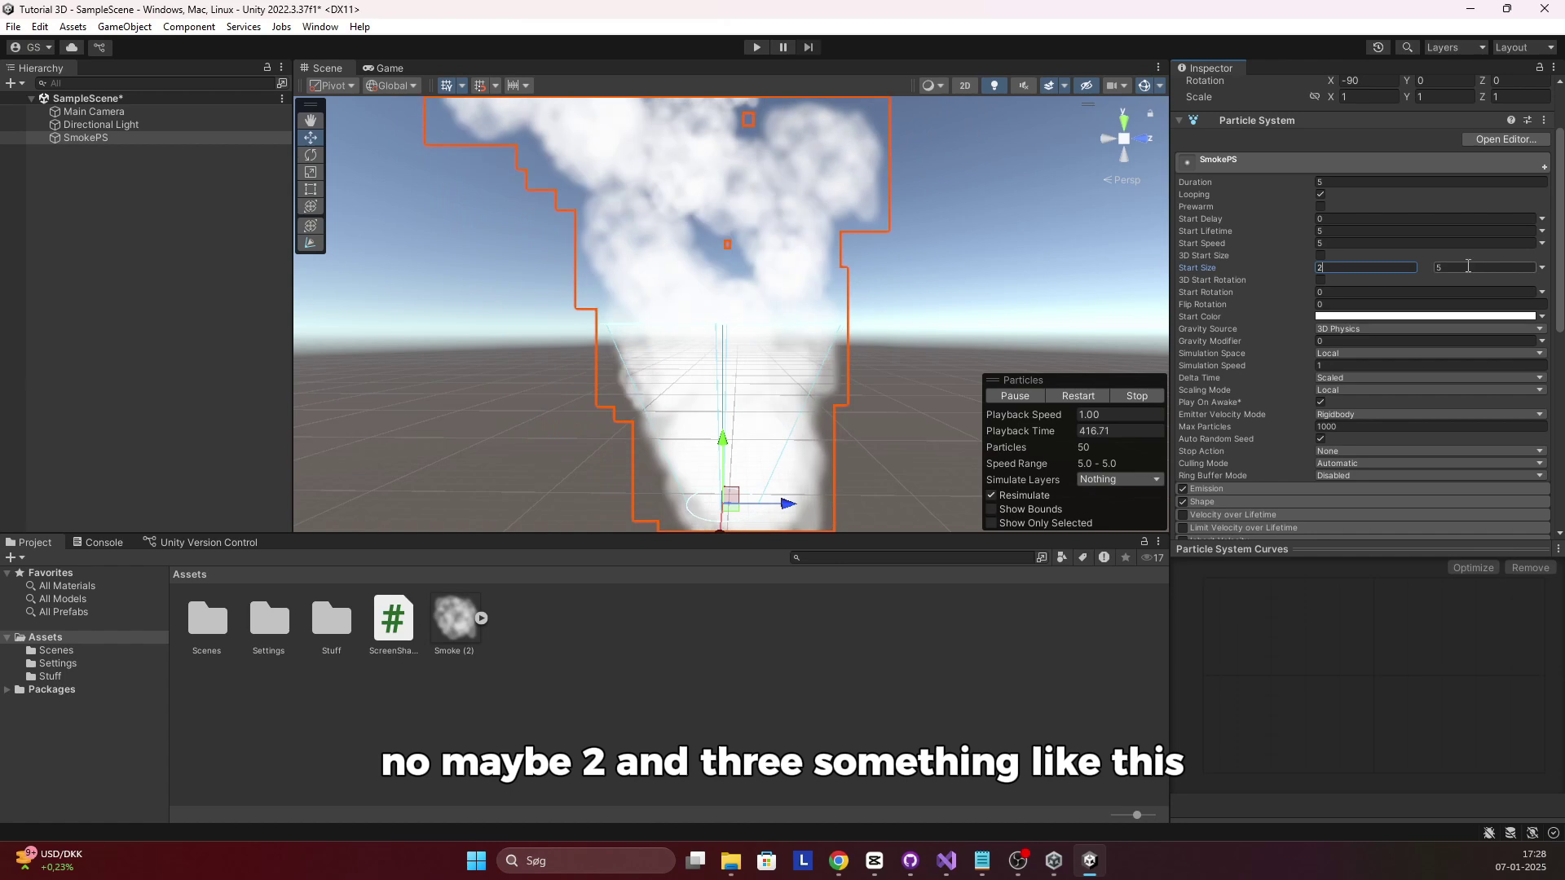
text(3)
right_drag(813, 287, 824, 349)
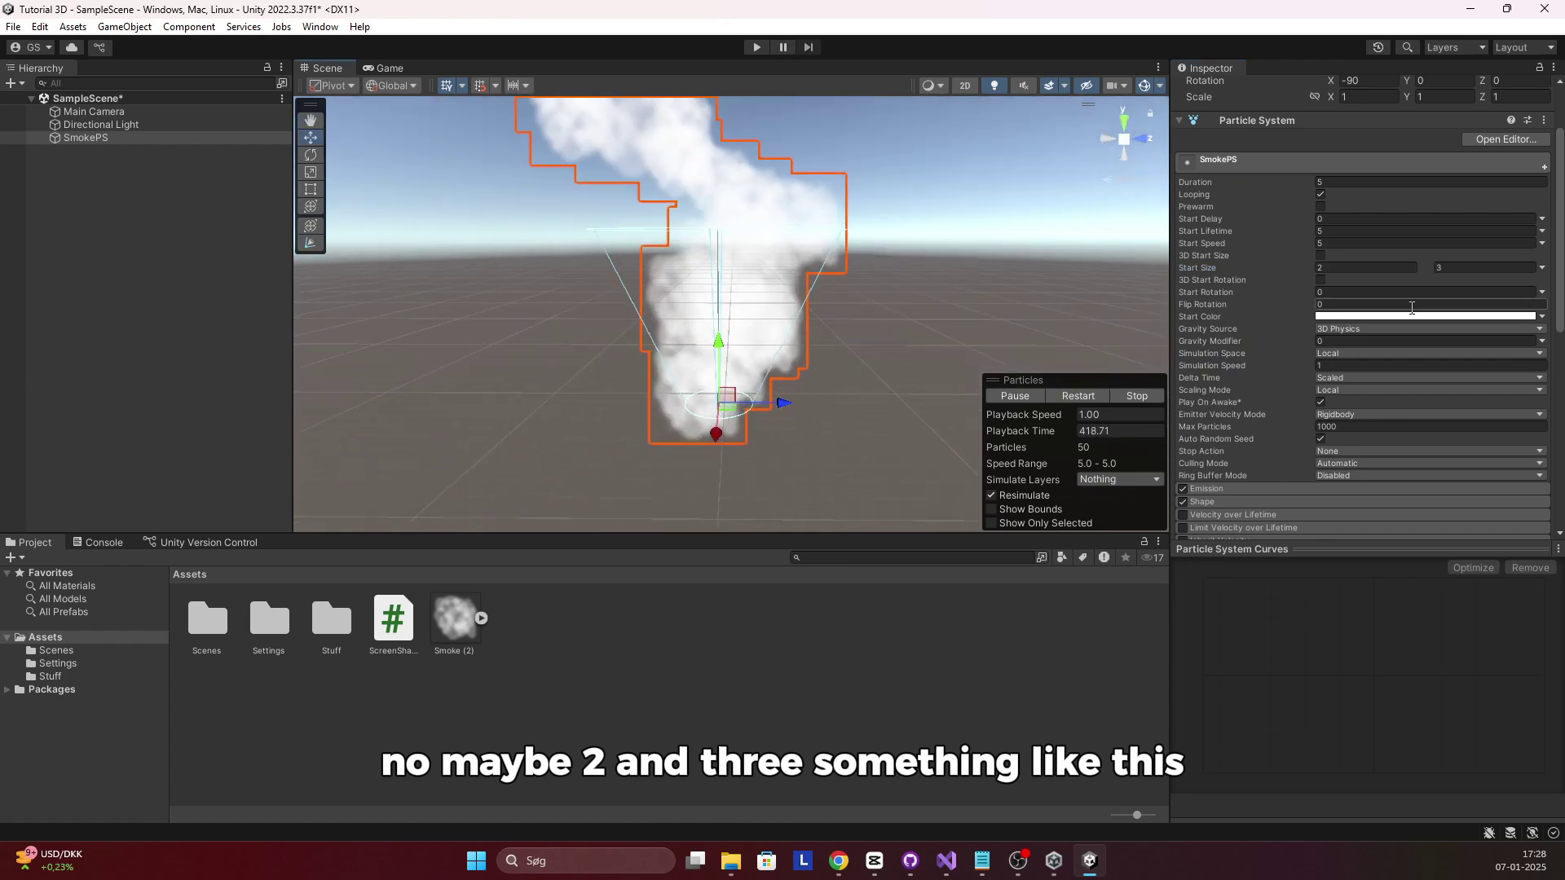
Set the Emission module's Rate over Time to 100
scroll(1288, 342, down, 3)
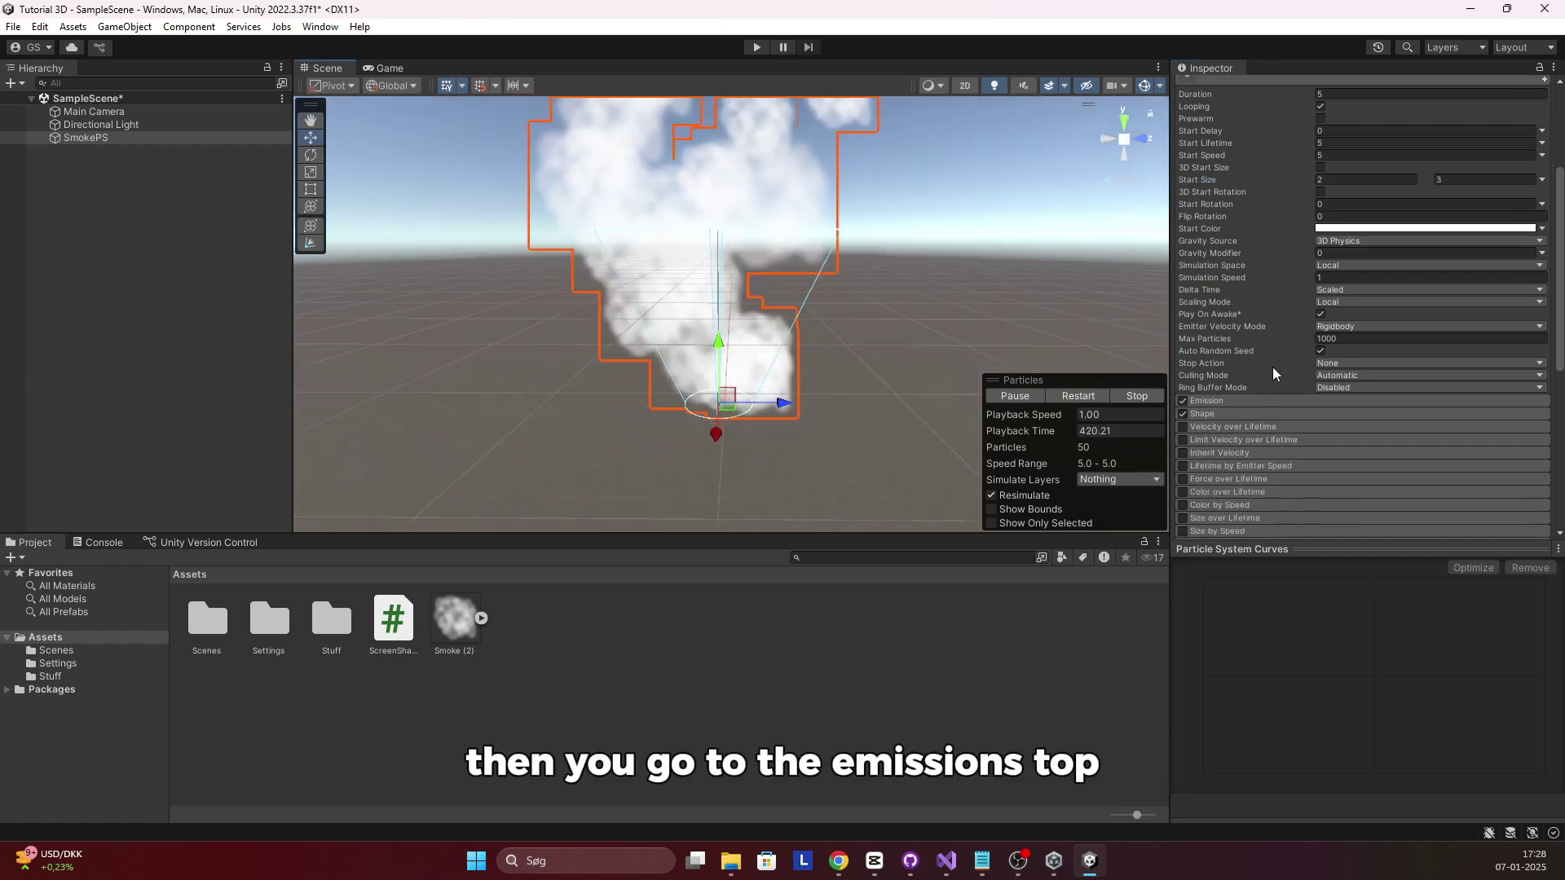
click(1230, 403)
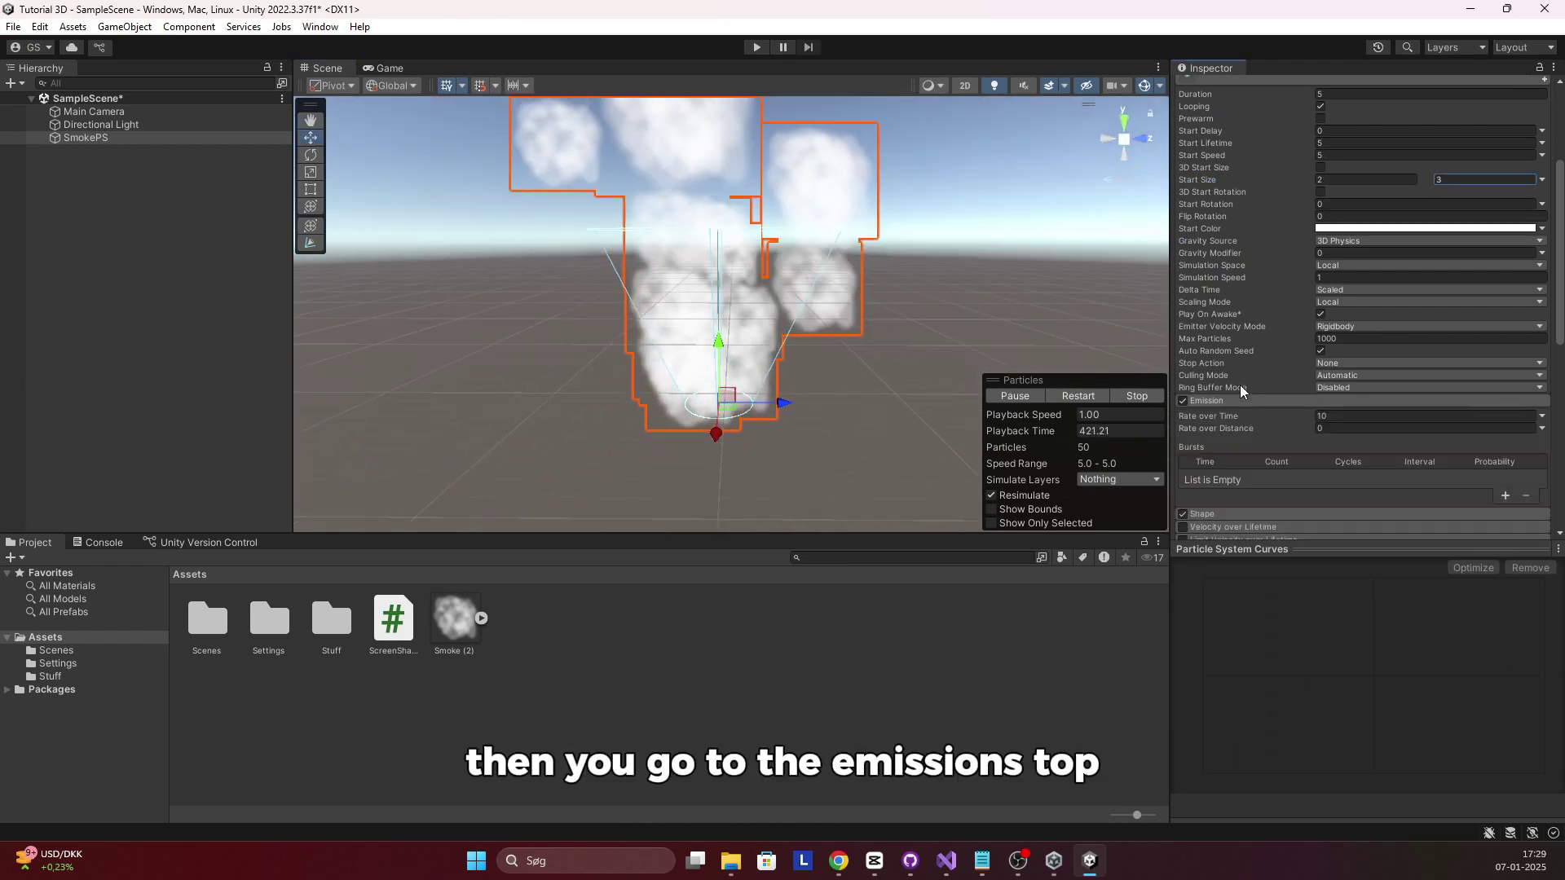
click(1351, 416)
text(100)
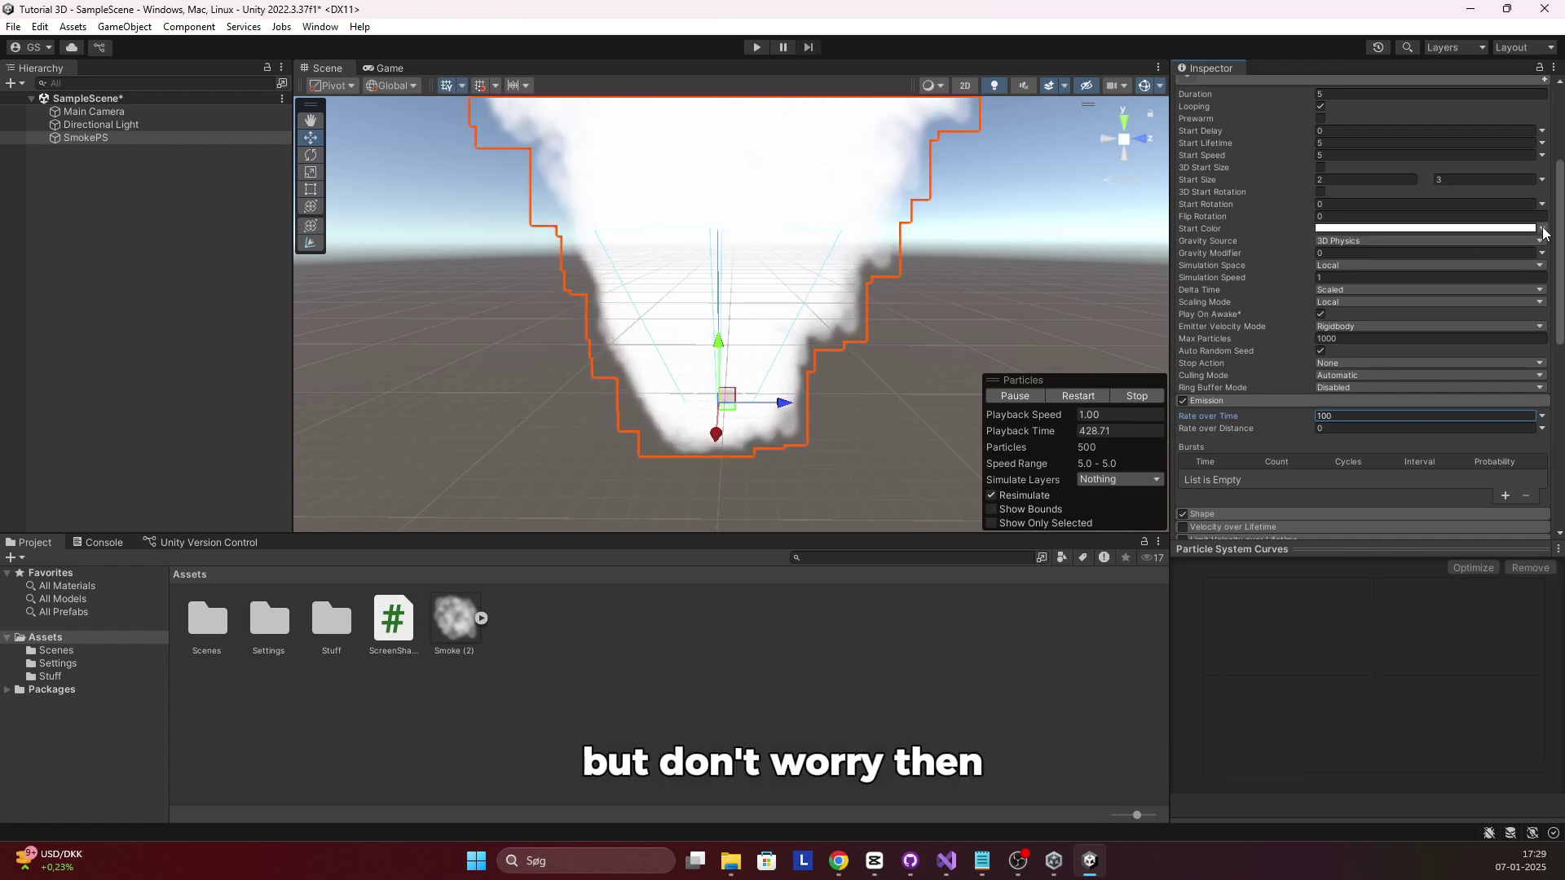
Set the Start Color to Random Between Two Colors, using the greys 939393 and 5A5A5A
click(1504, 229)
click(1543, 229)
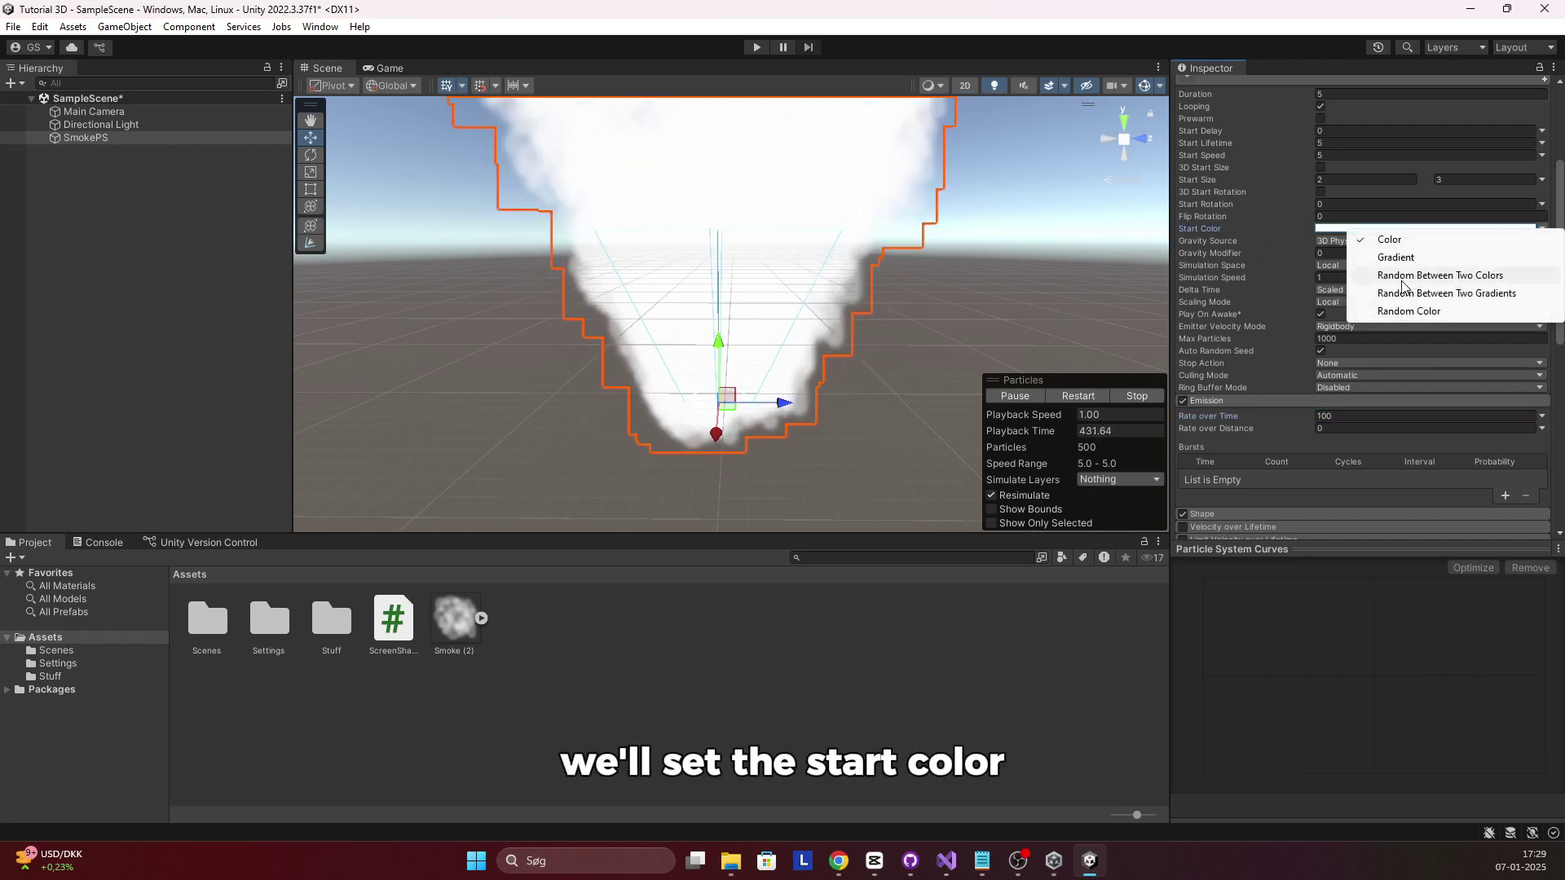
click(1440, 275)
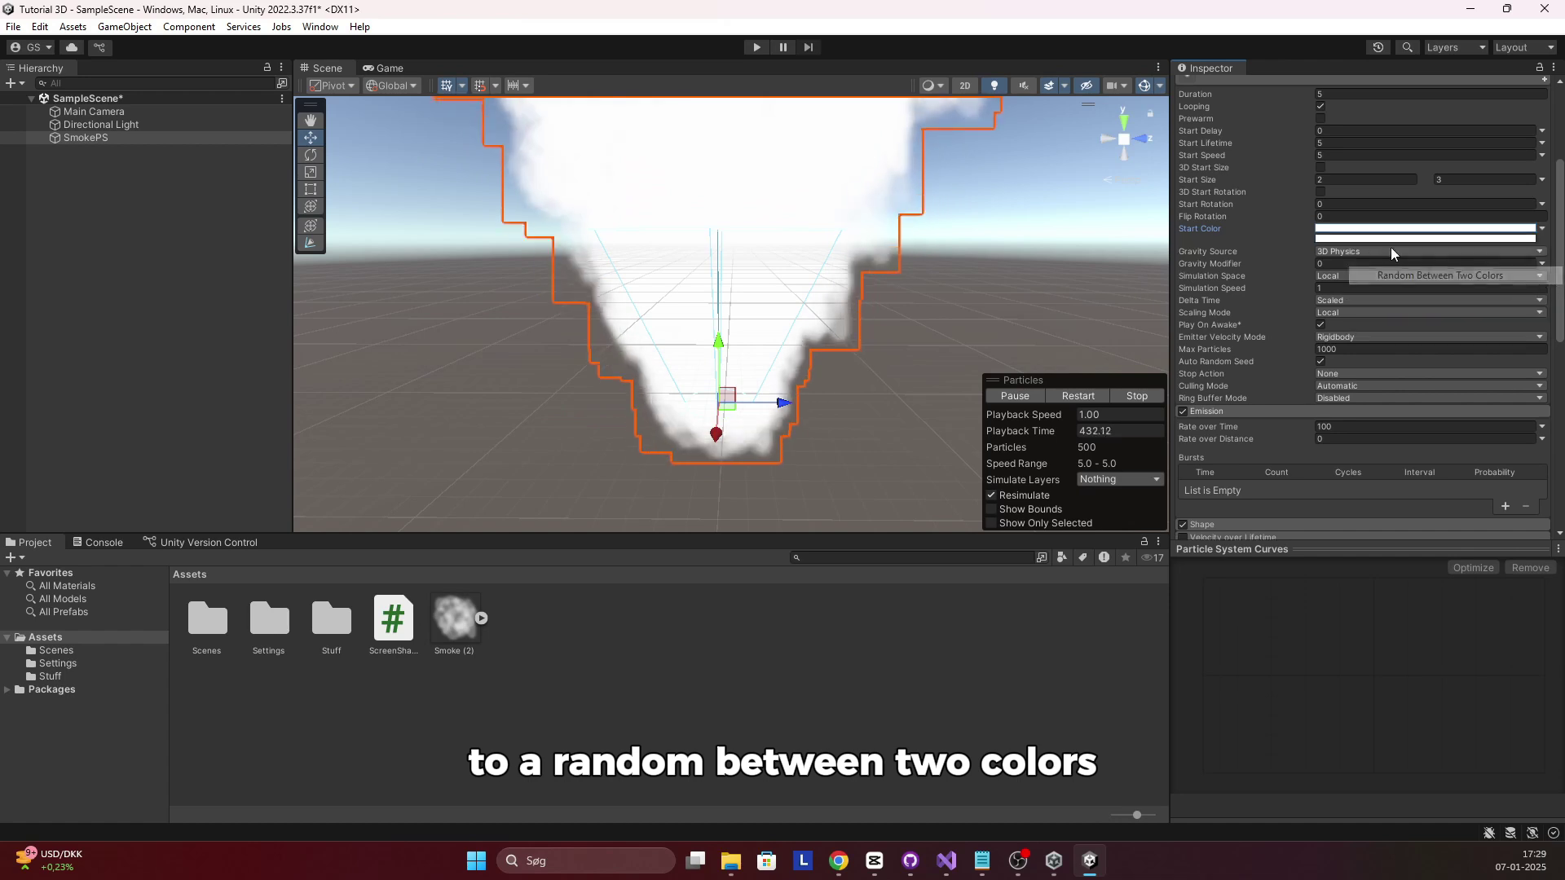
click(1348, 235)
drag(1401, 326, 1390, 351)
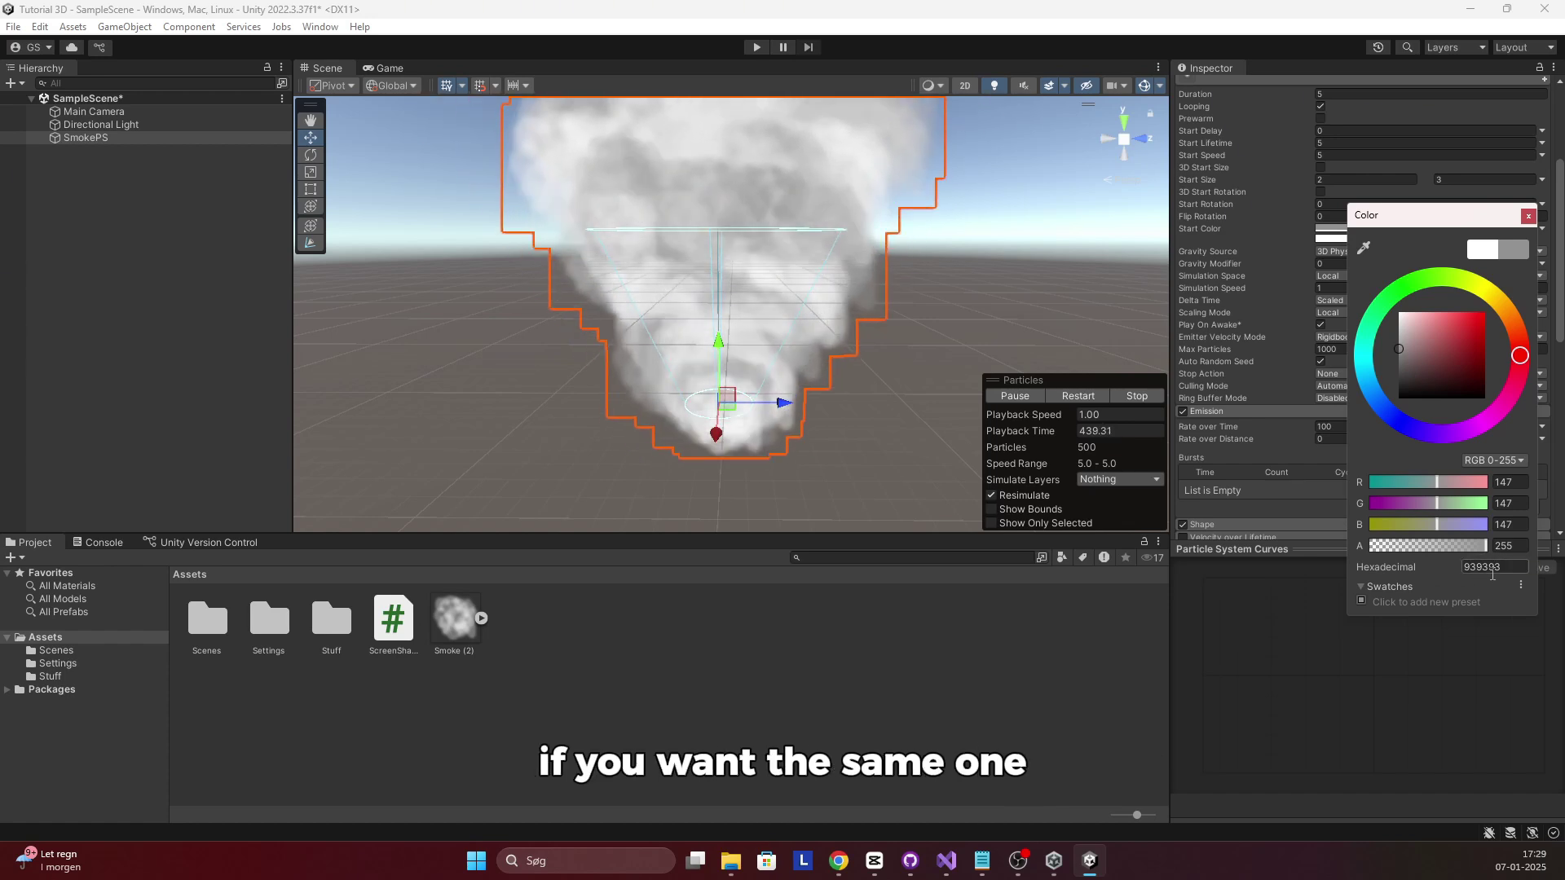
click(1331, 238)
drag(1402, 335, 1391, 380)
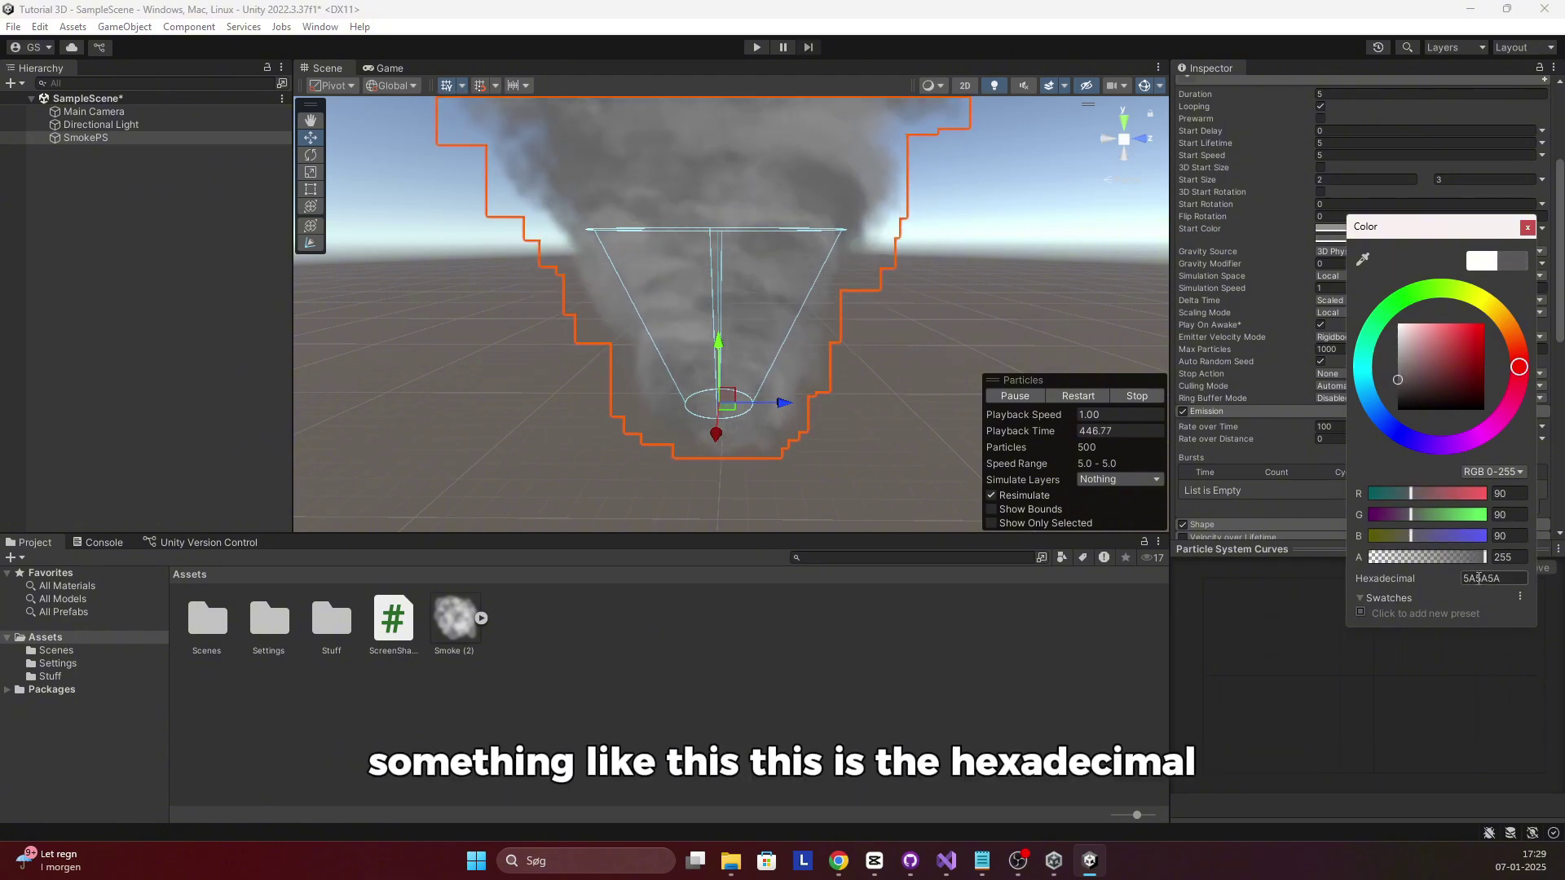
Enable the Color over Lifetime module of SmokePS and expand its settings
mouse_move(823, 372)
right_down()
mouse_move(828, 196)
mouse_move(821, 390)
right_up()
key(s)
key(w)
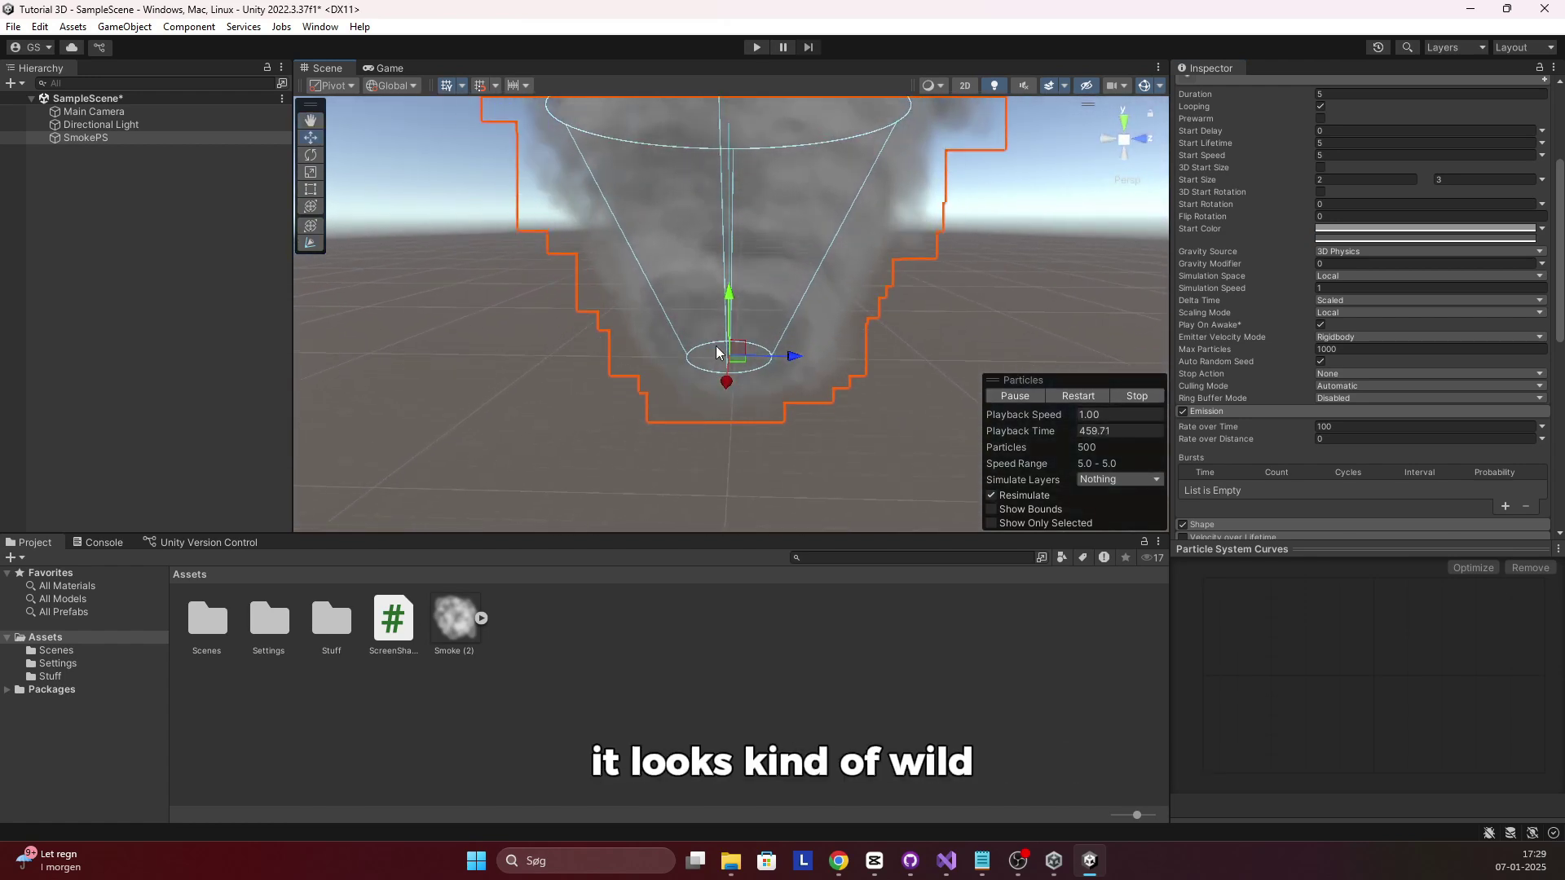
scroll(1342, 364, down, 5)
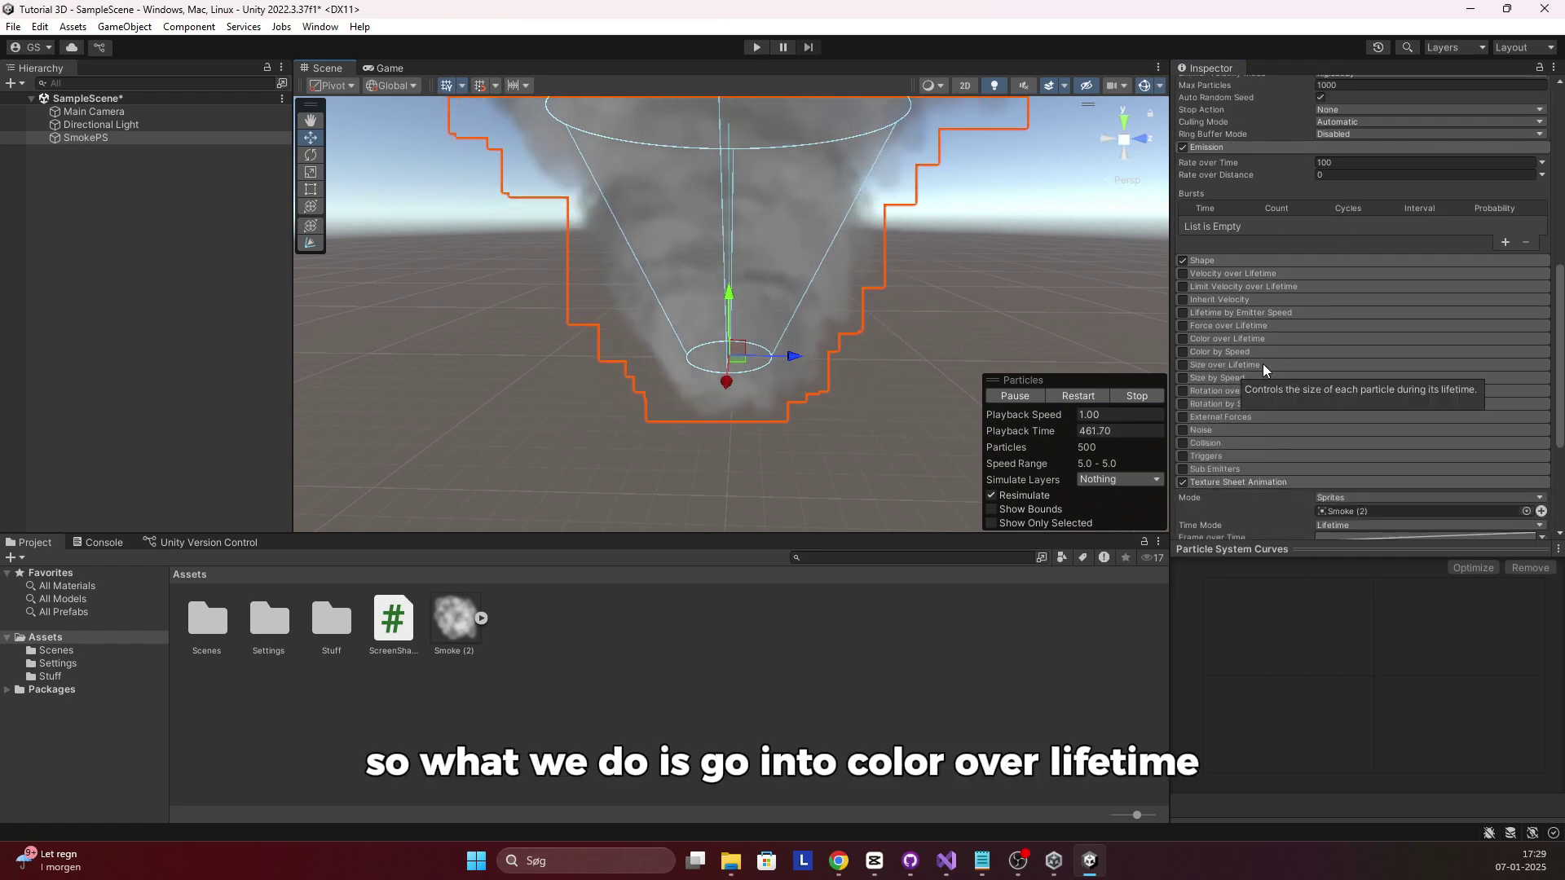
click(1181, 341)
click(1219, 341)
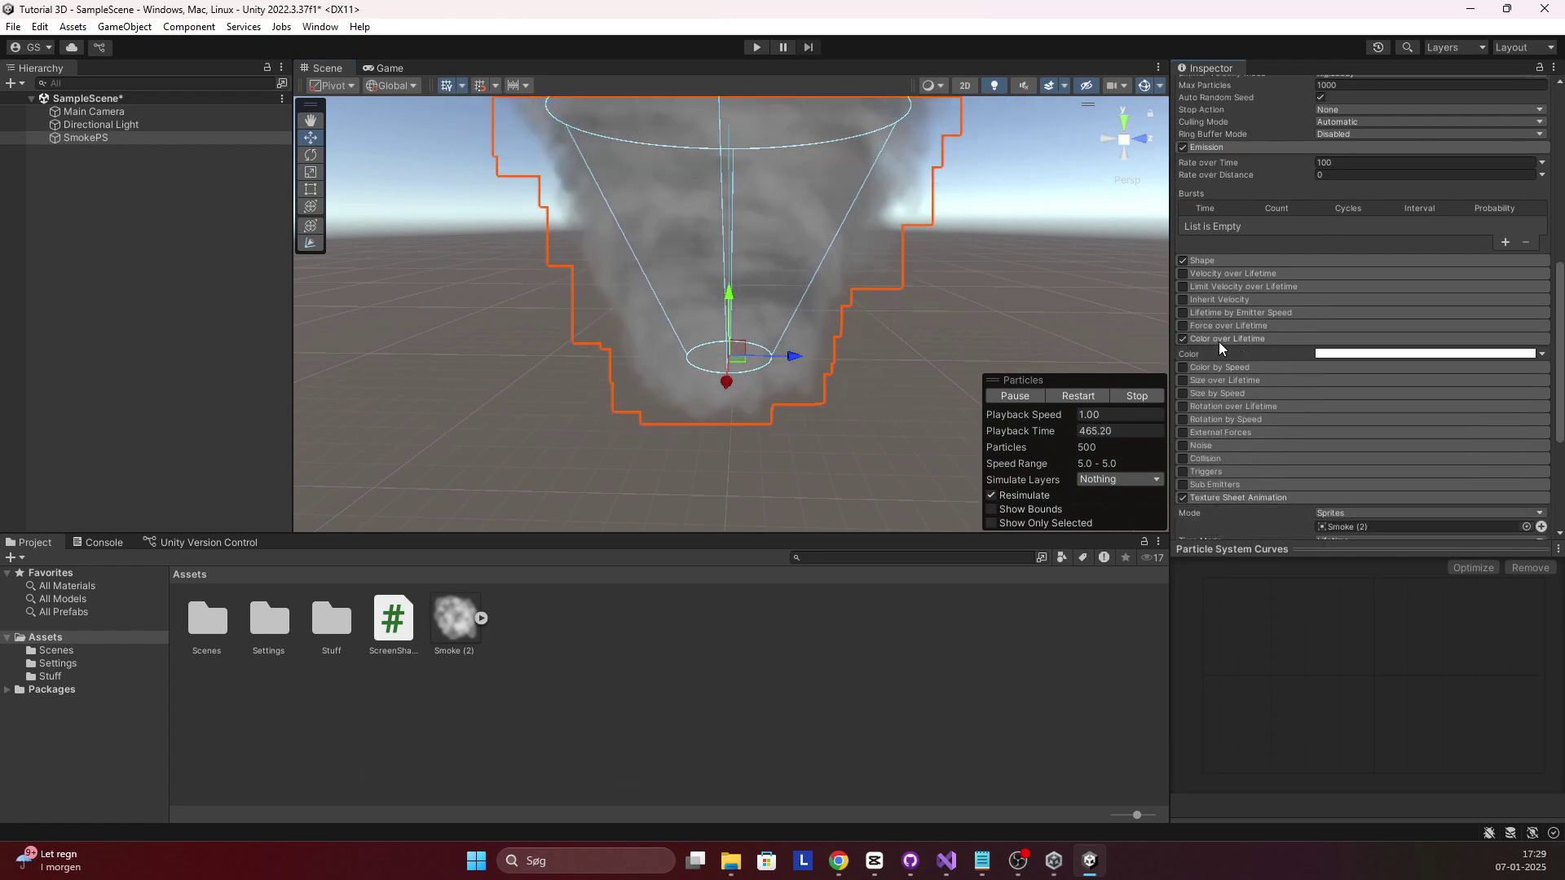
In the Color over Lifetime gradient, set the starting alpha to 0 and add an alpha key of 255 at 10.3%
click(1330, 354)
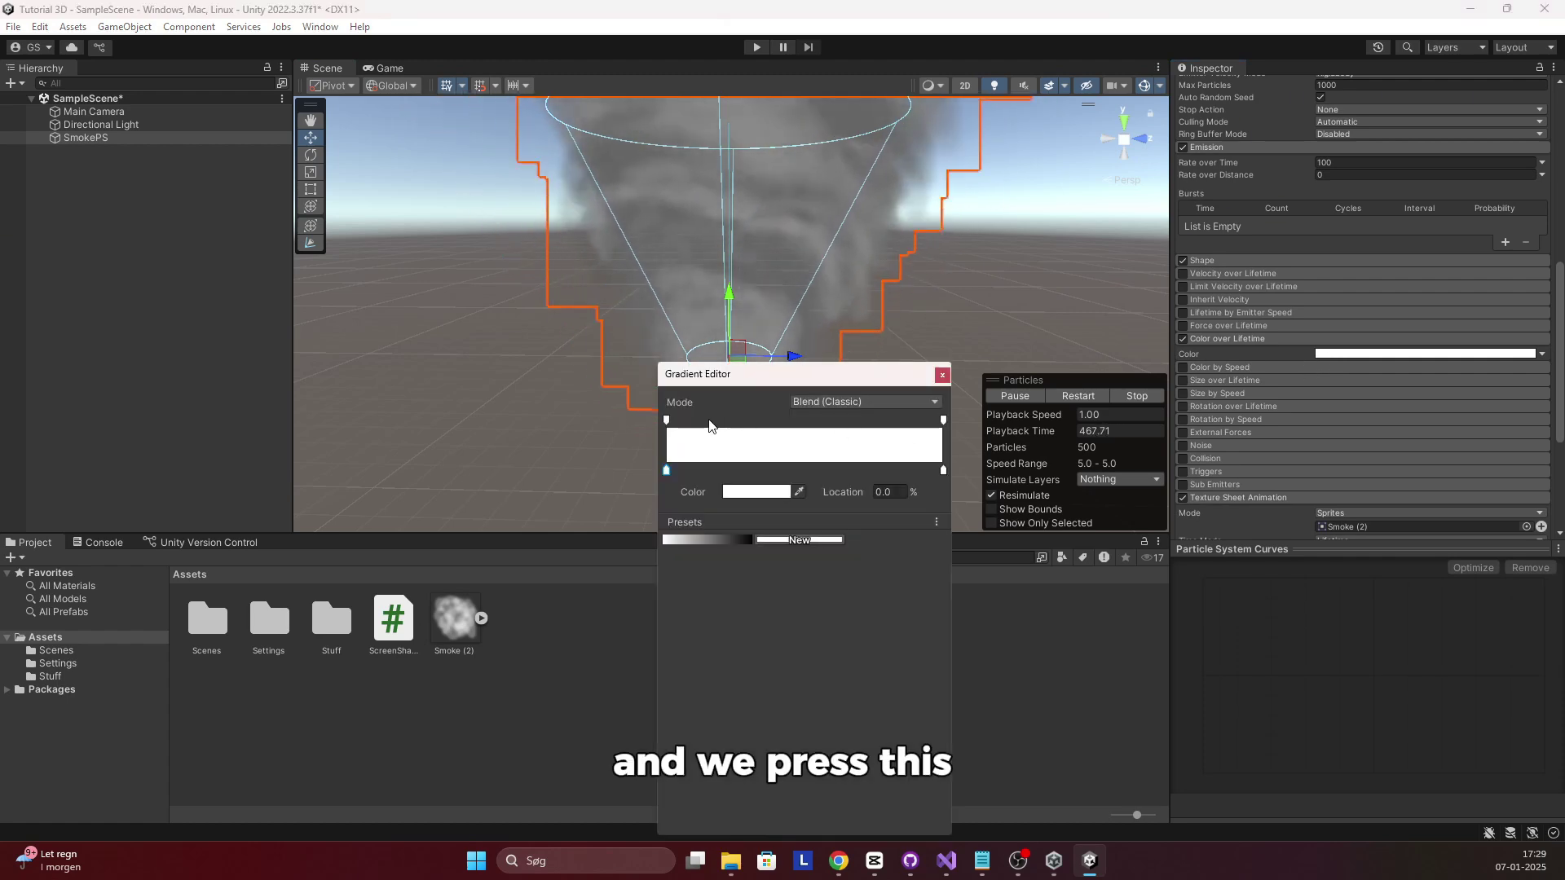
click(666, 420)
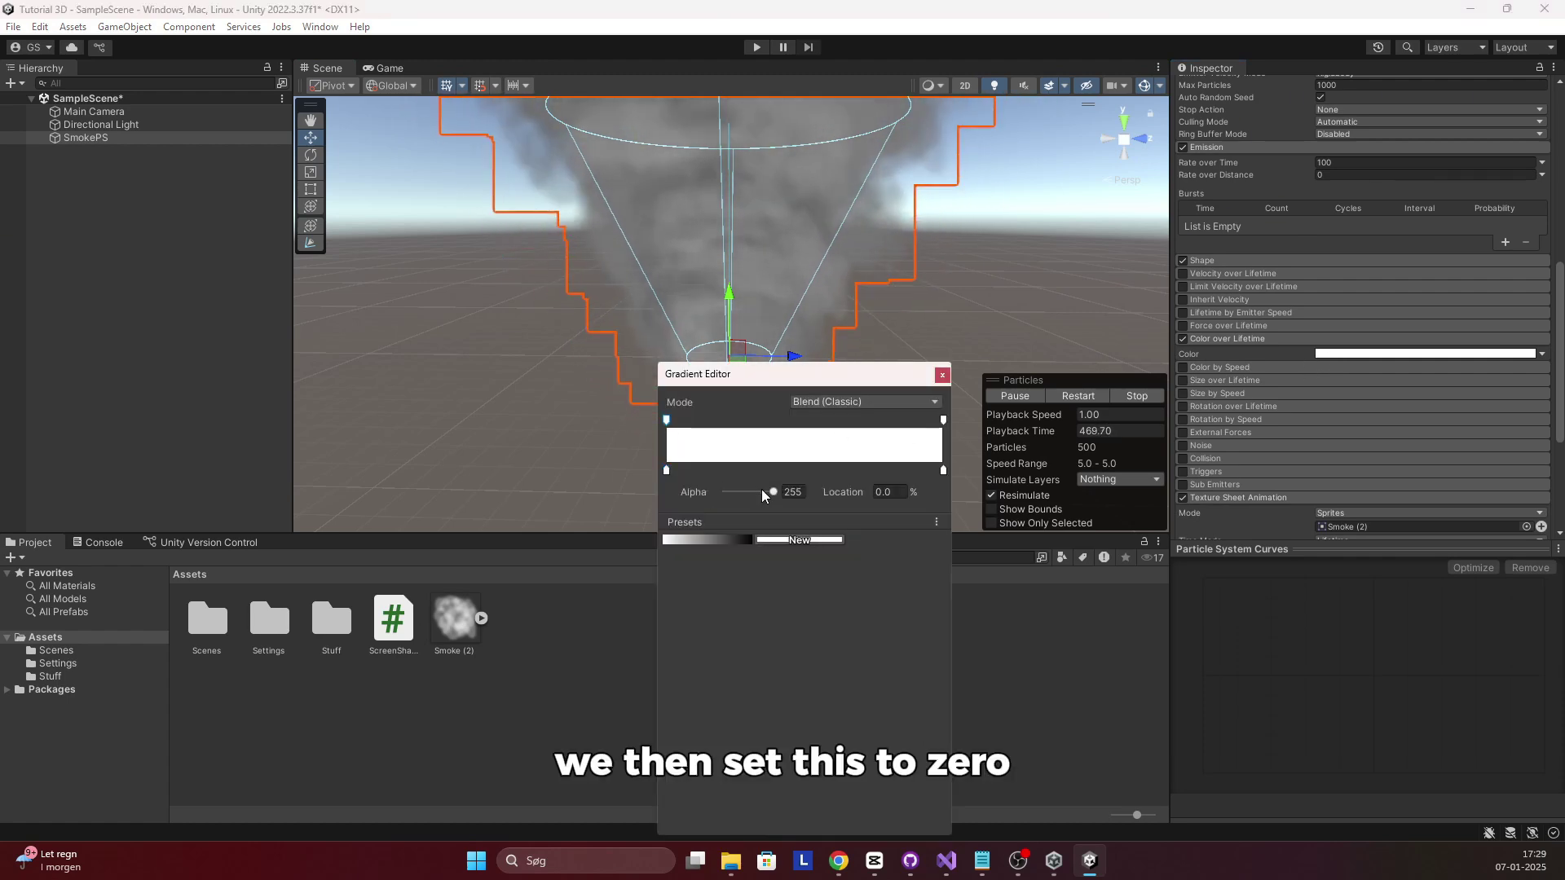
drag(762, 489, 714, 492)
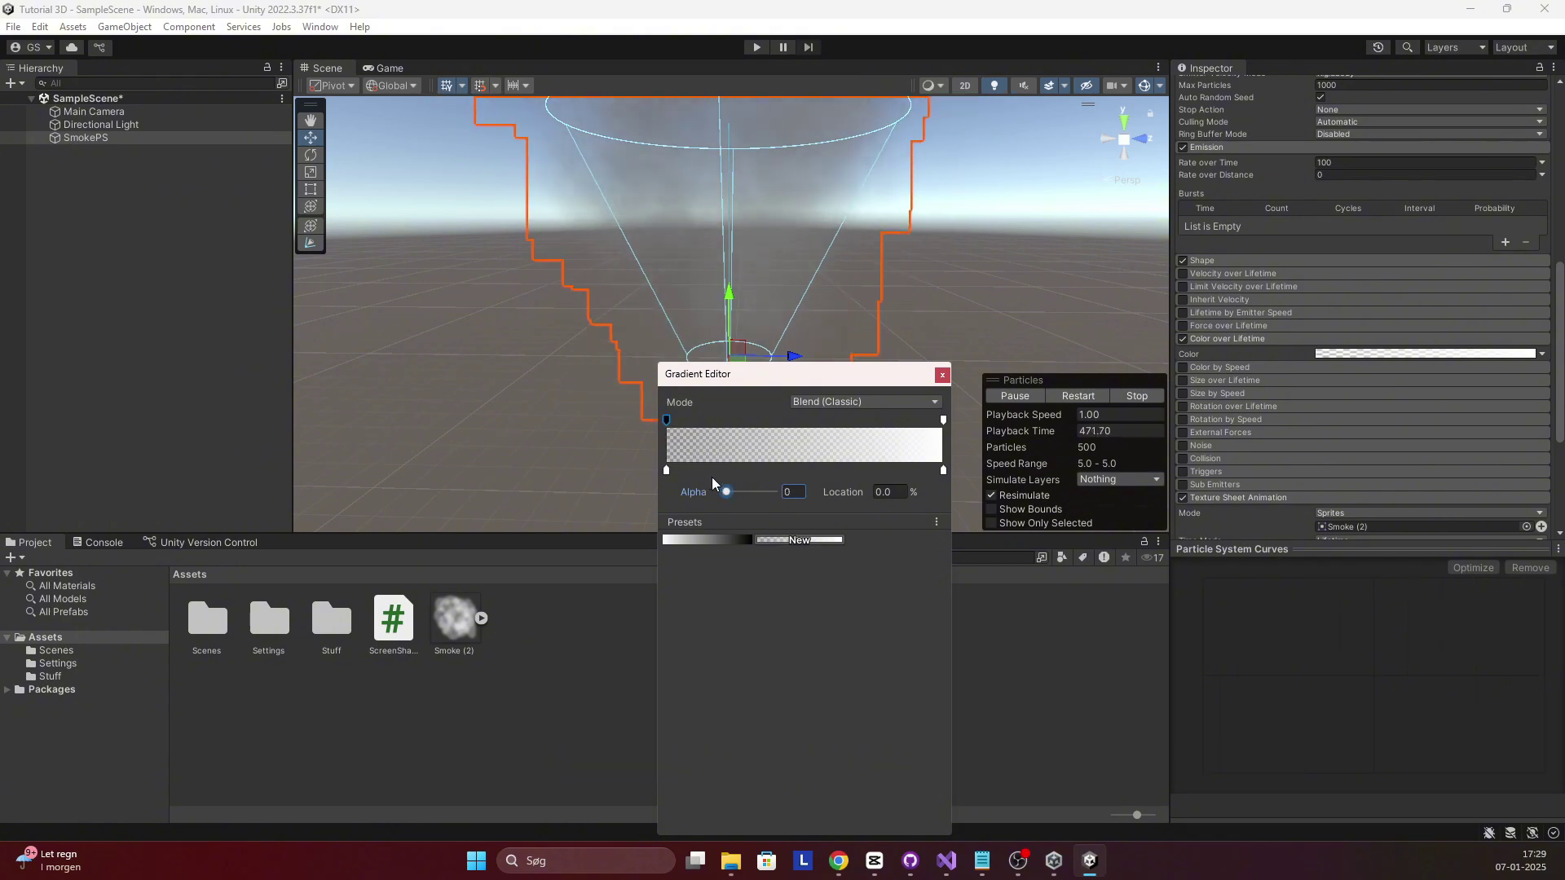
click(694, 420)
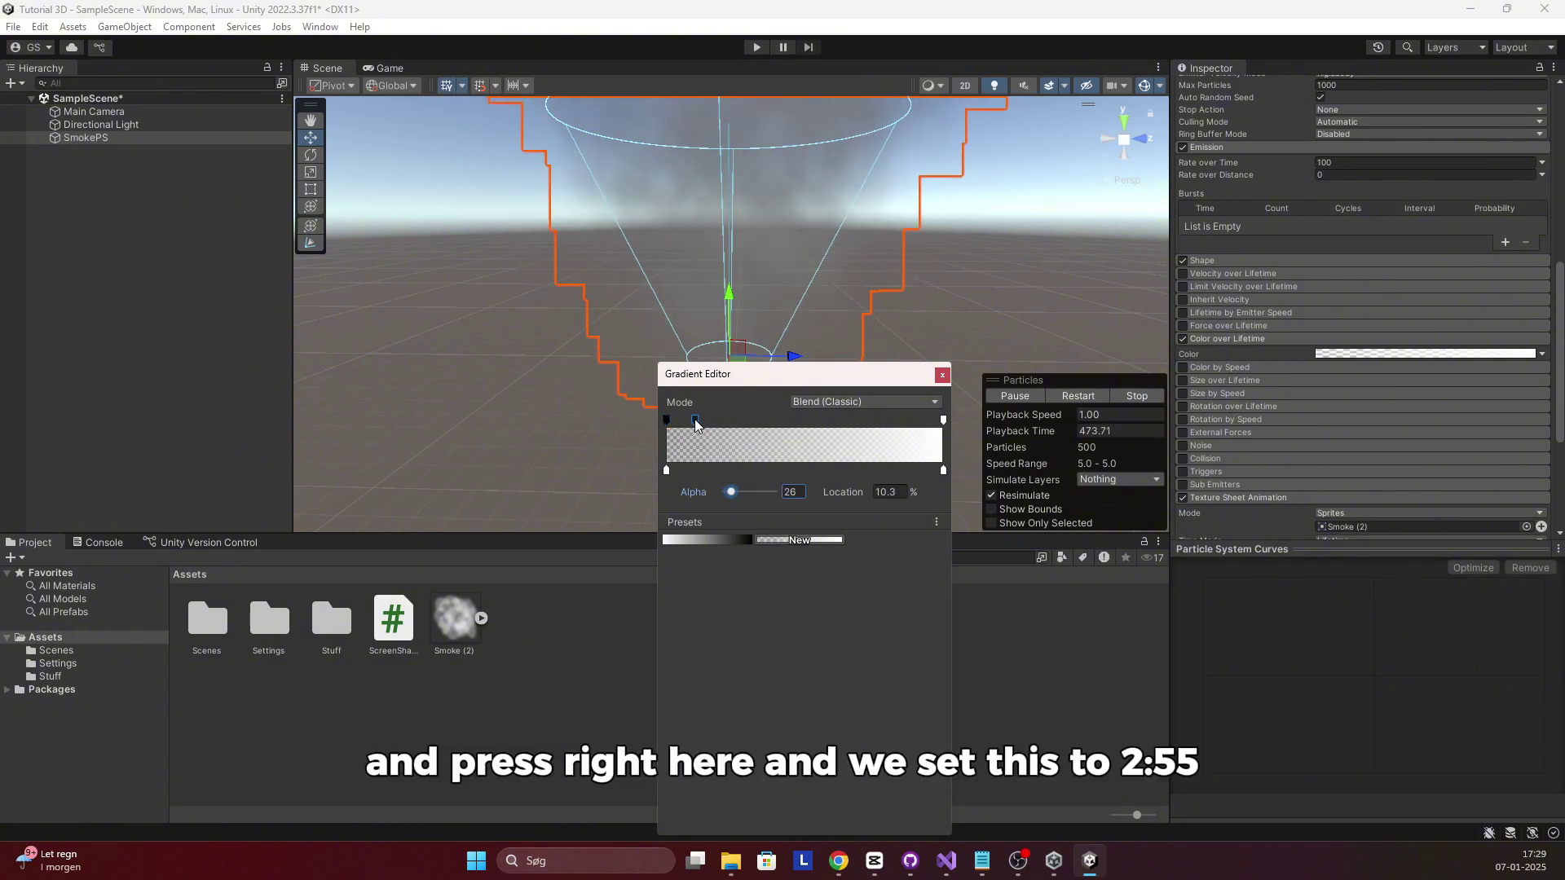
drag(738, 492, 810, 491)
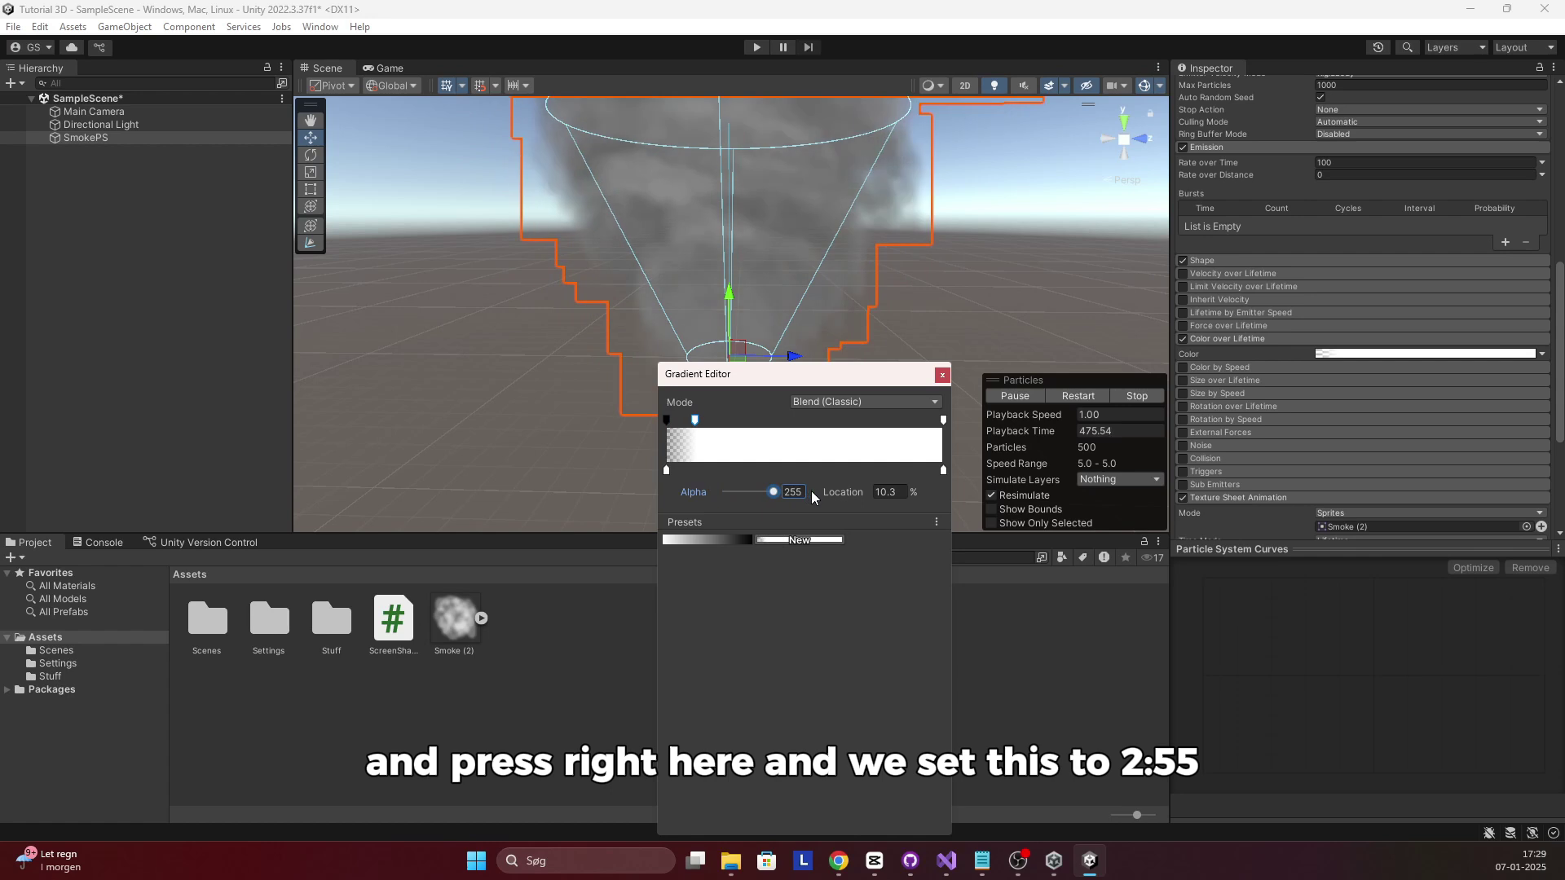
click(942, 375)
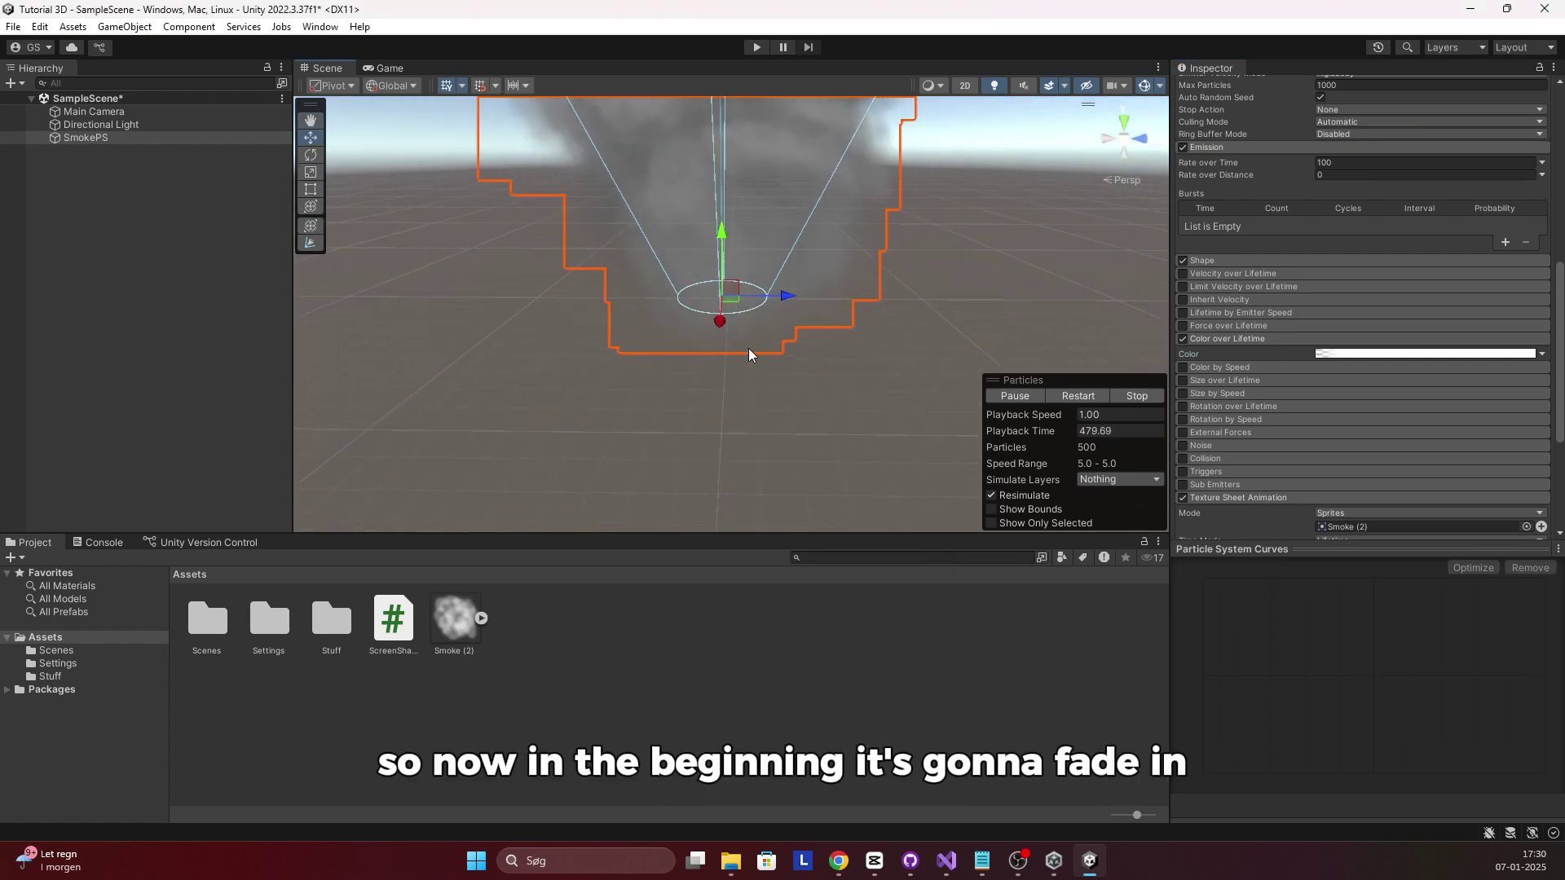
right_drag(740, 343, 808, 83)
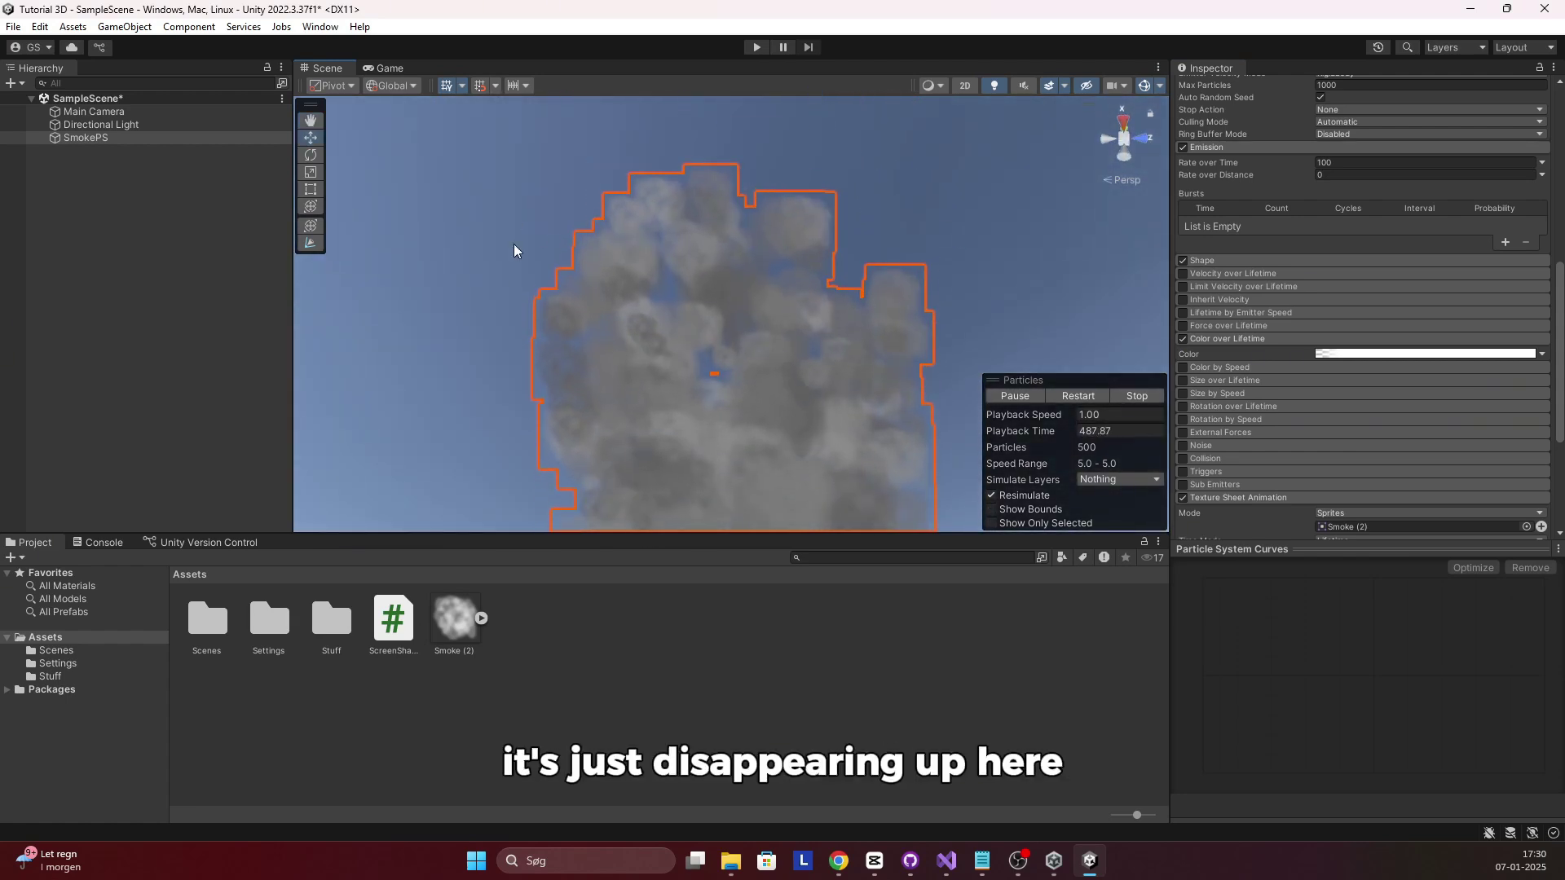
right_drag(792, 262, 805, 416)
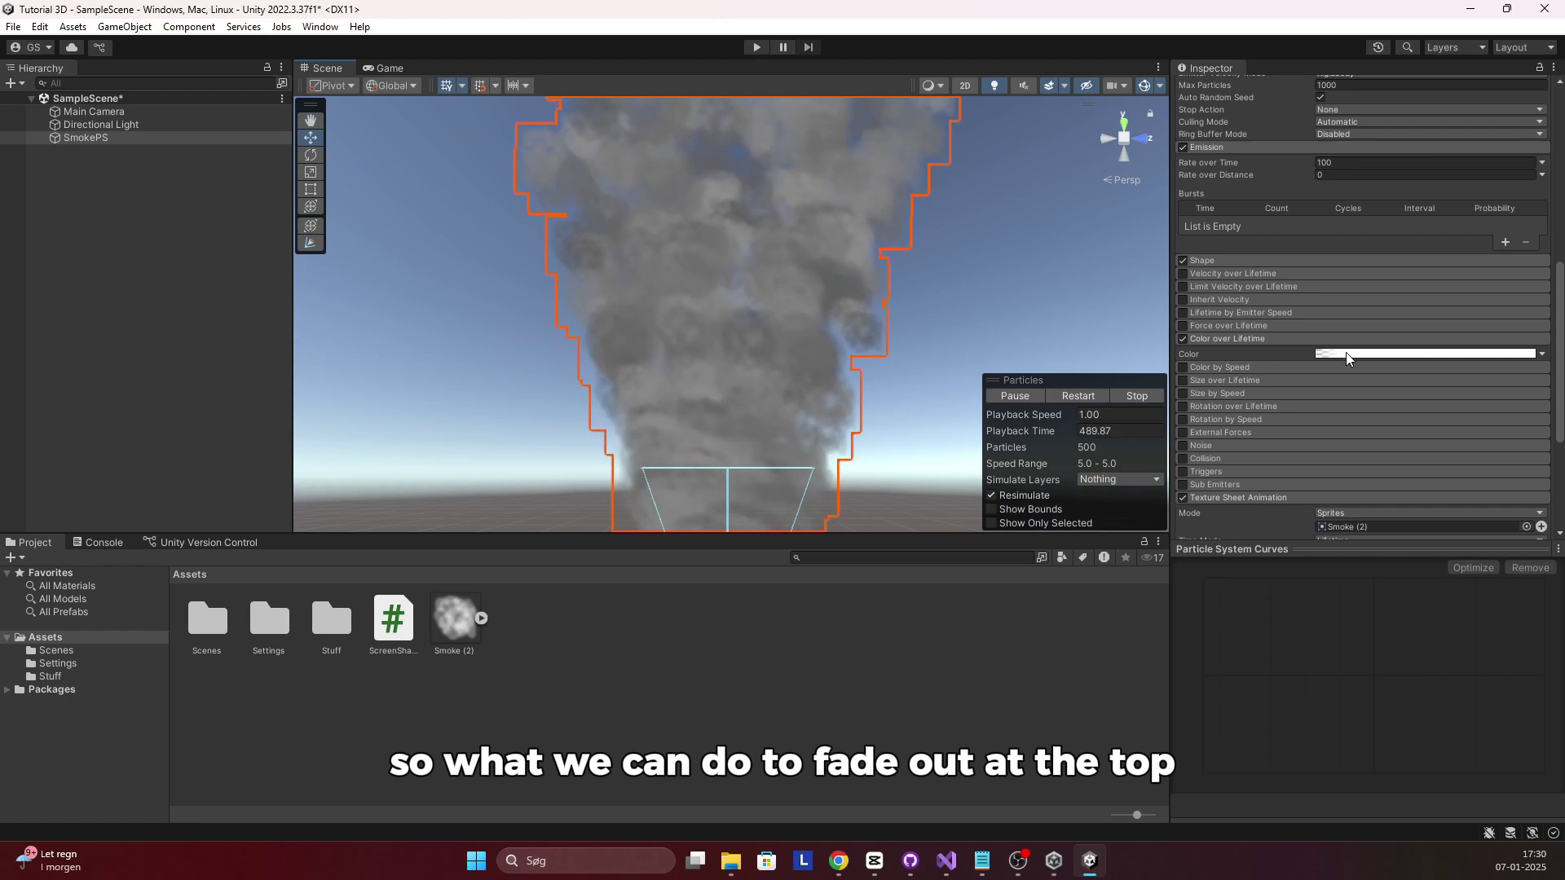
In the Color over Lifetime gradient, add an alpha key of 255 at about 77% and set the ending alpha to 0
click(1344, 354)
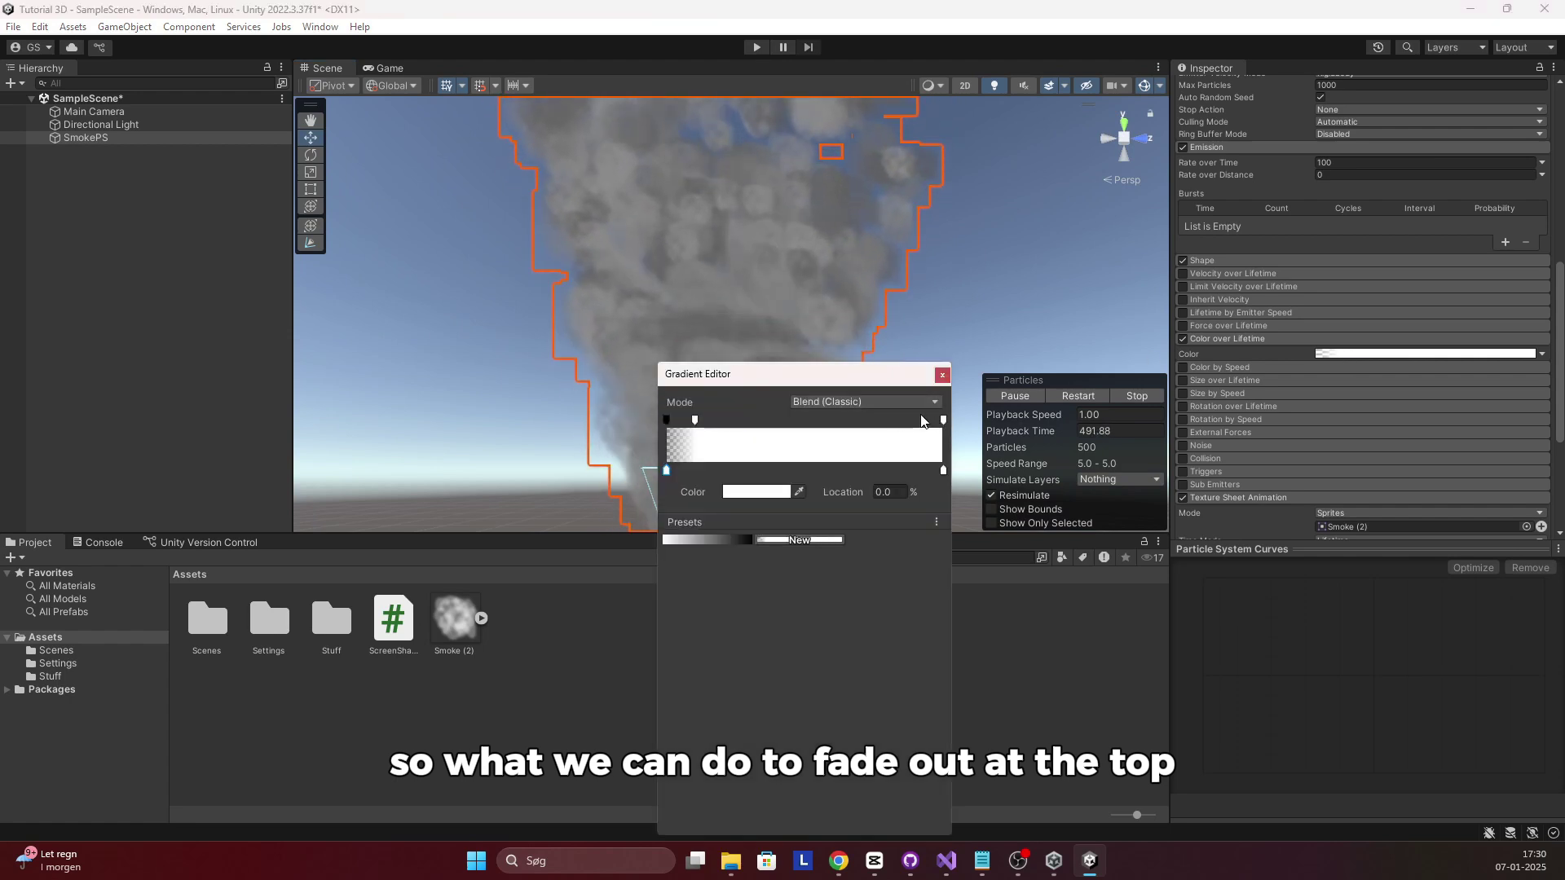
click(886, 421)
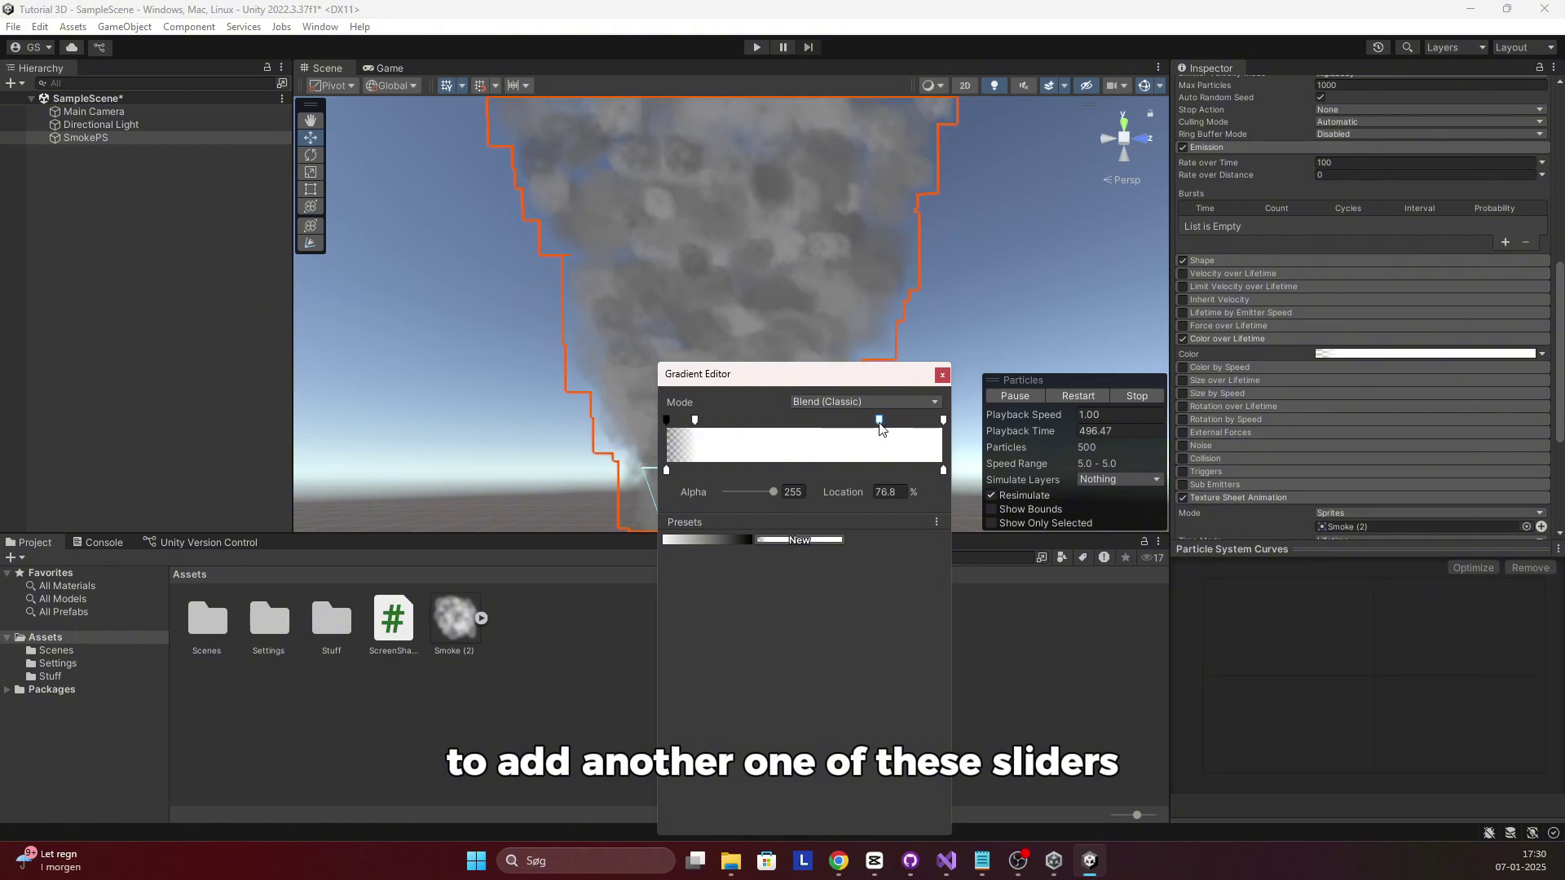
click(943, 420)
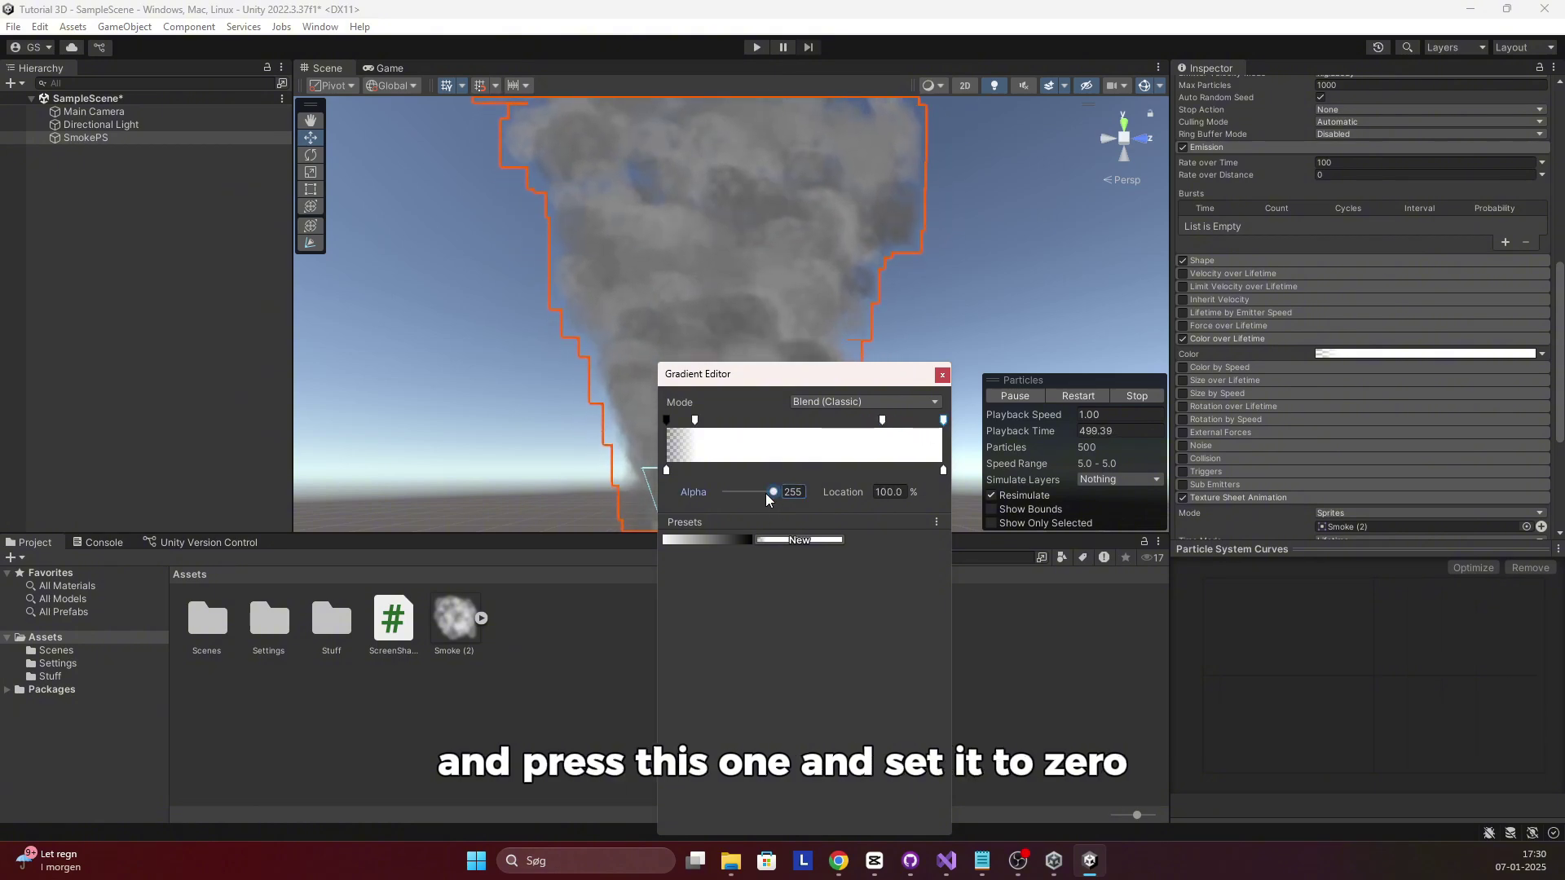
drag(765, 492, 706, 493)
click(942, 375)
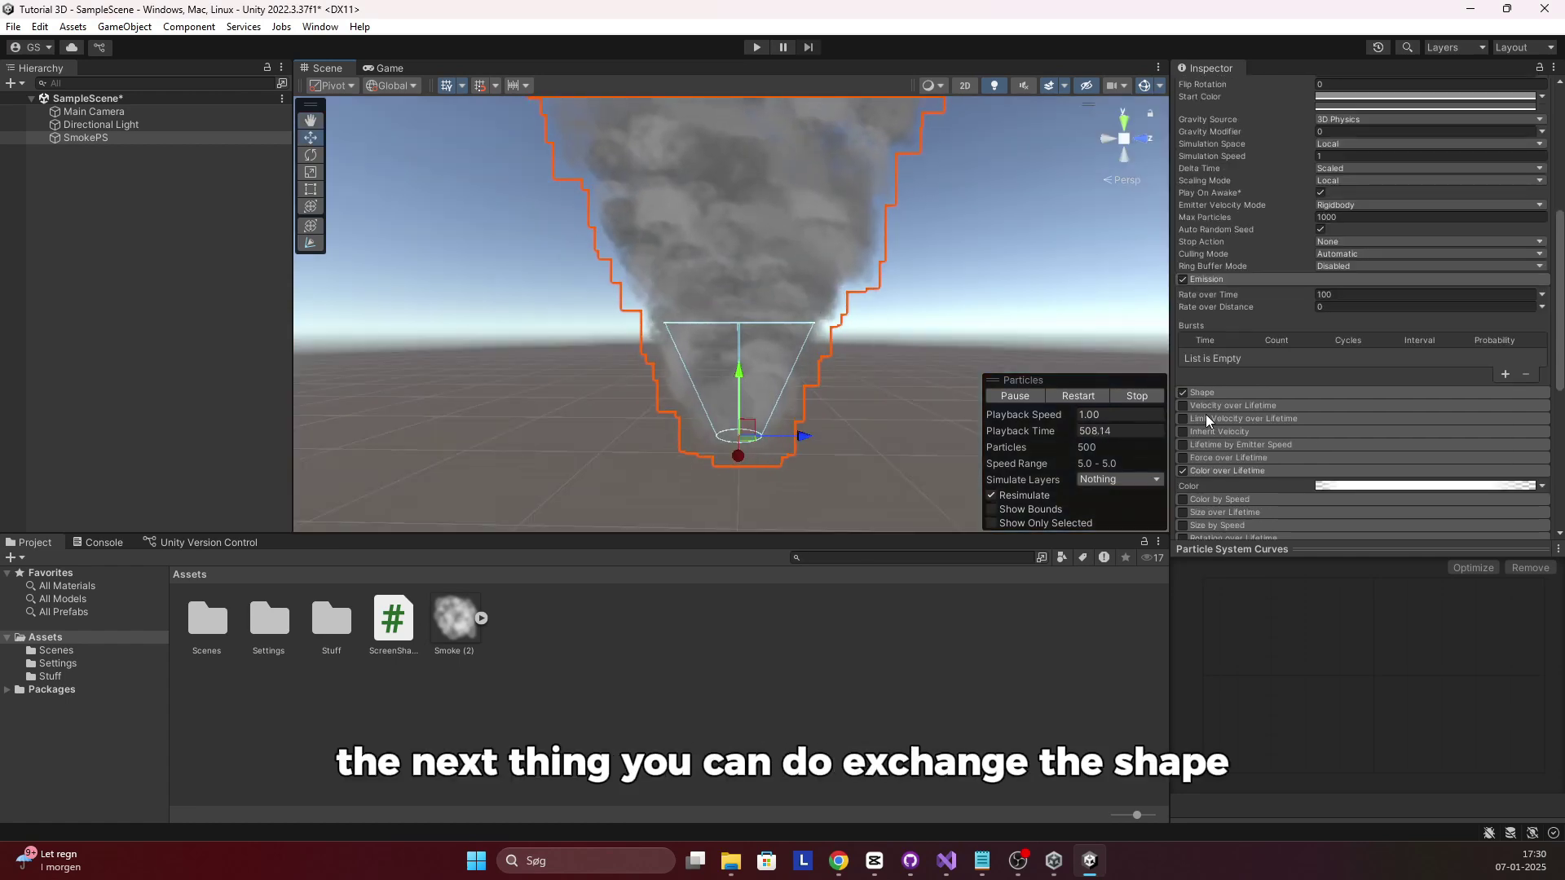
In the Shape module, set the cone's Radius to 0 and its Angle to 28
click(1221, 392)
scroll(1255, 407, down, 2)
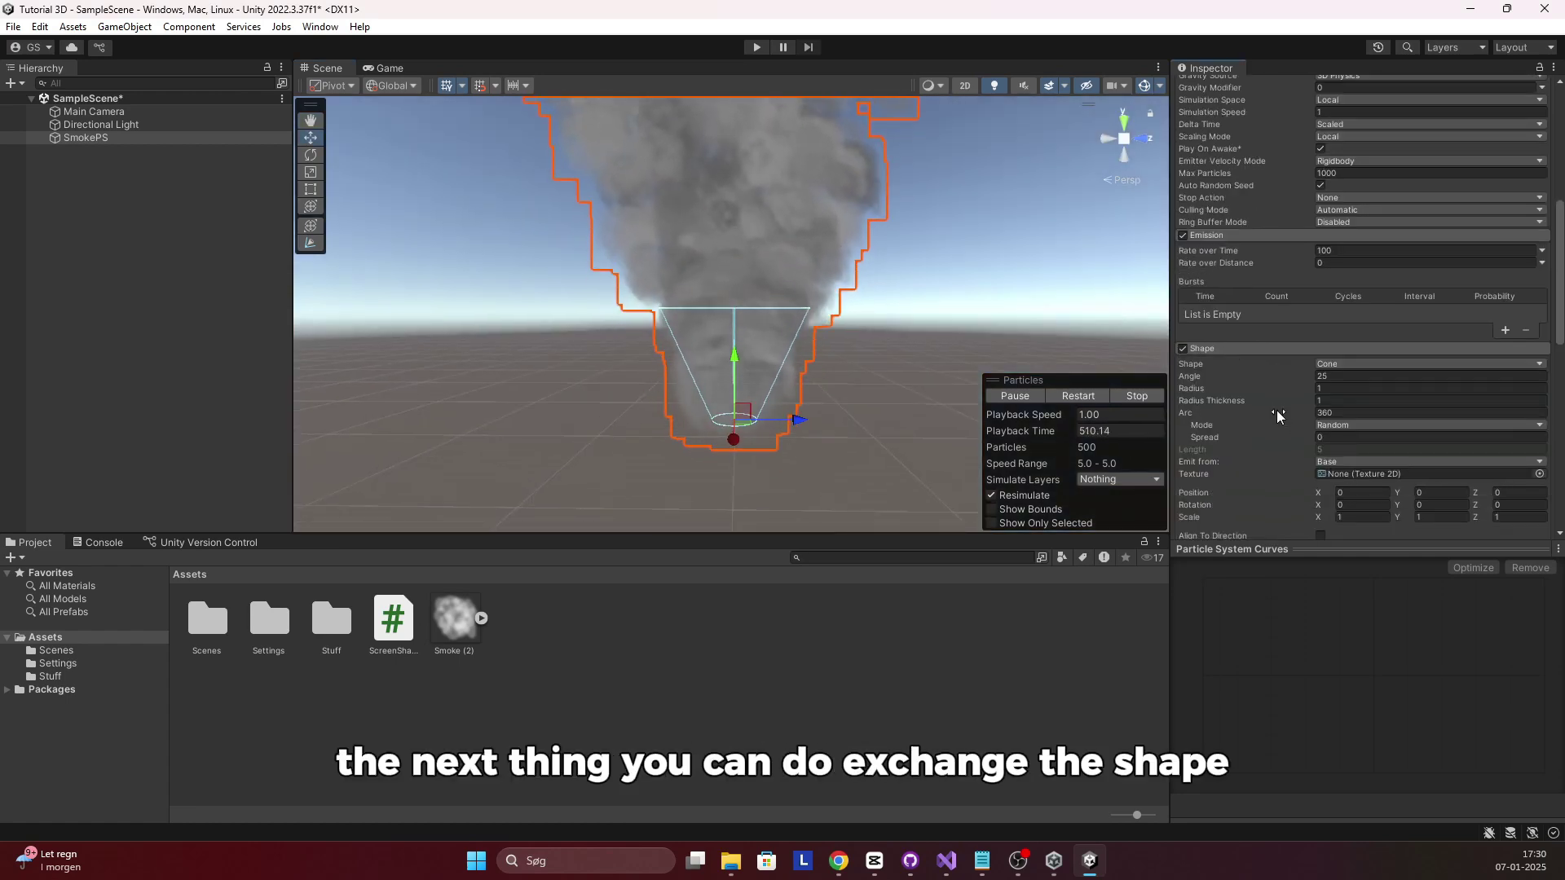
click(1329, 389)
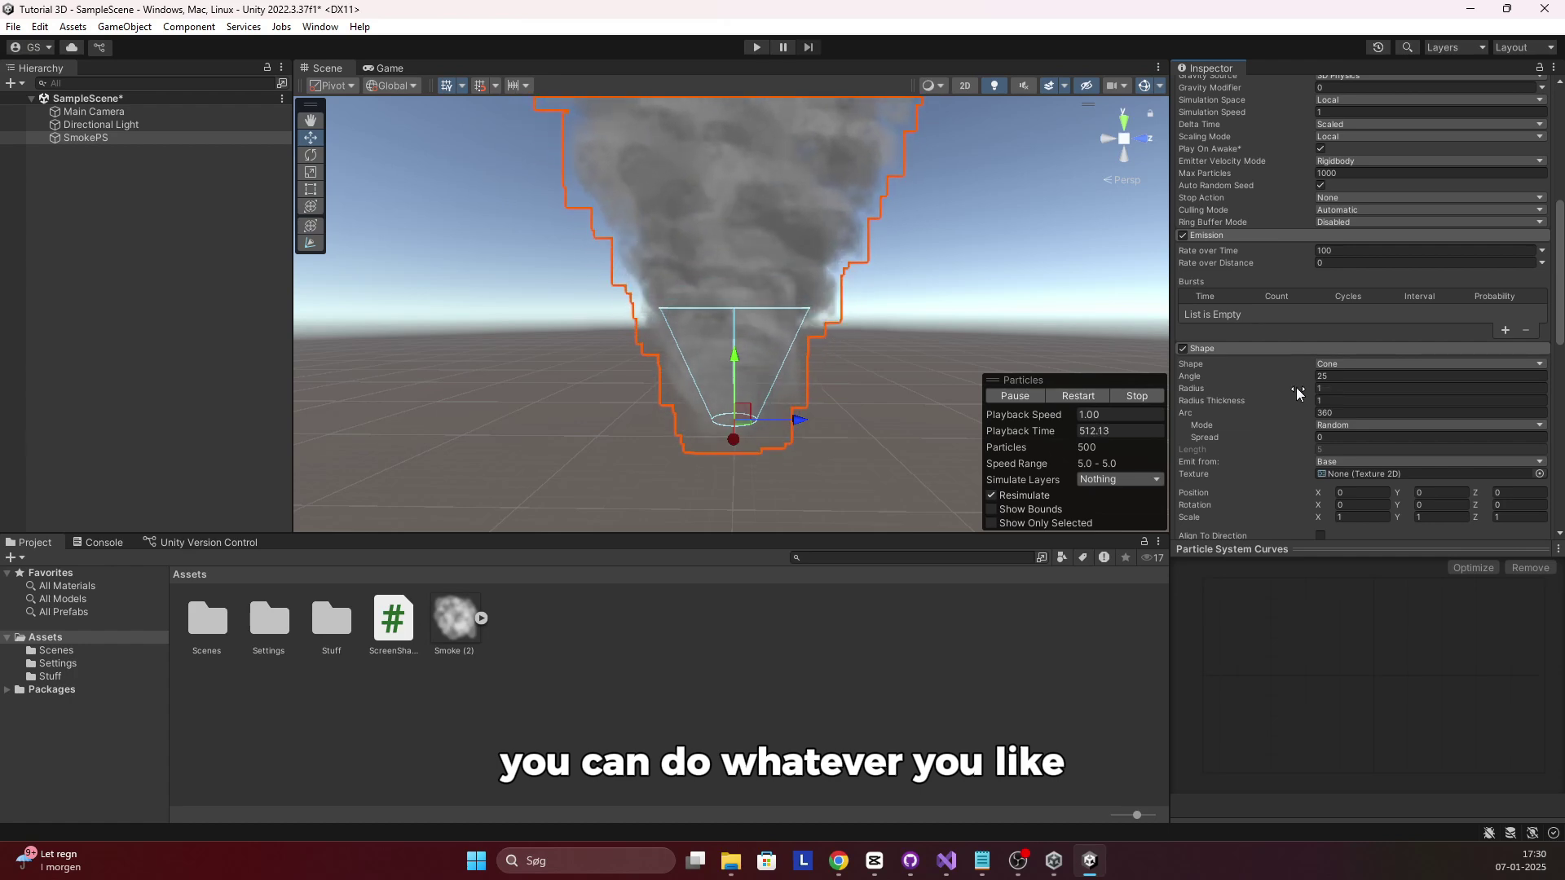
text(0)
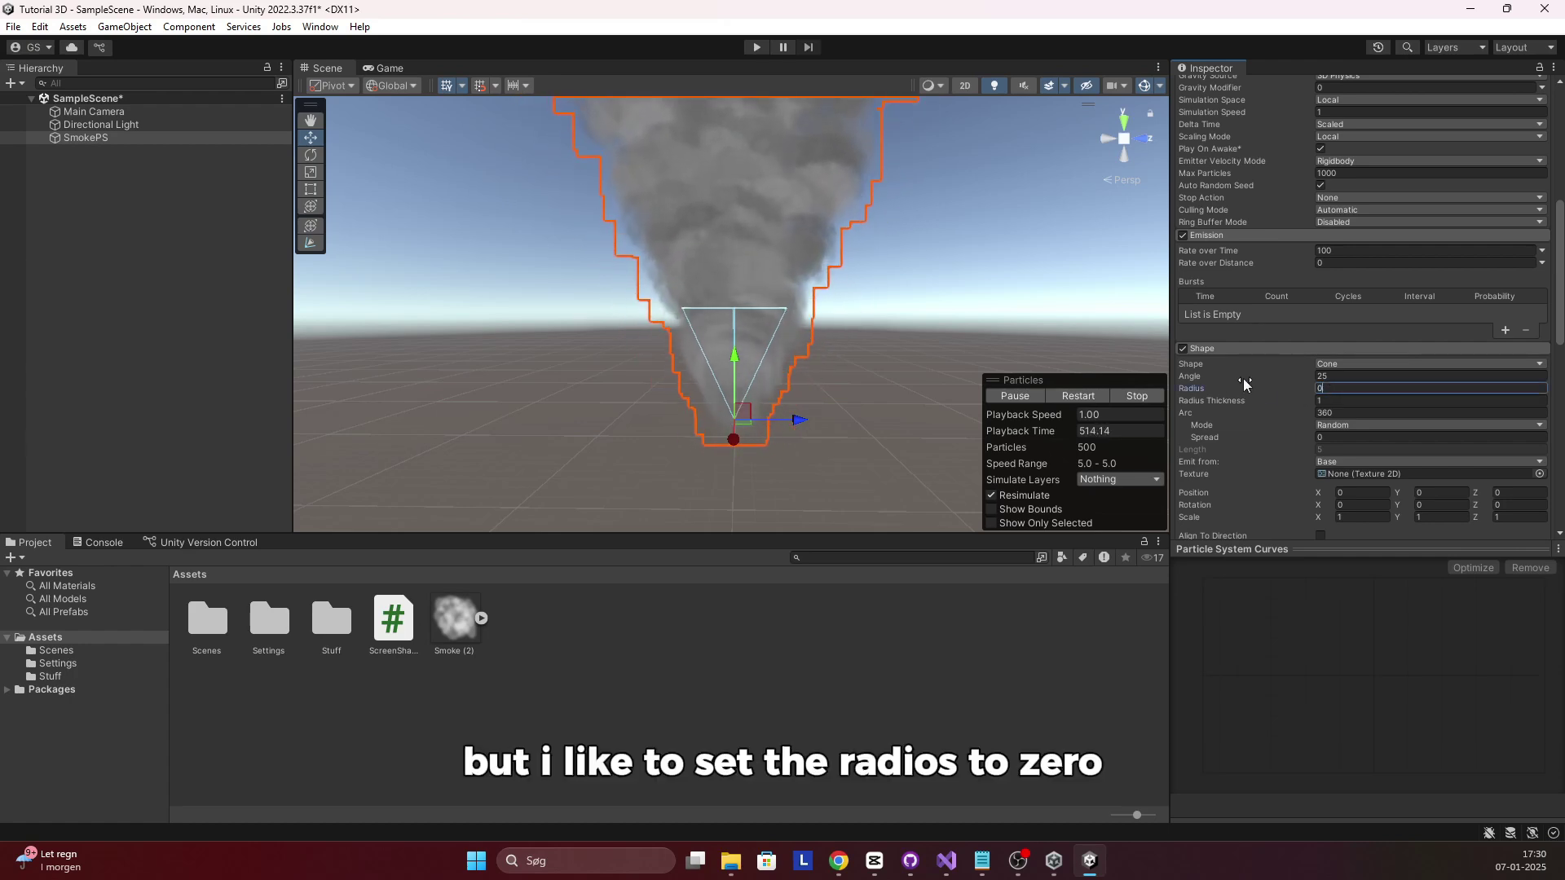
drag(1243, 378, 1342, 377)
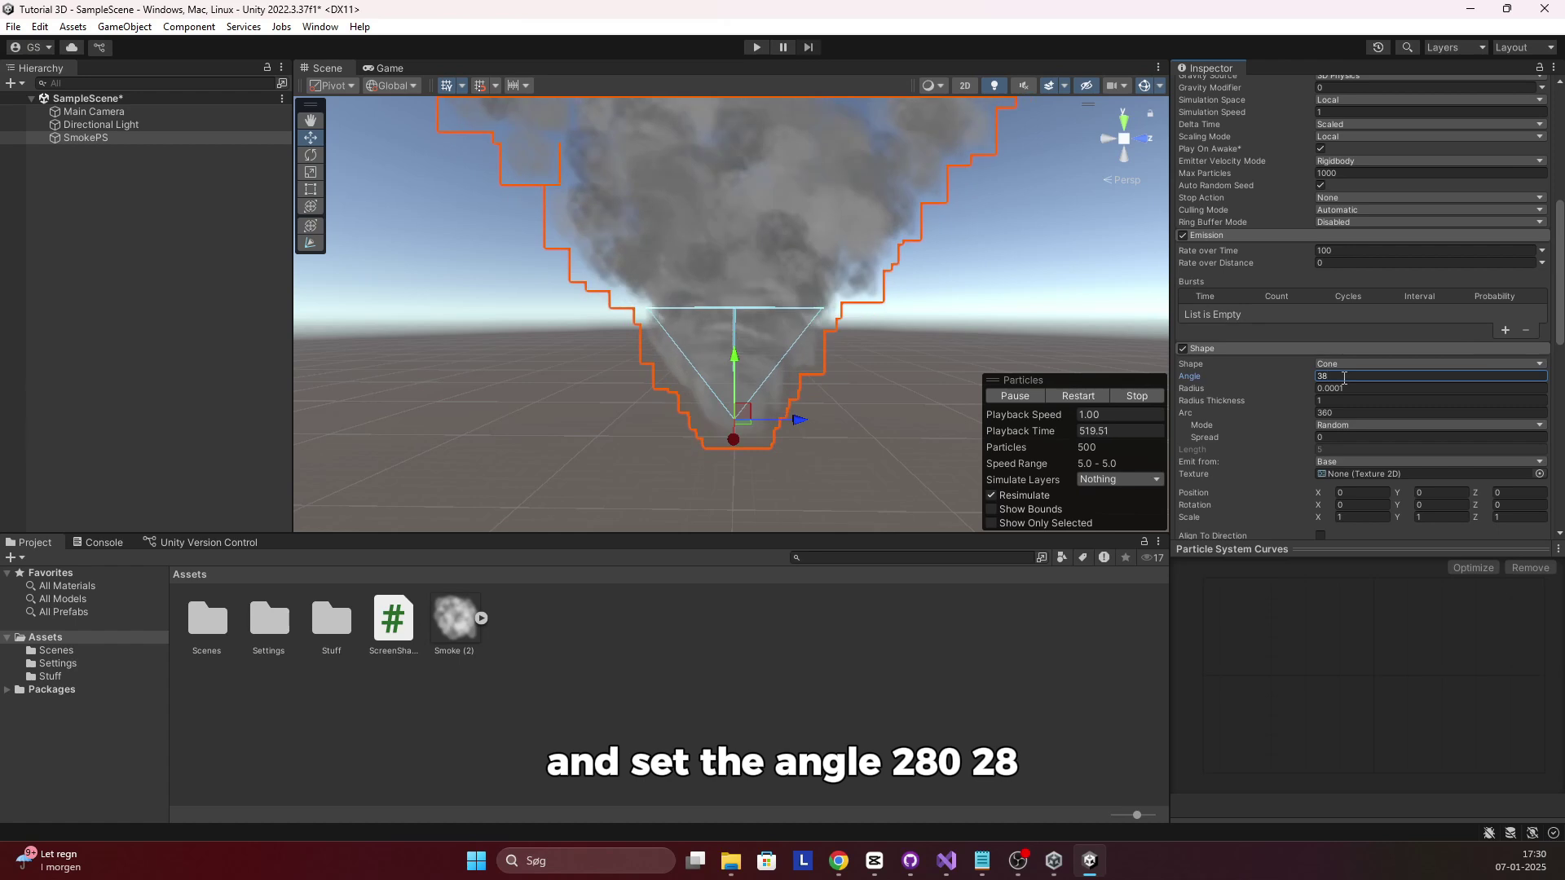
click(1337, 377)
key(BackSpace)
key(BackSpace)
text(28)
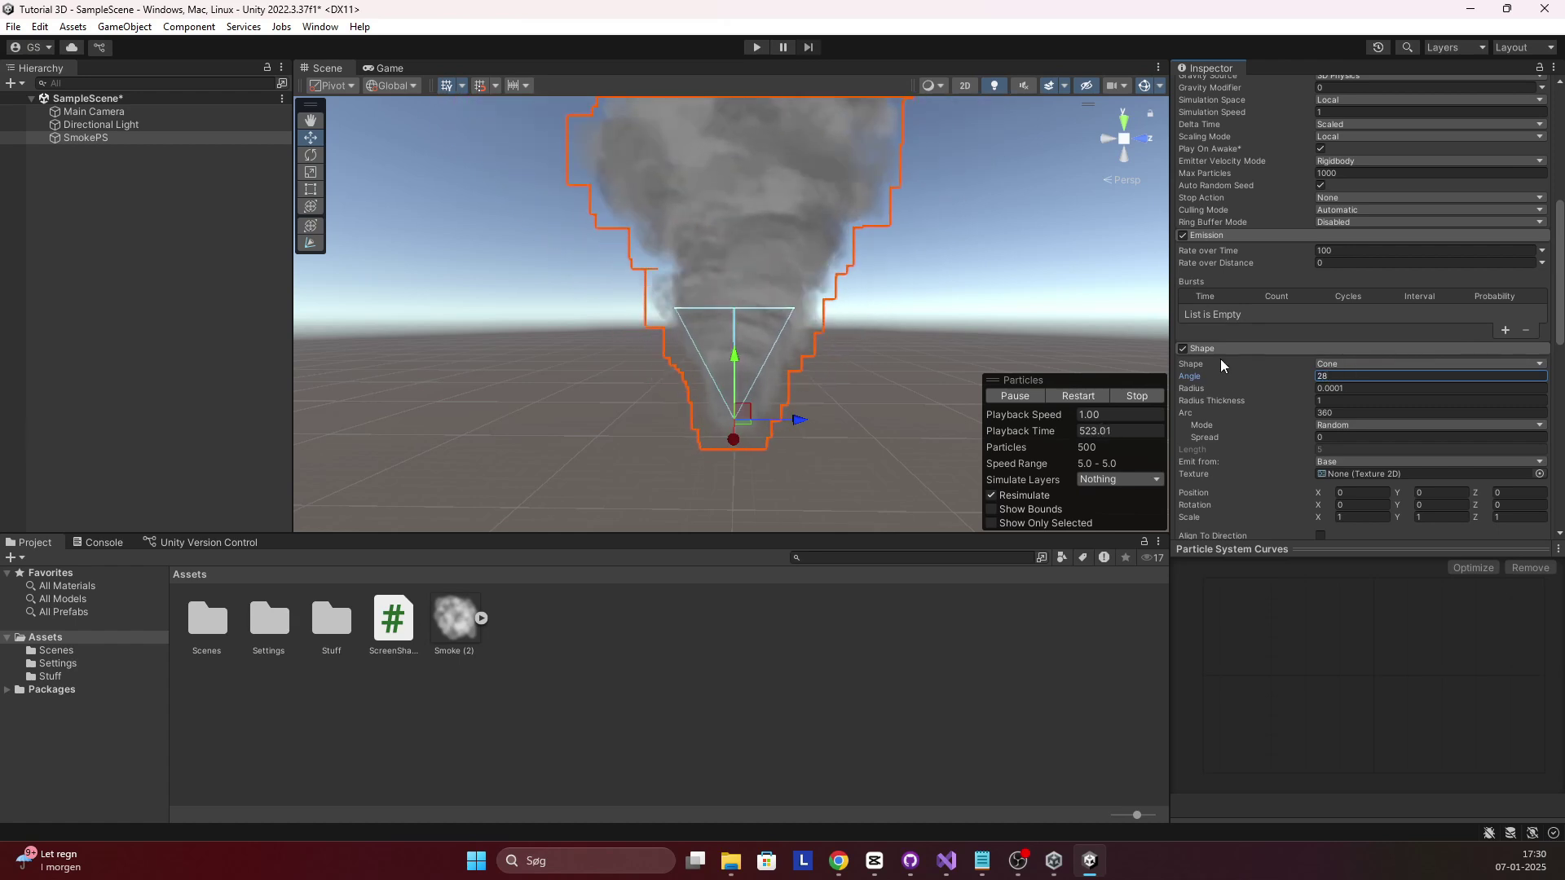
Set the Start Rotation to Random Between Two Constants, ranging from 0 to 360
scroll(1221, 359, up, 8)
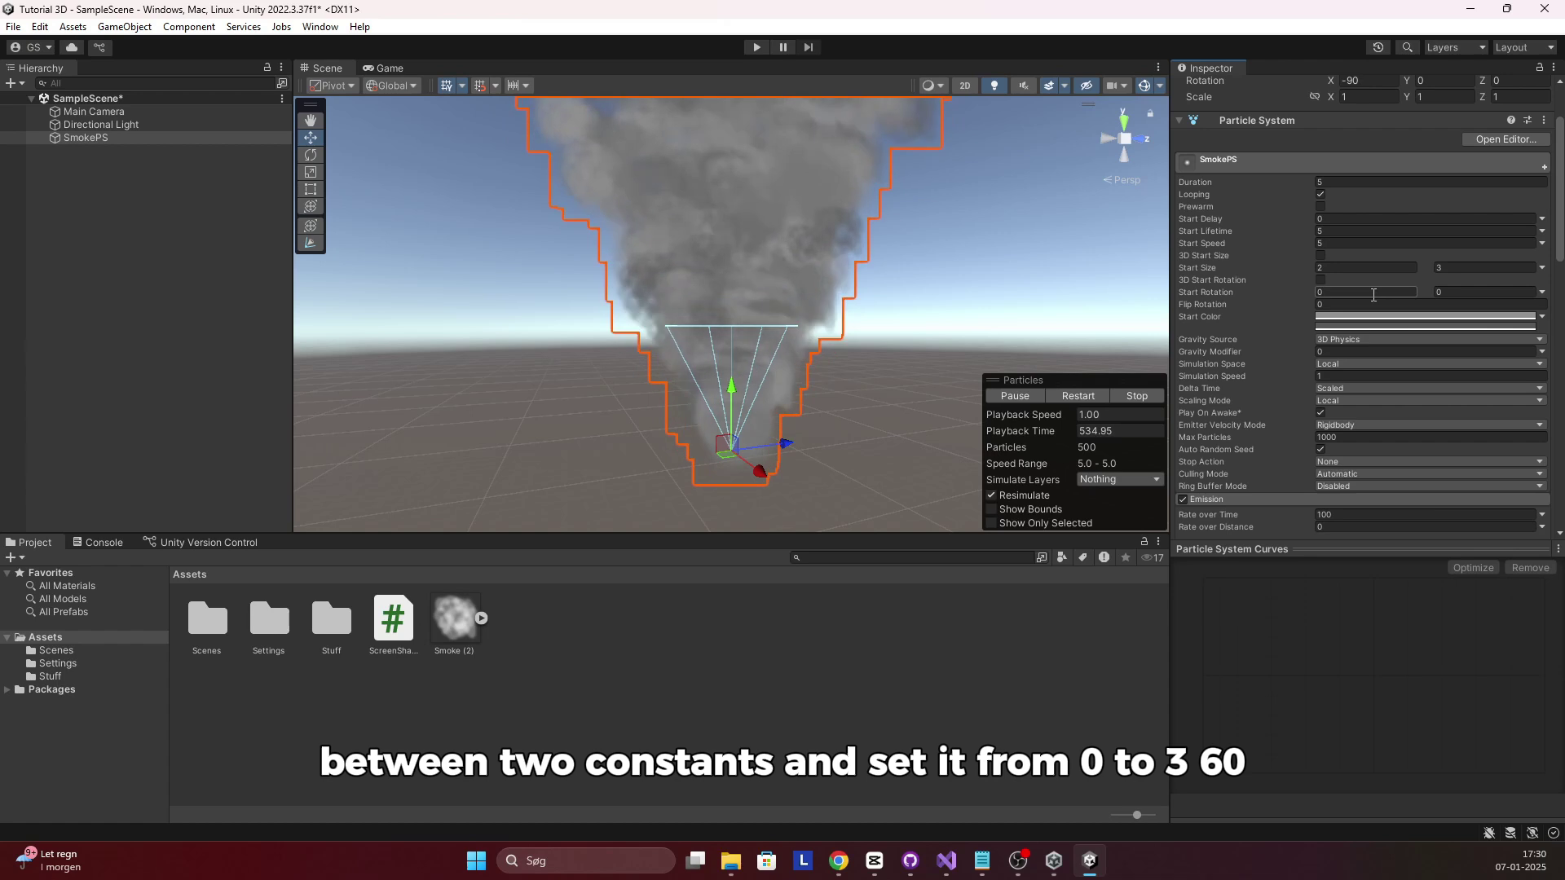
text(36)
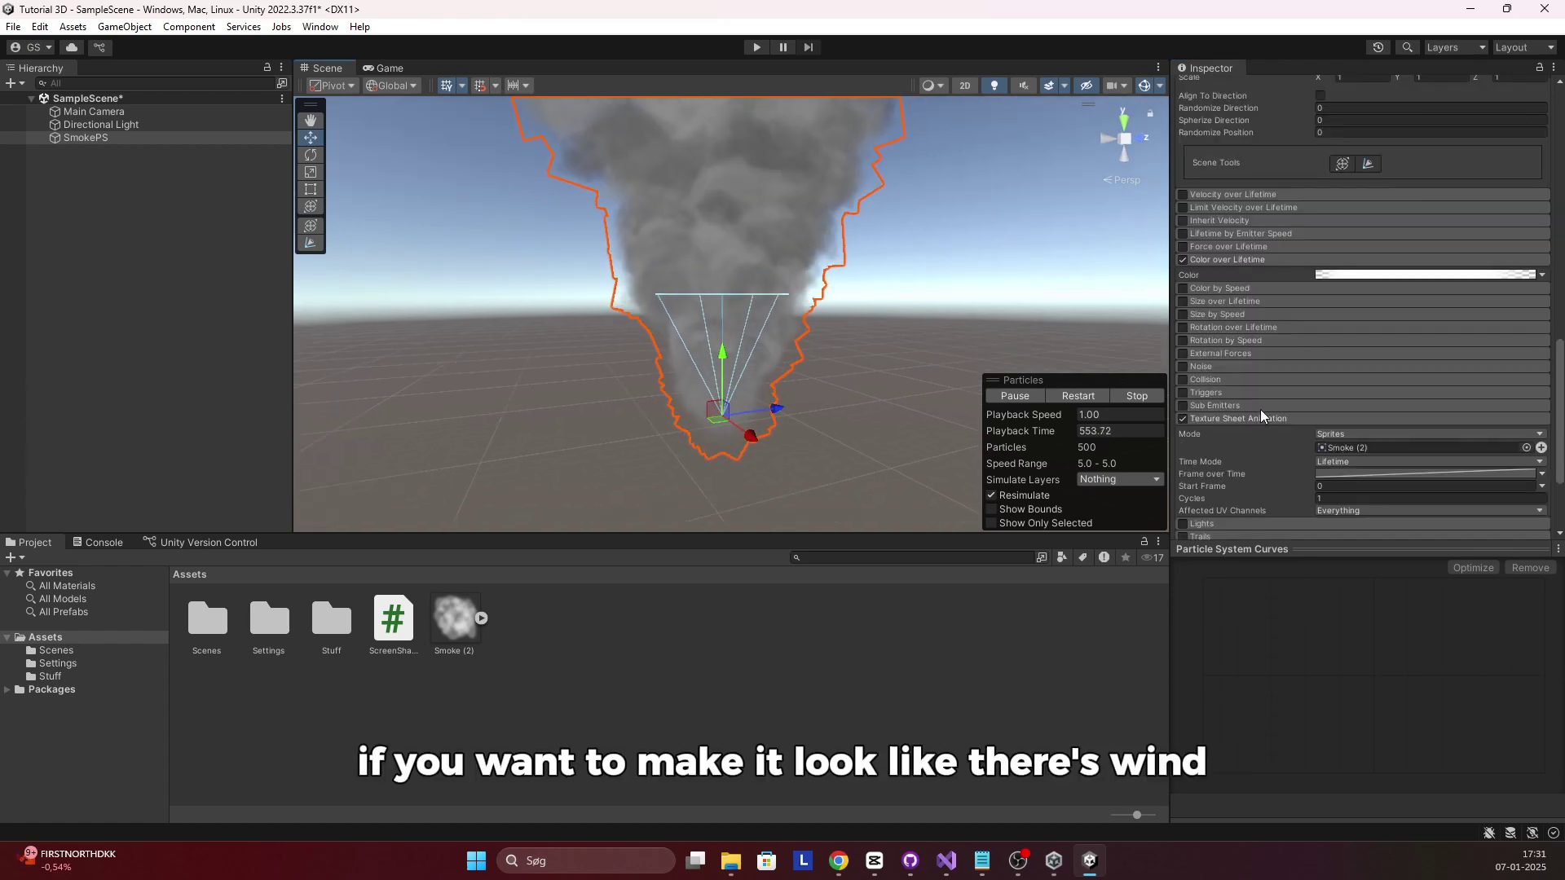
Enable the Noise module to suggest wind and set its Strength to 0.2
click(1183, 366)
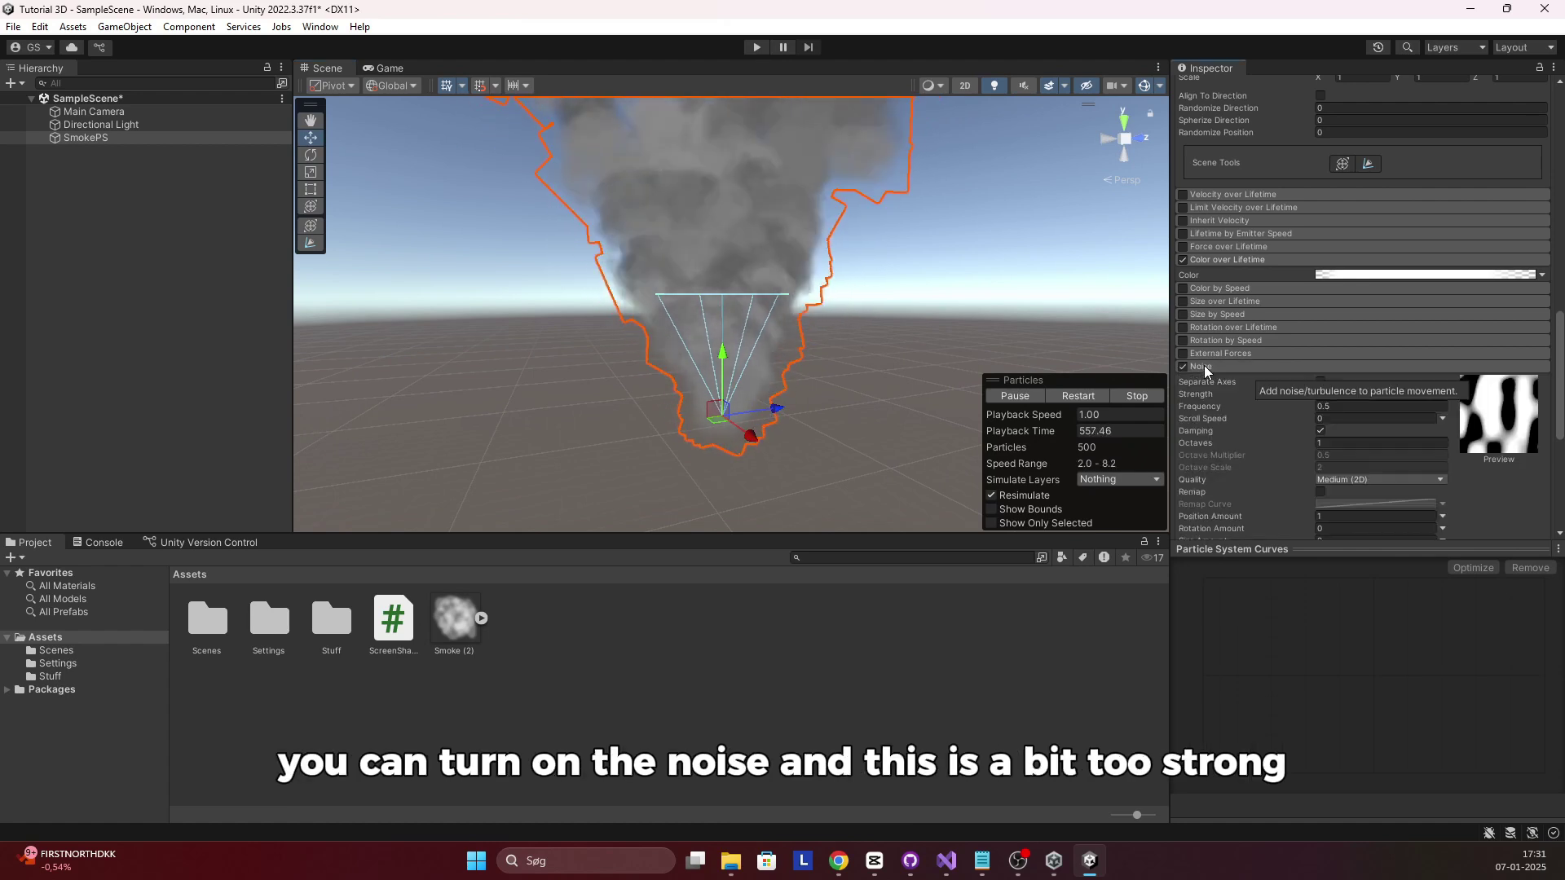
right_drag(805, 274, 819, 233)
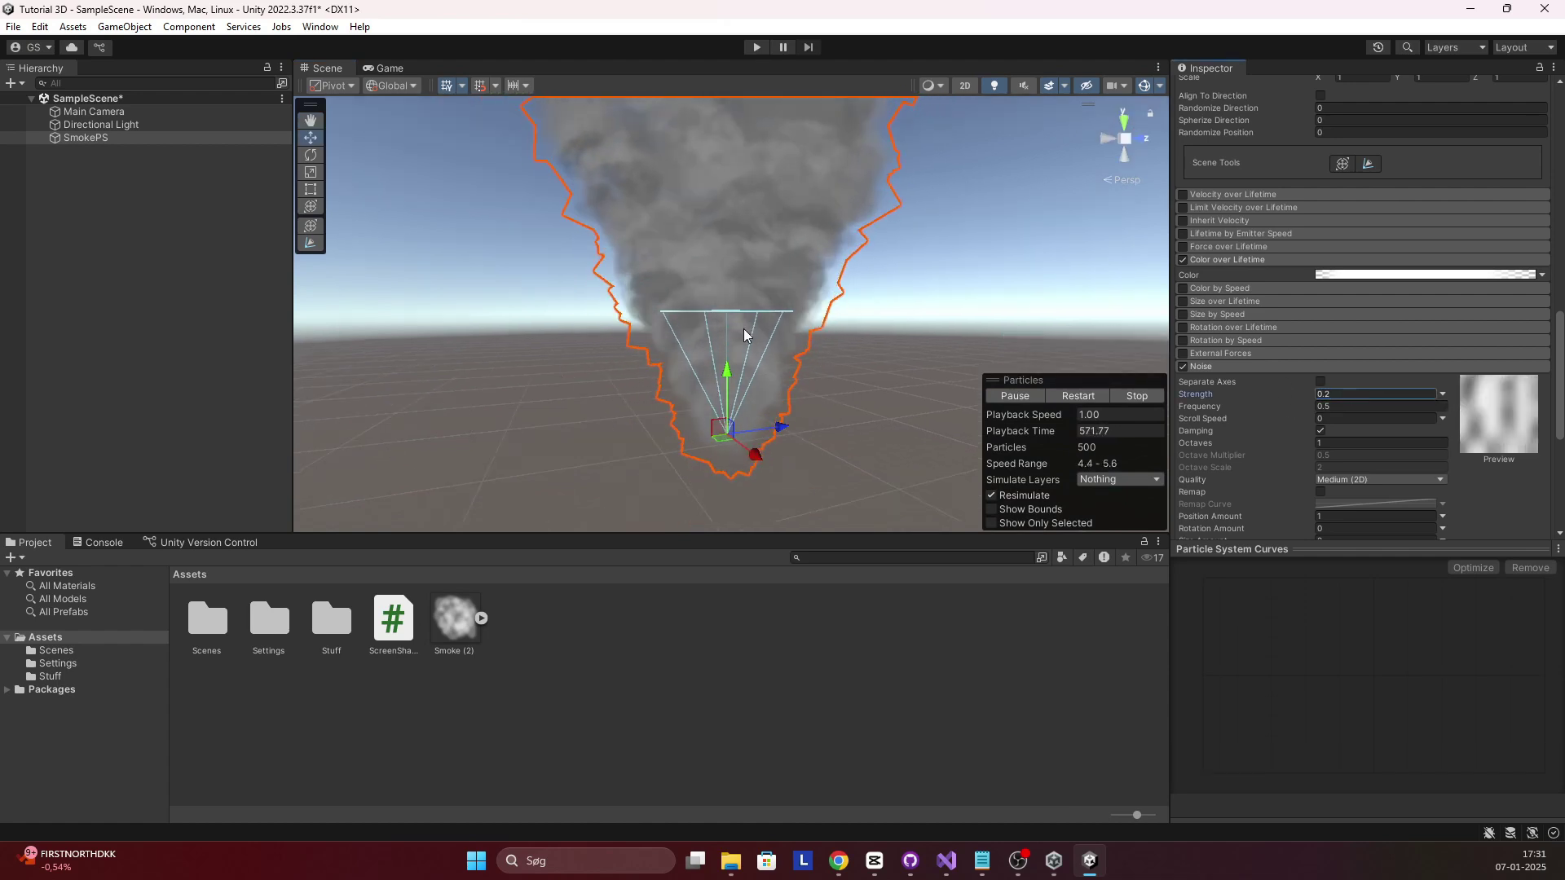
right_drag(744, 330, 629, 525)
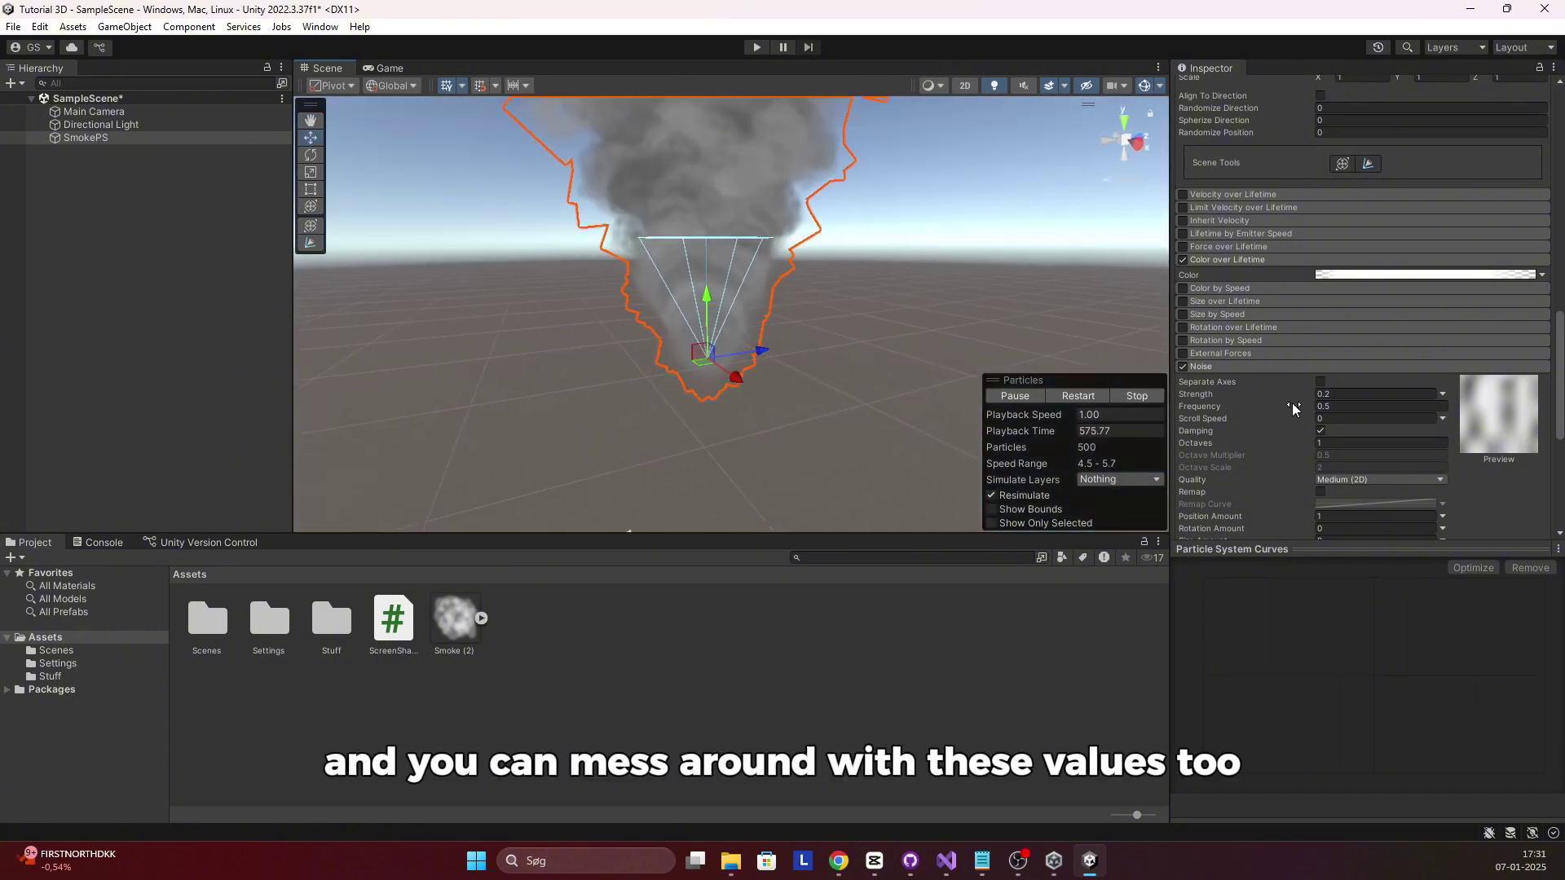
Set the Noise module's Frequency to 10.3 and inspect the smoke from another angle
click(1324, 407)
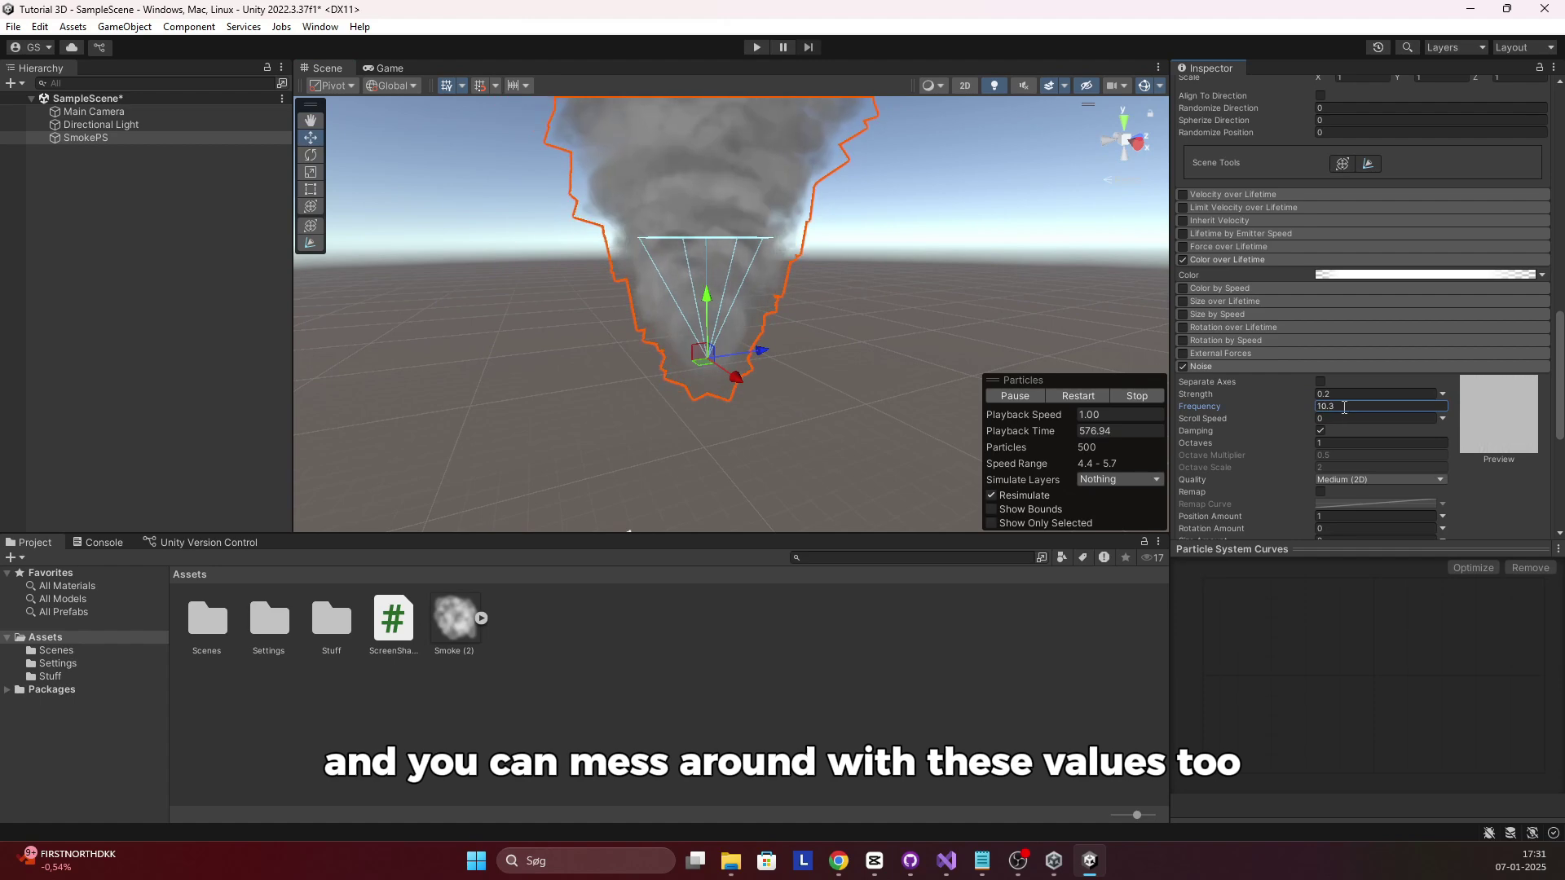
right_drag(917, 366, 870, 423)
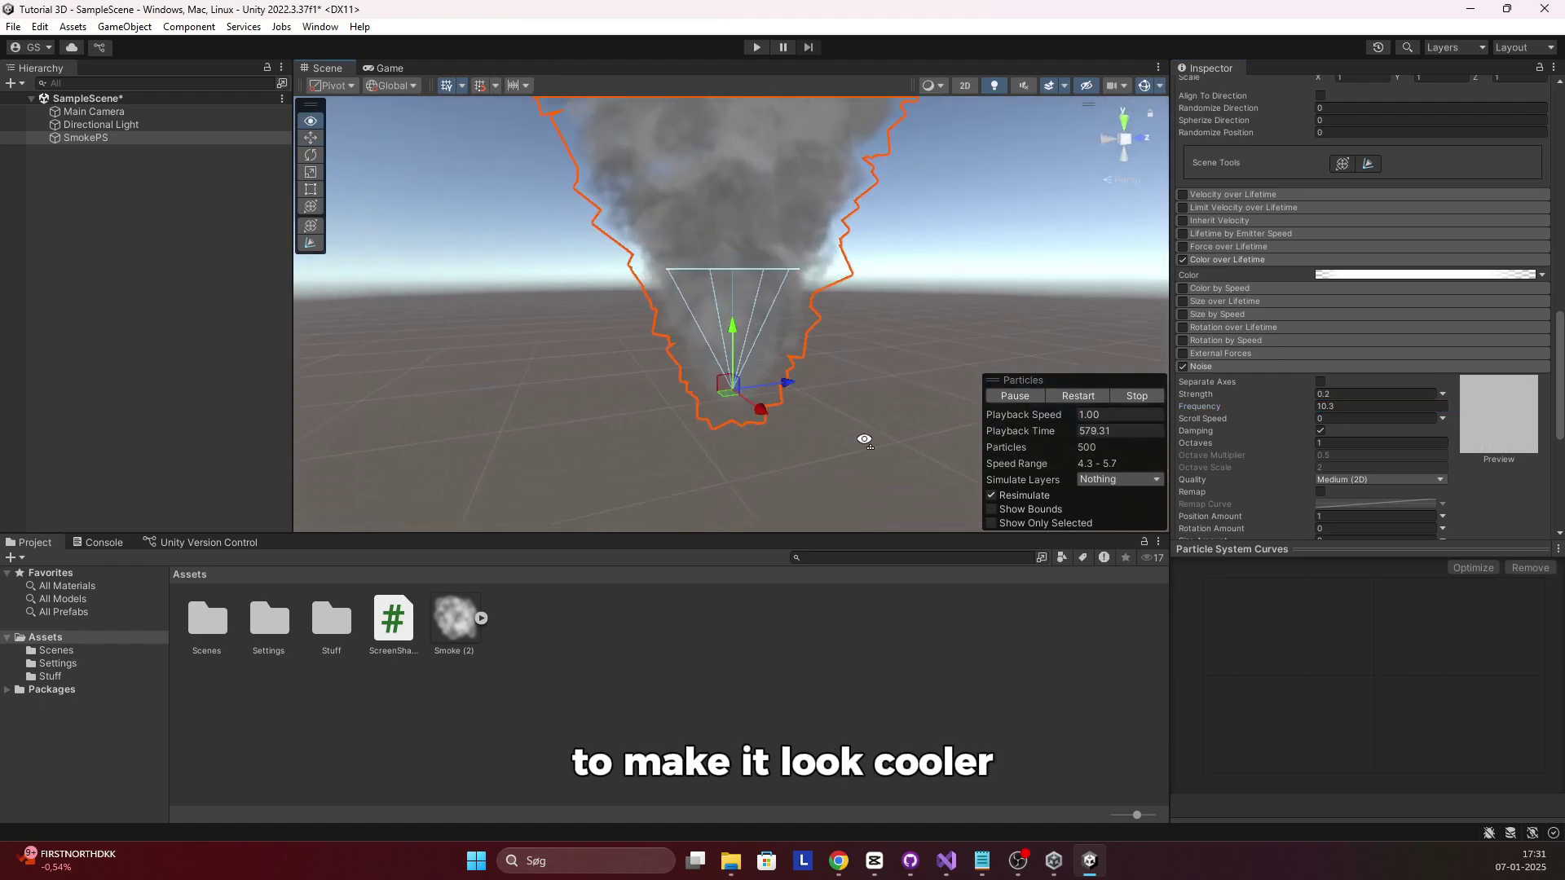
key(s)
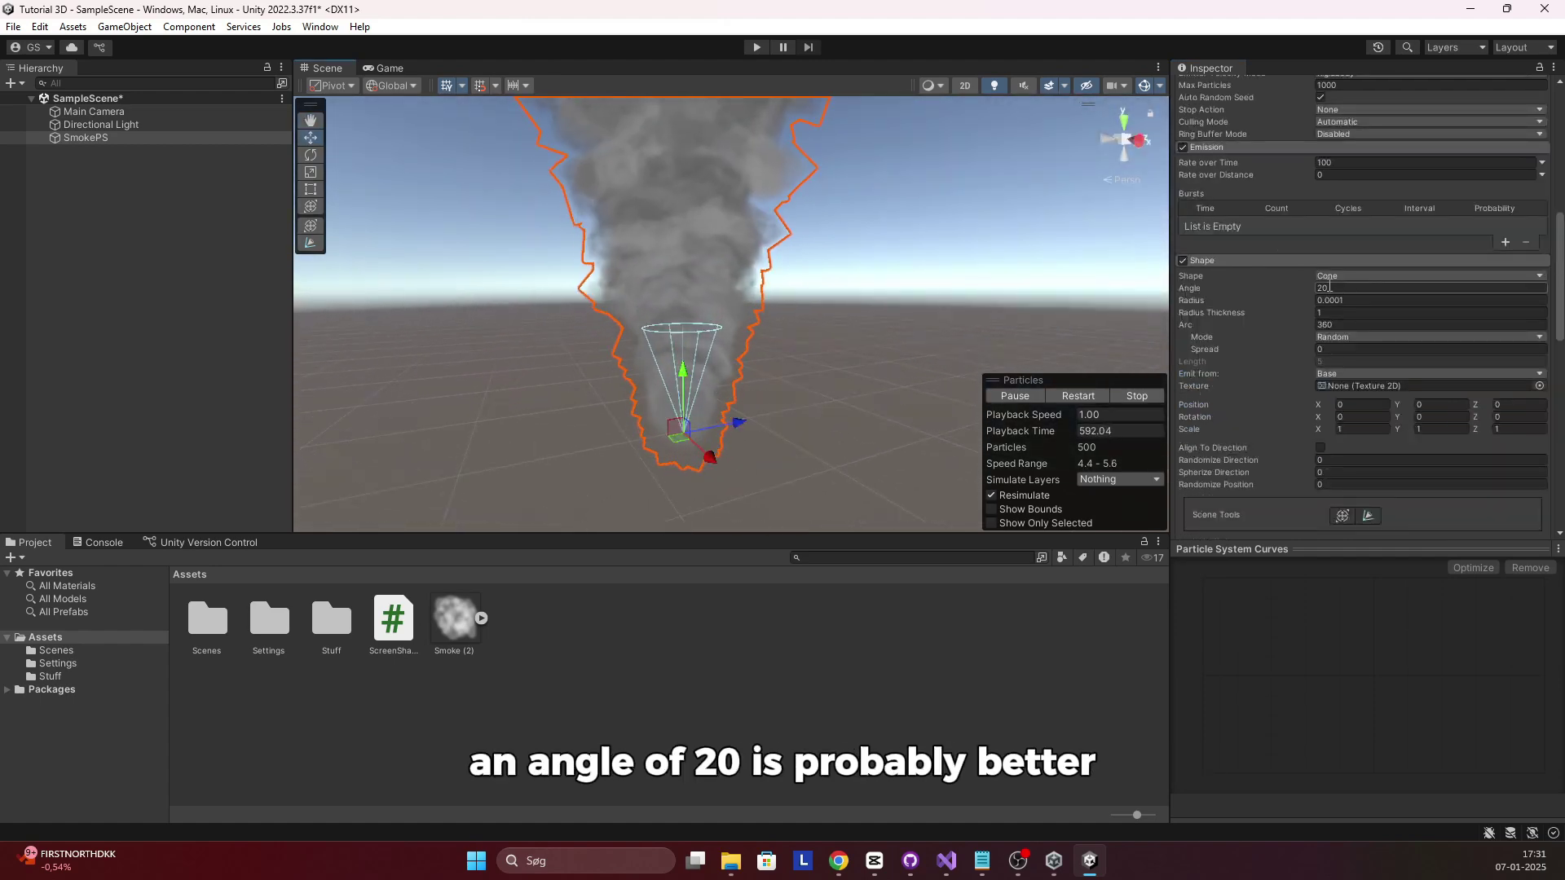